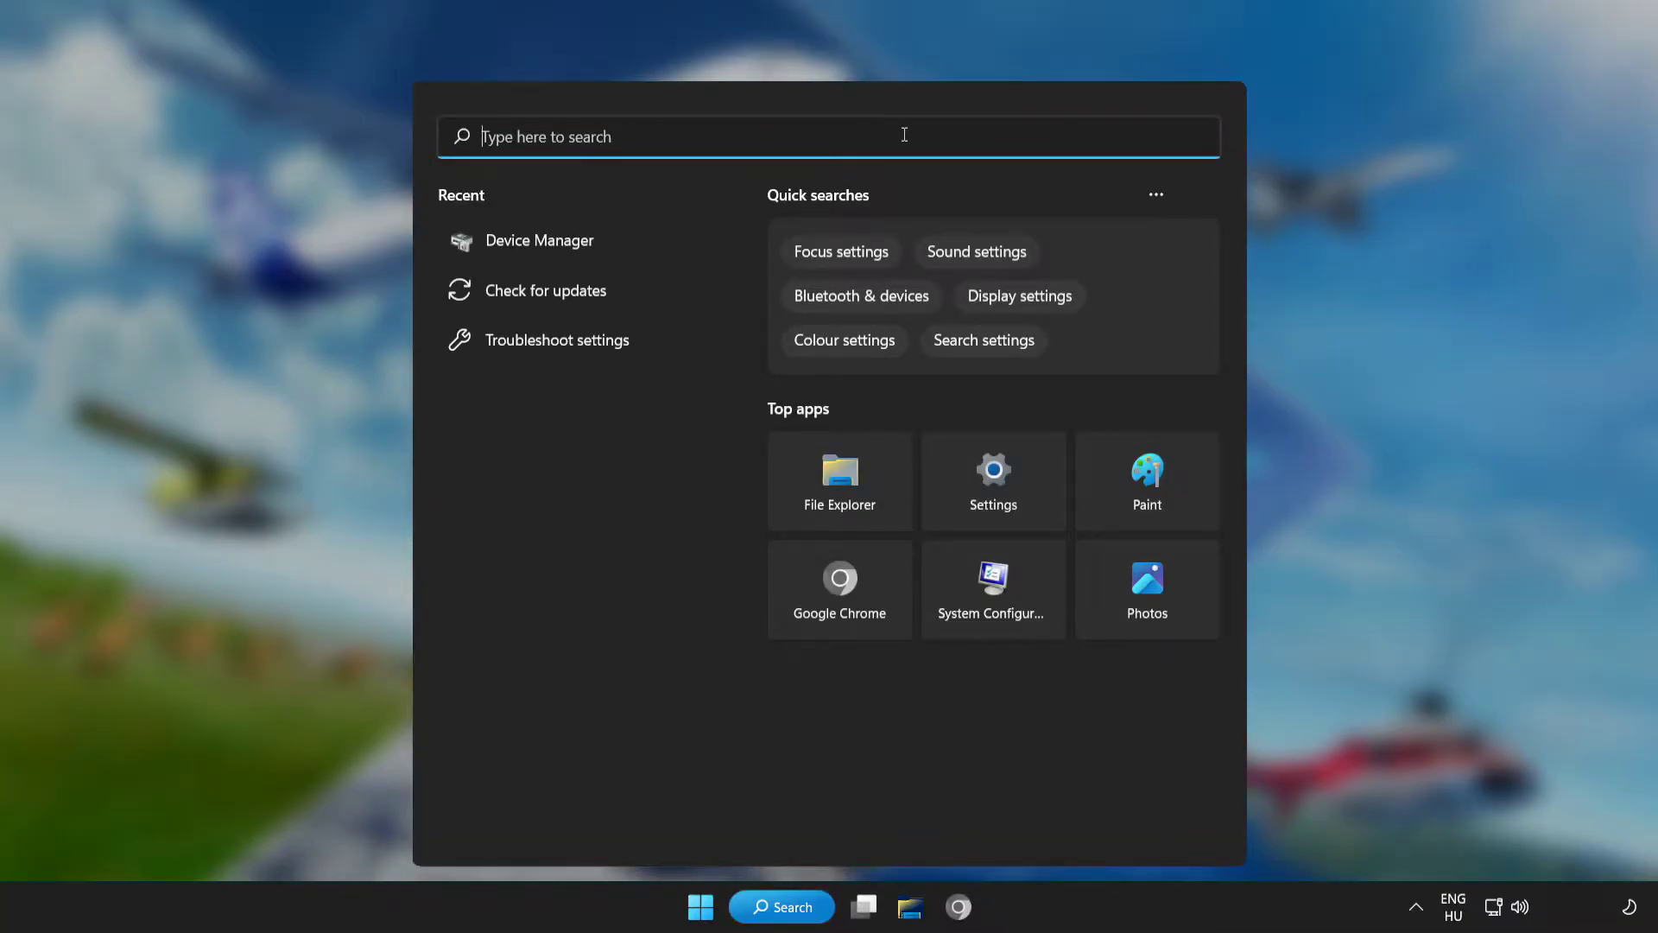
- Search Windows for "device manager", open Device Manager and maximize its window
{"action": "type", "text": "device m"}
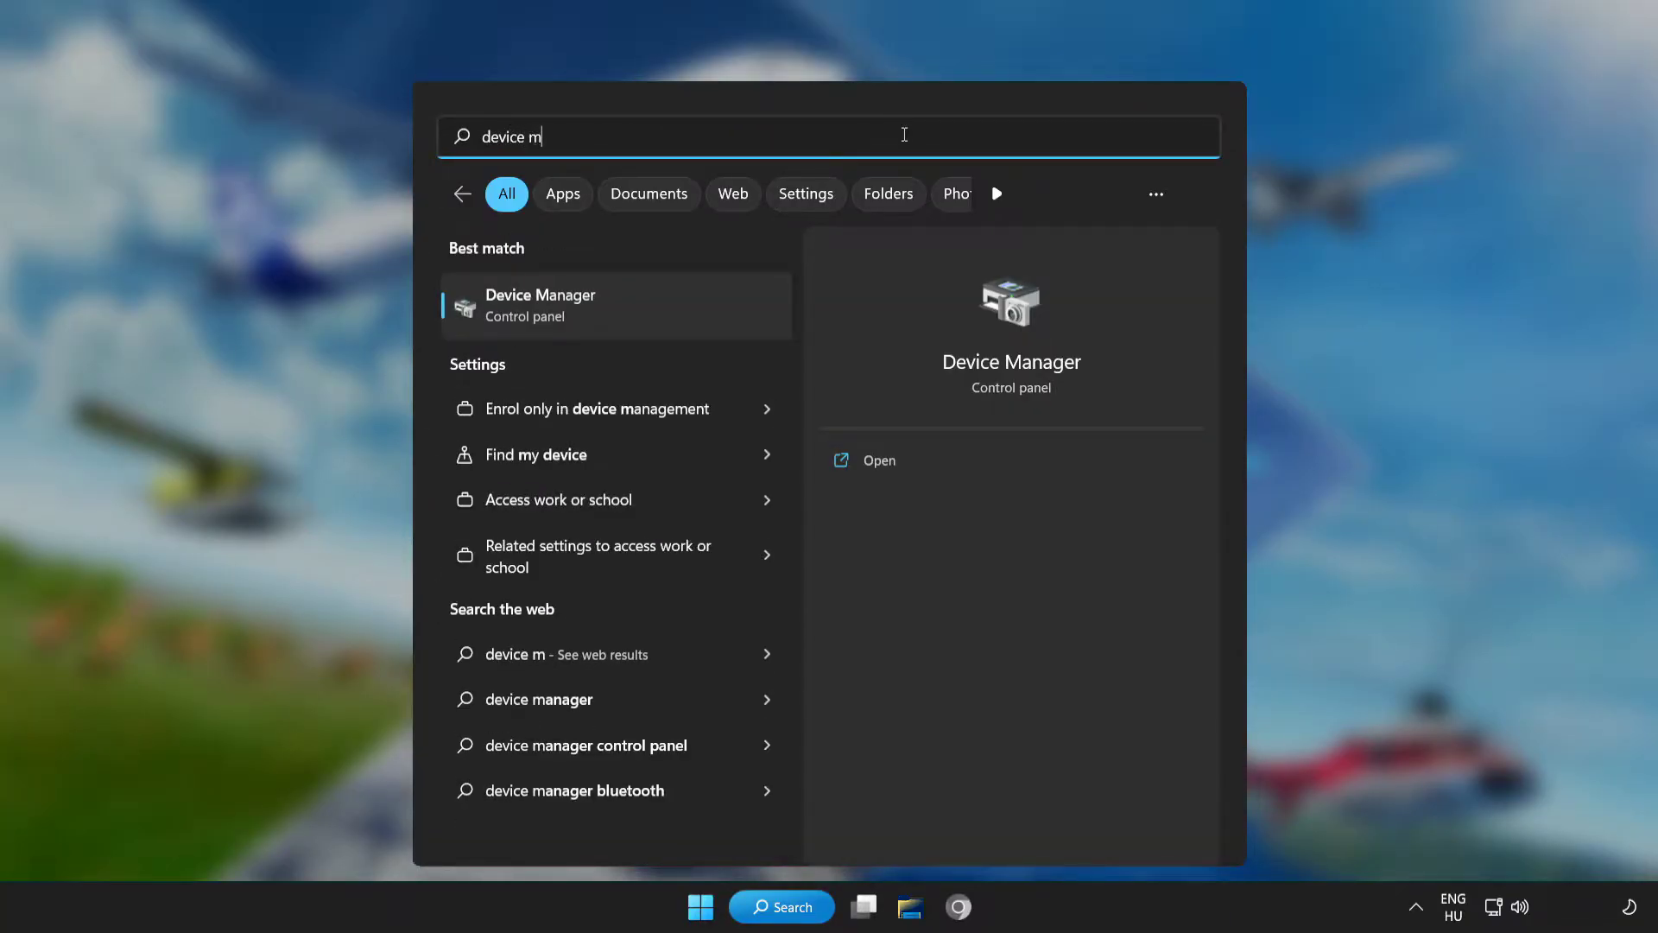
{"action": "type", "text": "anager"}
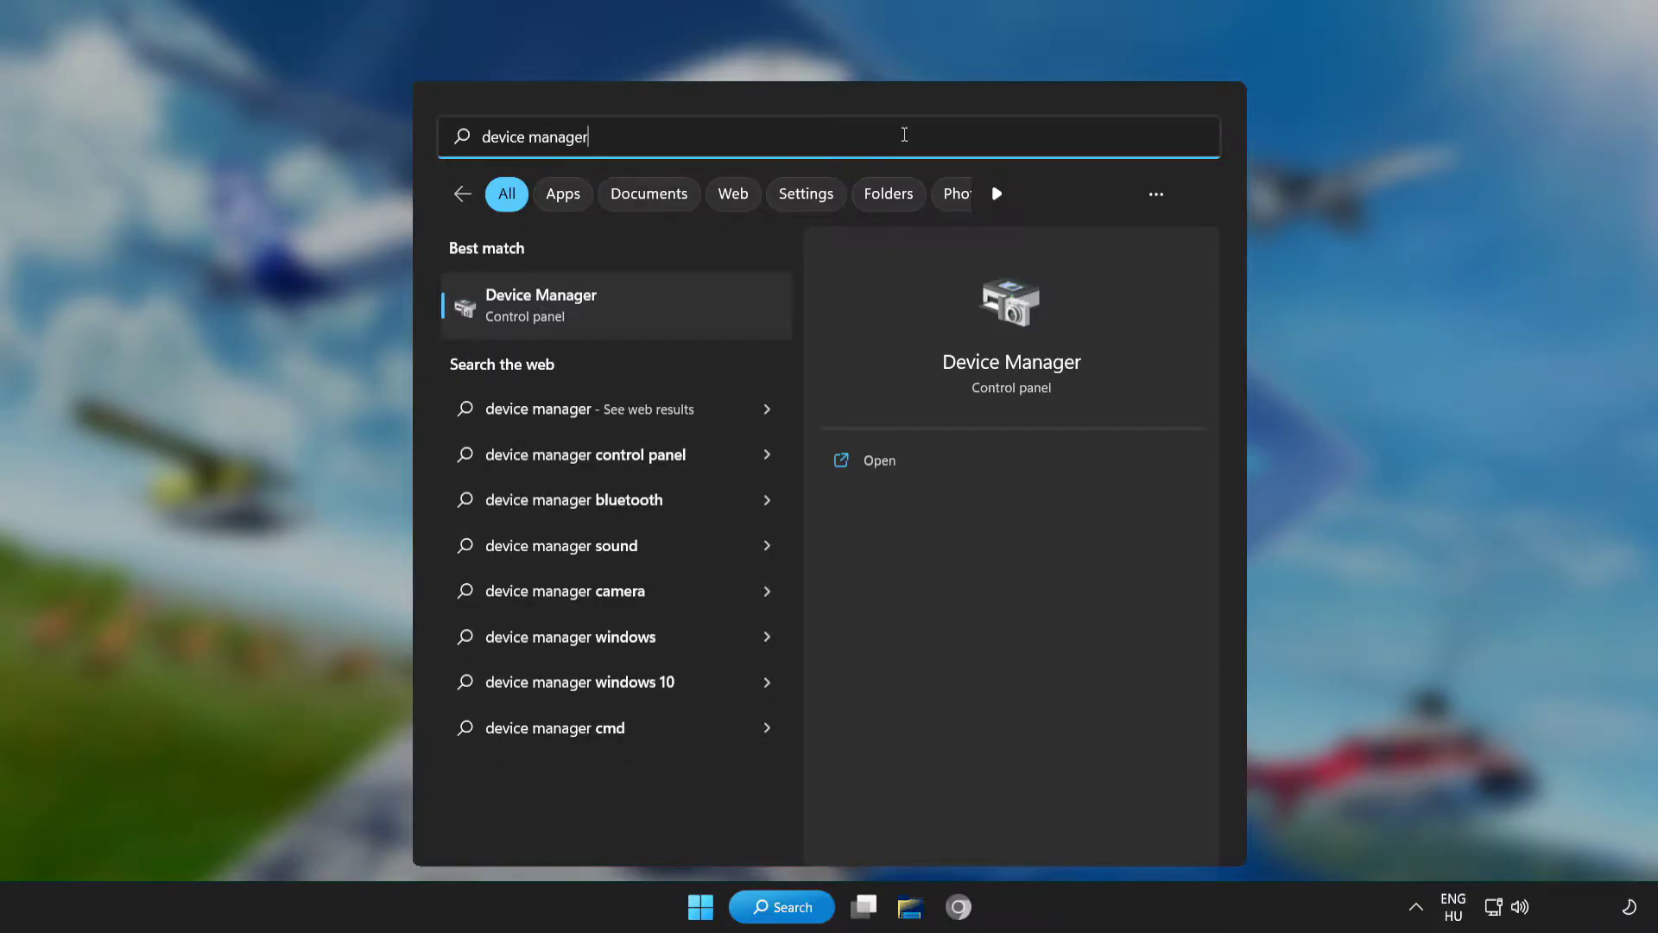
{"action": "left_click", "coordinate": [690, 307]}
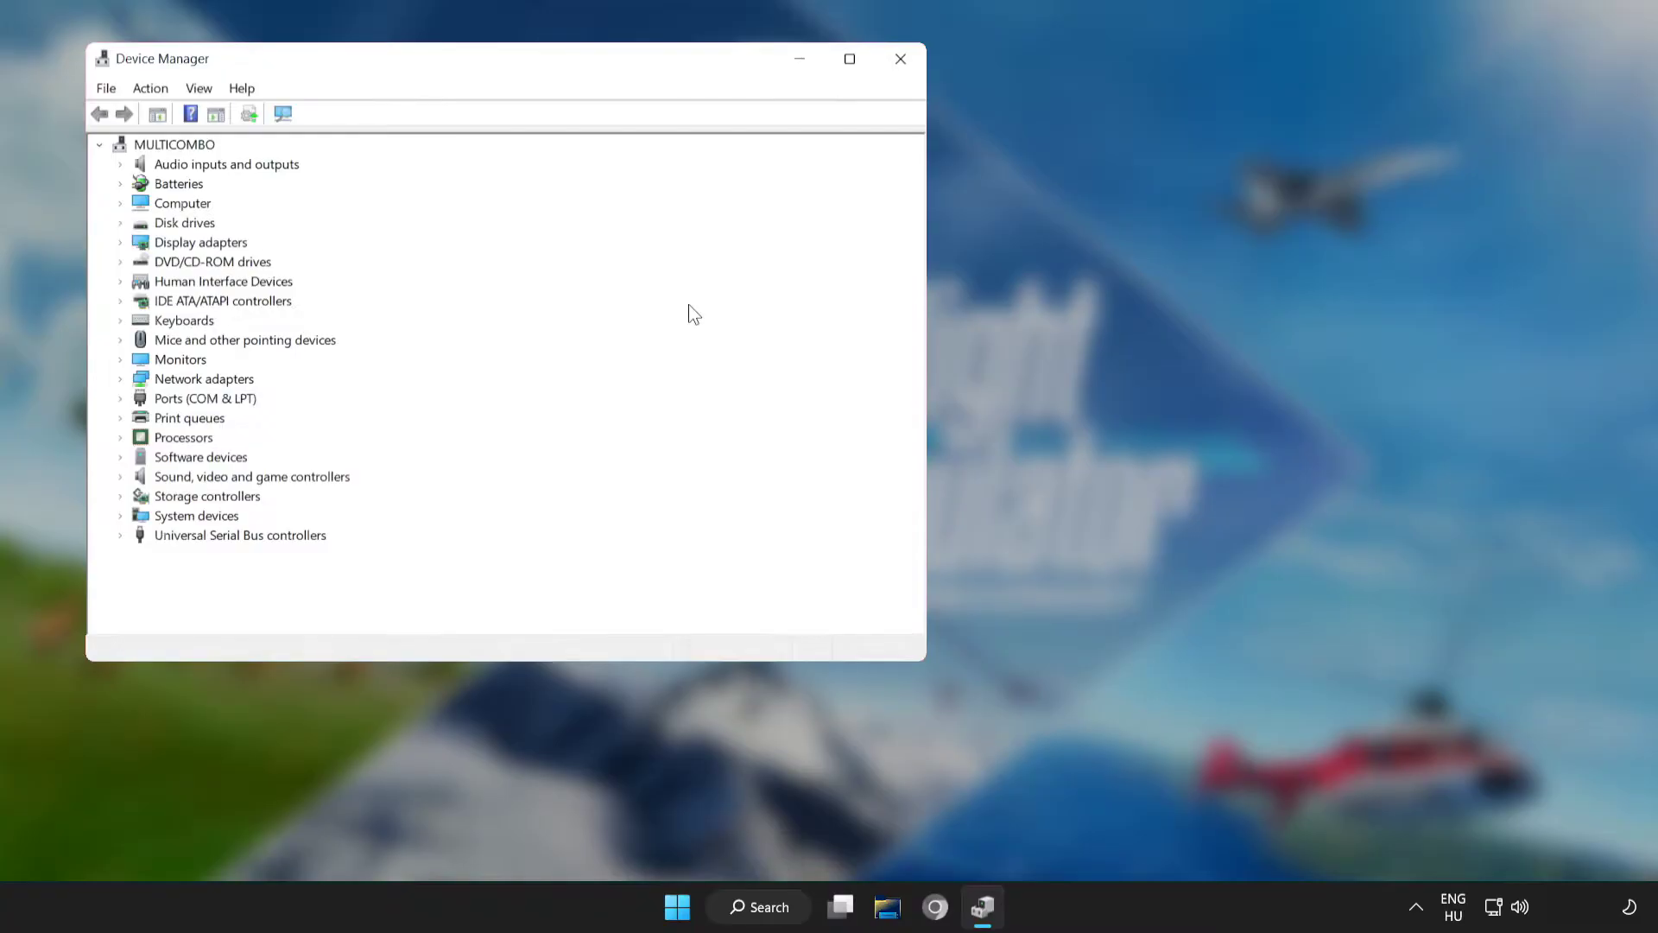
{"action": "left_click", "coordinate": [848, 62]}
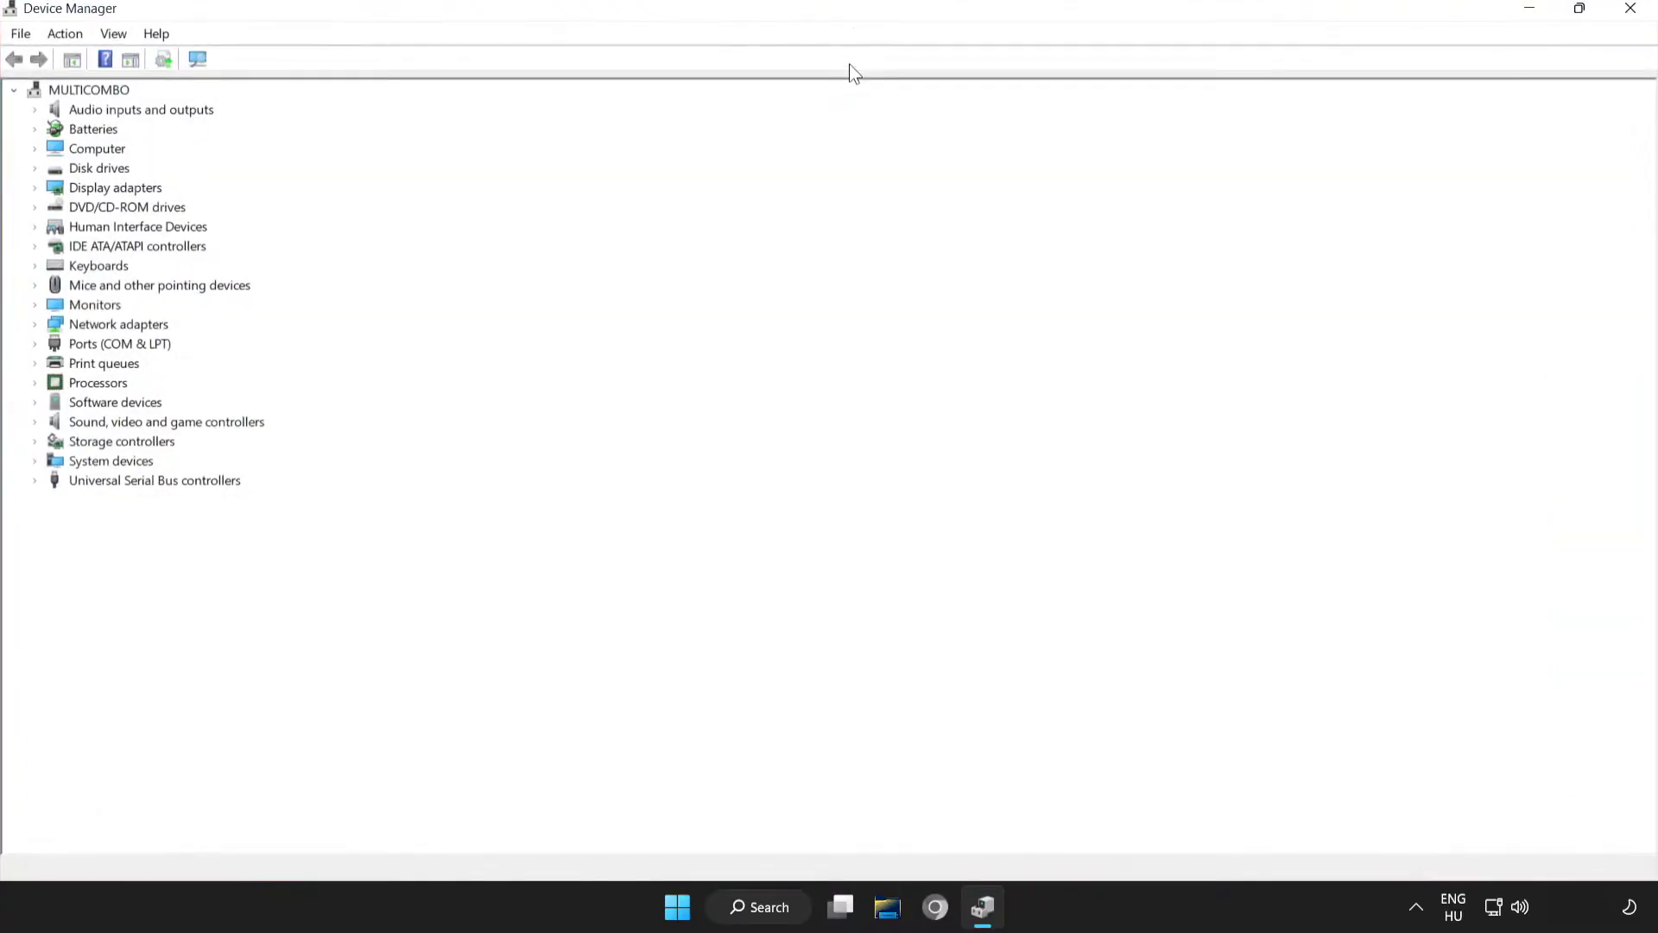
- Run an automatic driver update for the VMware SVGA 3D display adapter, then close the wizard and Device Manager
{"action": "left_click", "coordinate": [59, 188]}
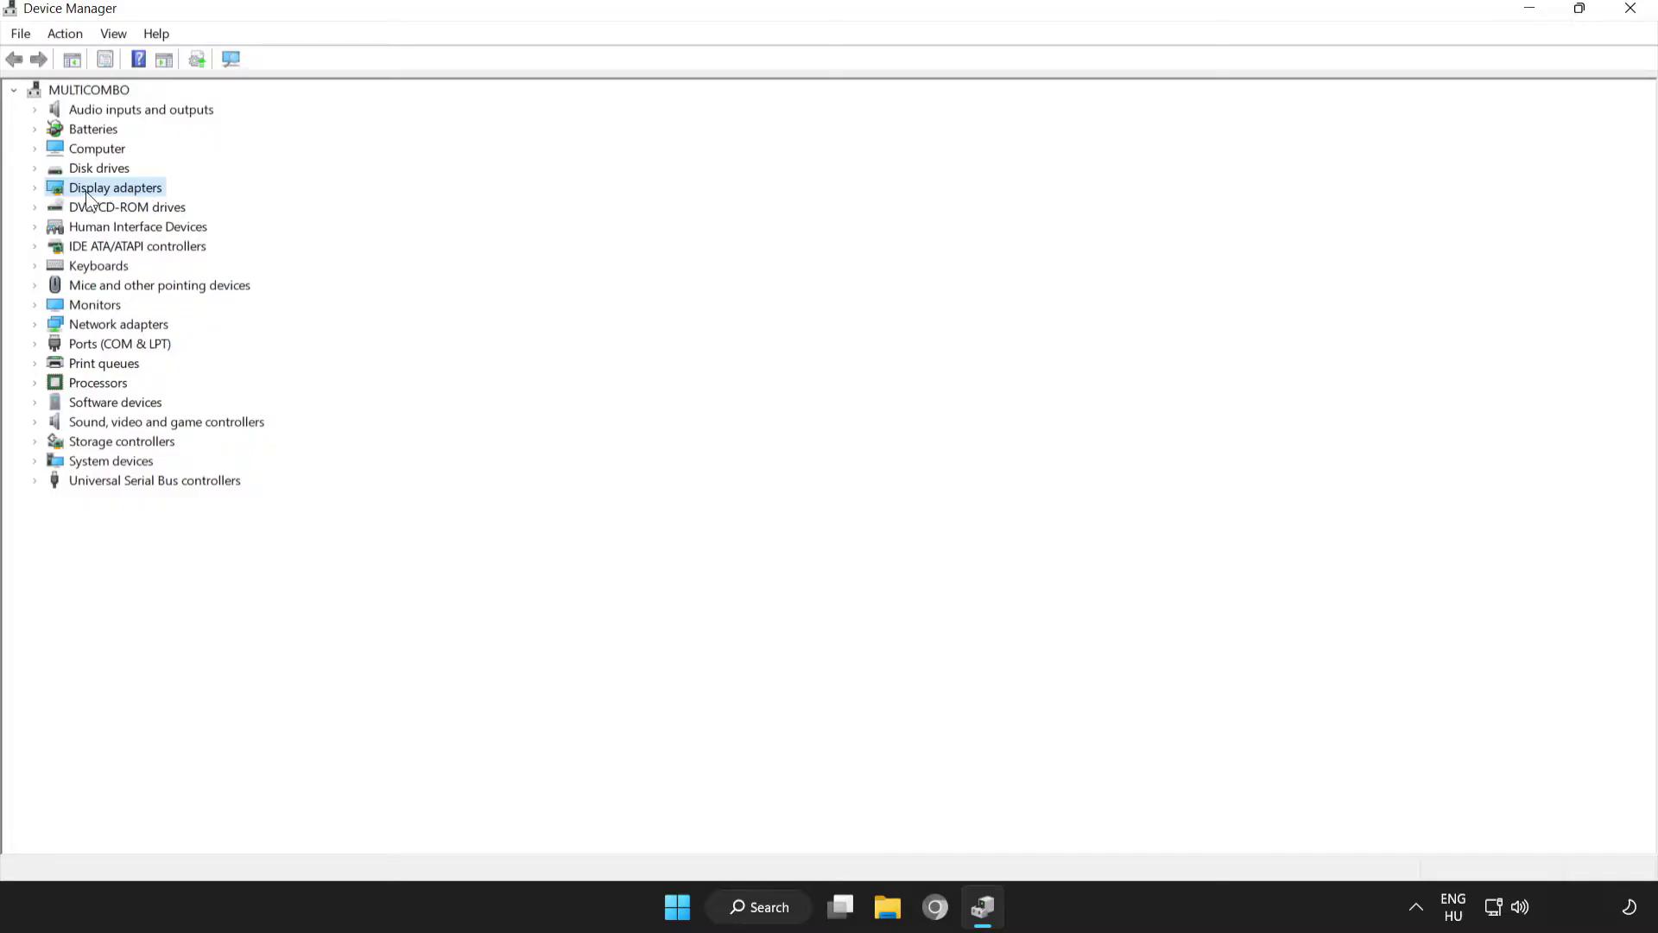
{"action": "left_click", "coordinate": [34, 188]}
{"action": "left_click", "coordinate": [104, 208]}
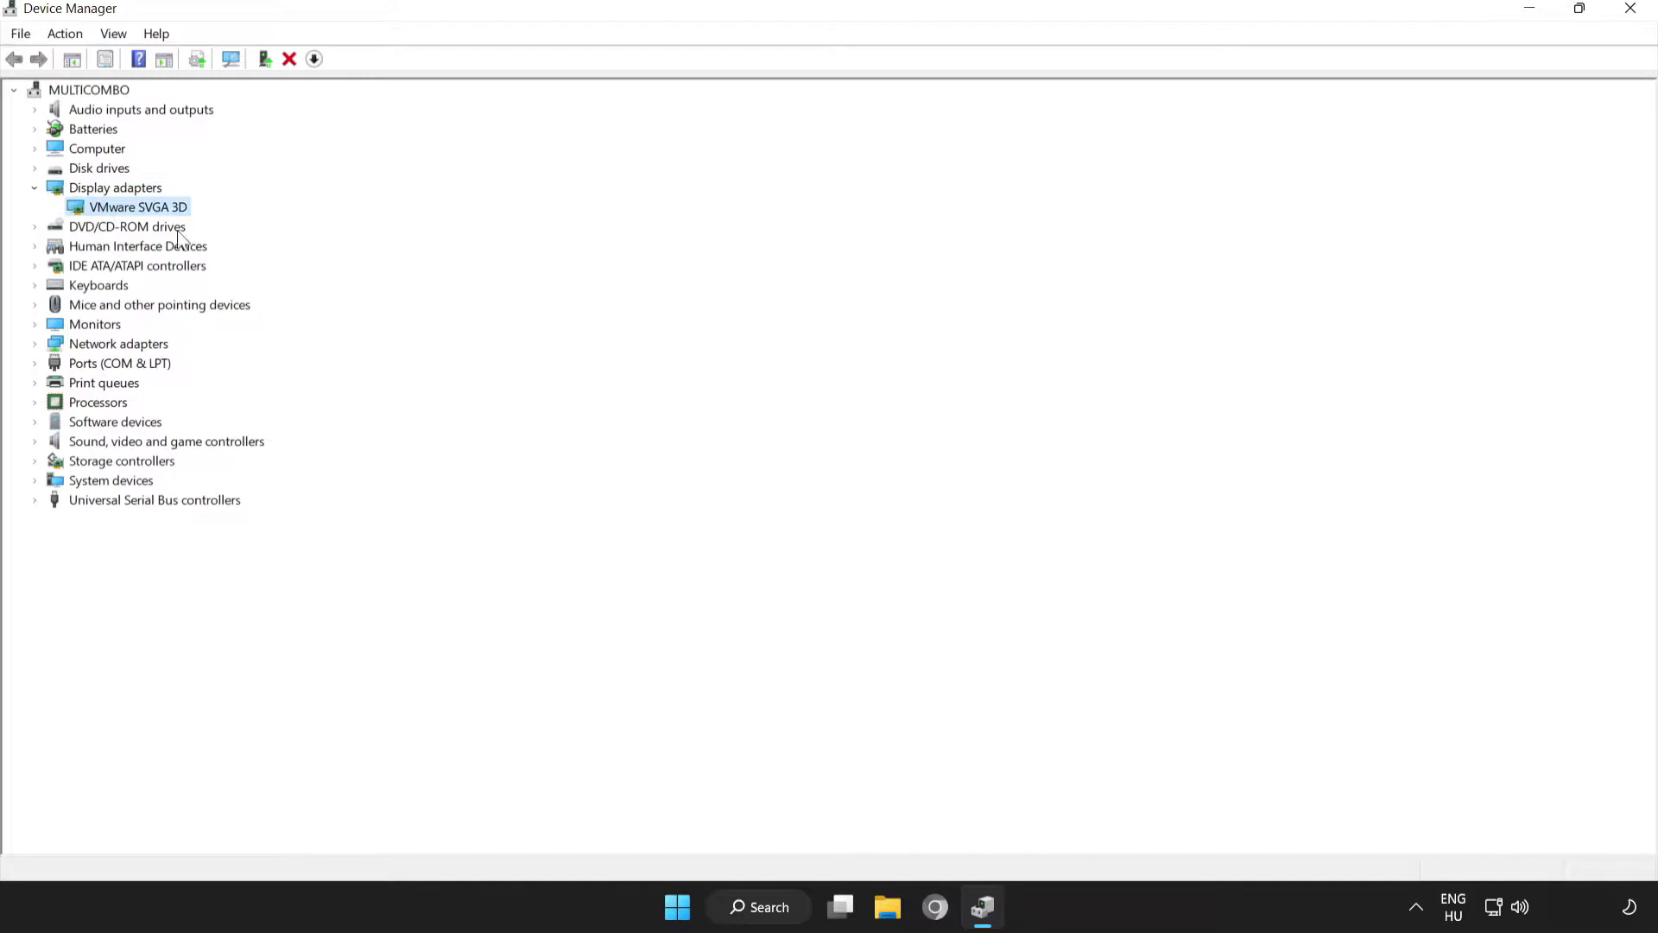
{"action": "right_click", "coordinate": [123, 207]}
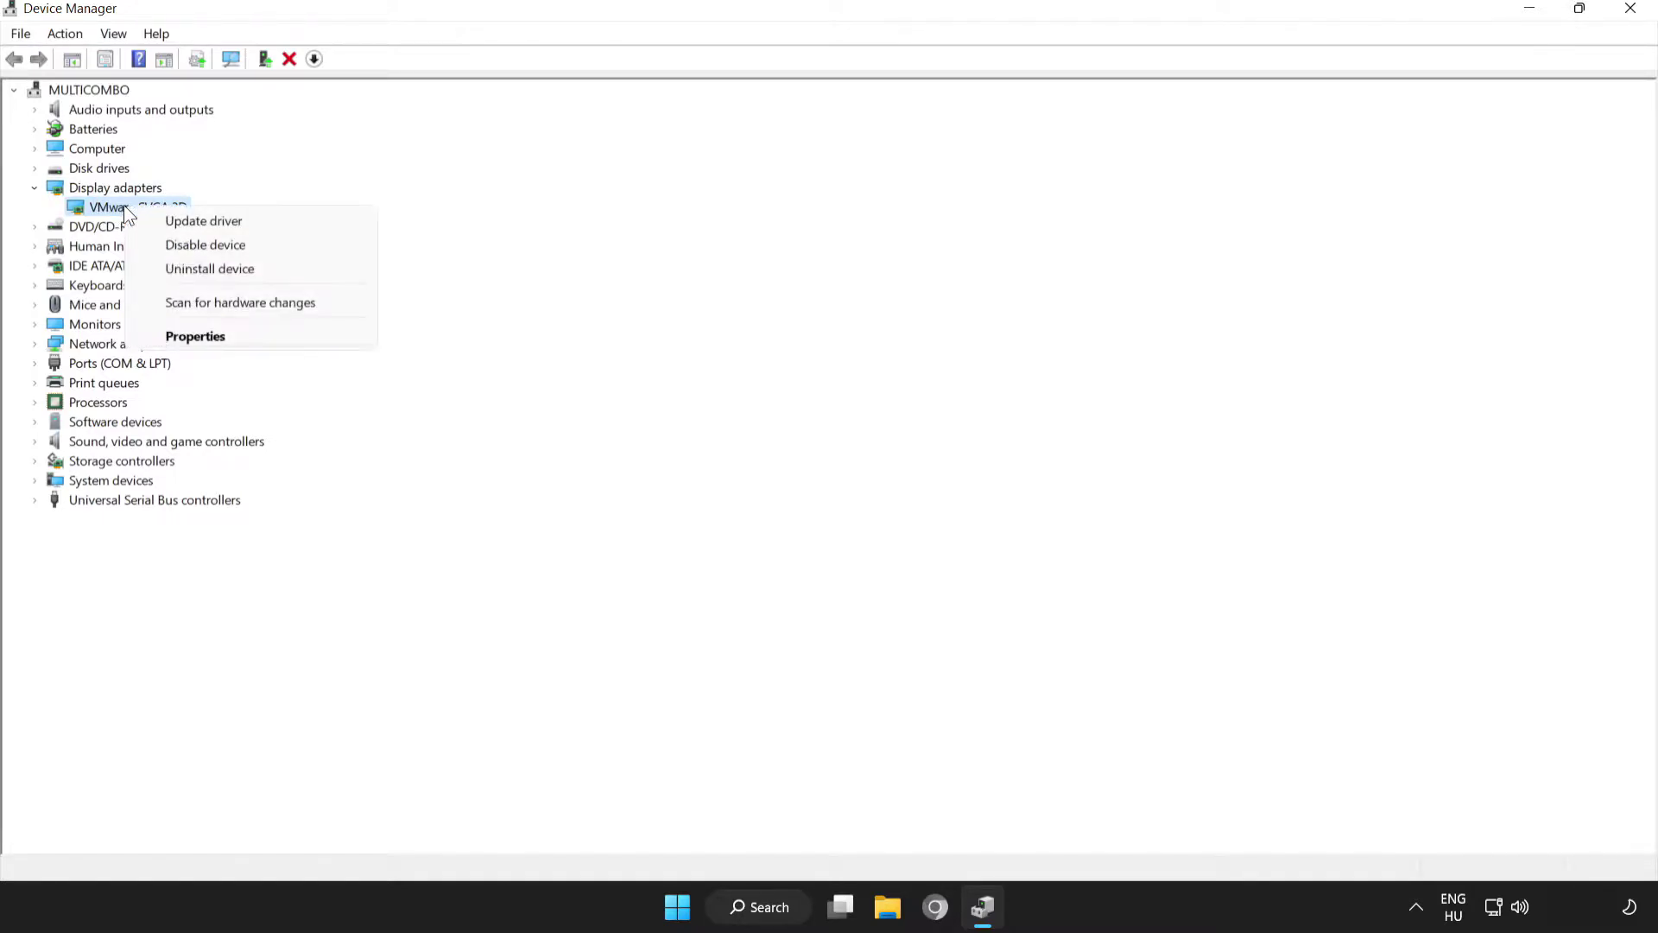
{"action": "left_click", "coordinate": [204, 221]}
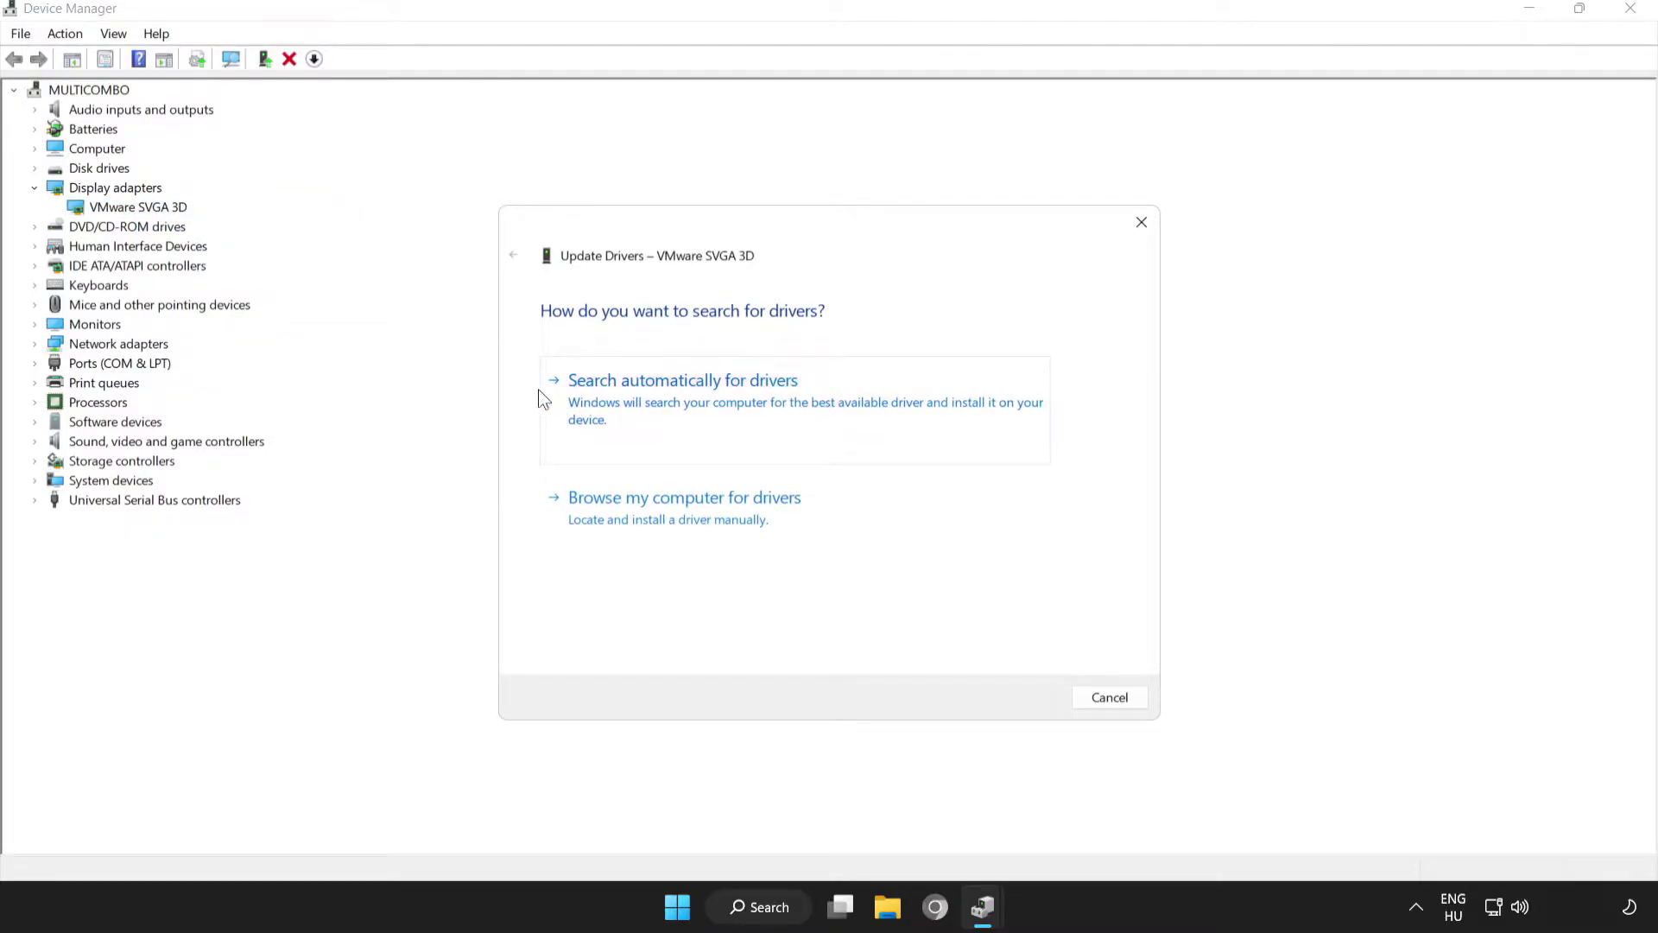
{"action": "left_click", "coordinate": [705, 388]}
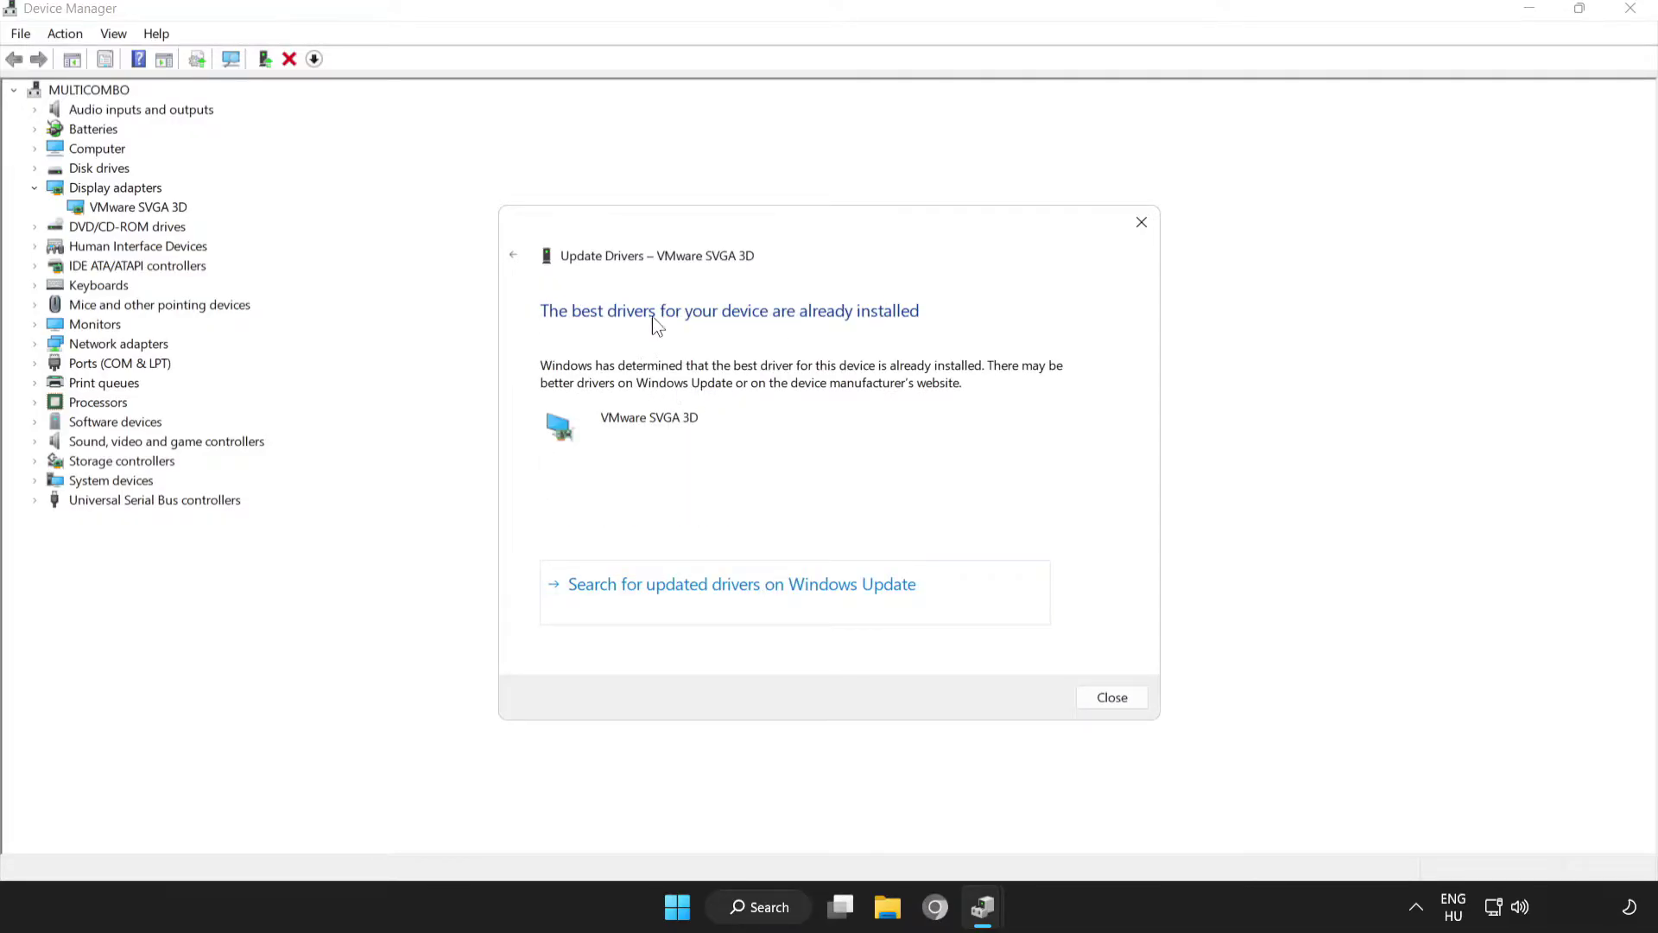
{"action": "left_click", "coordinate": [1123, 699]}
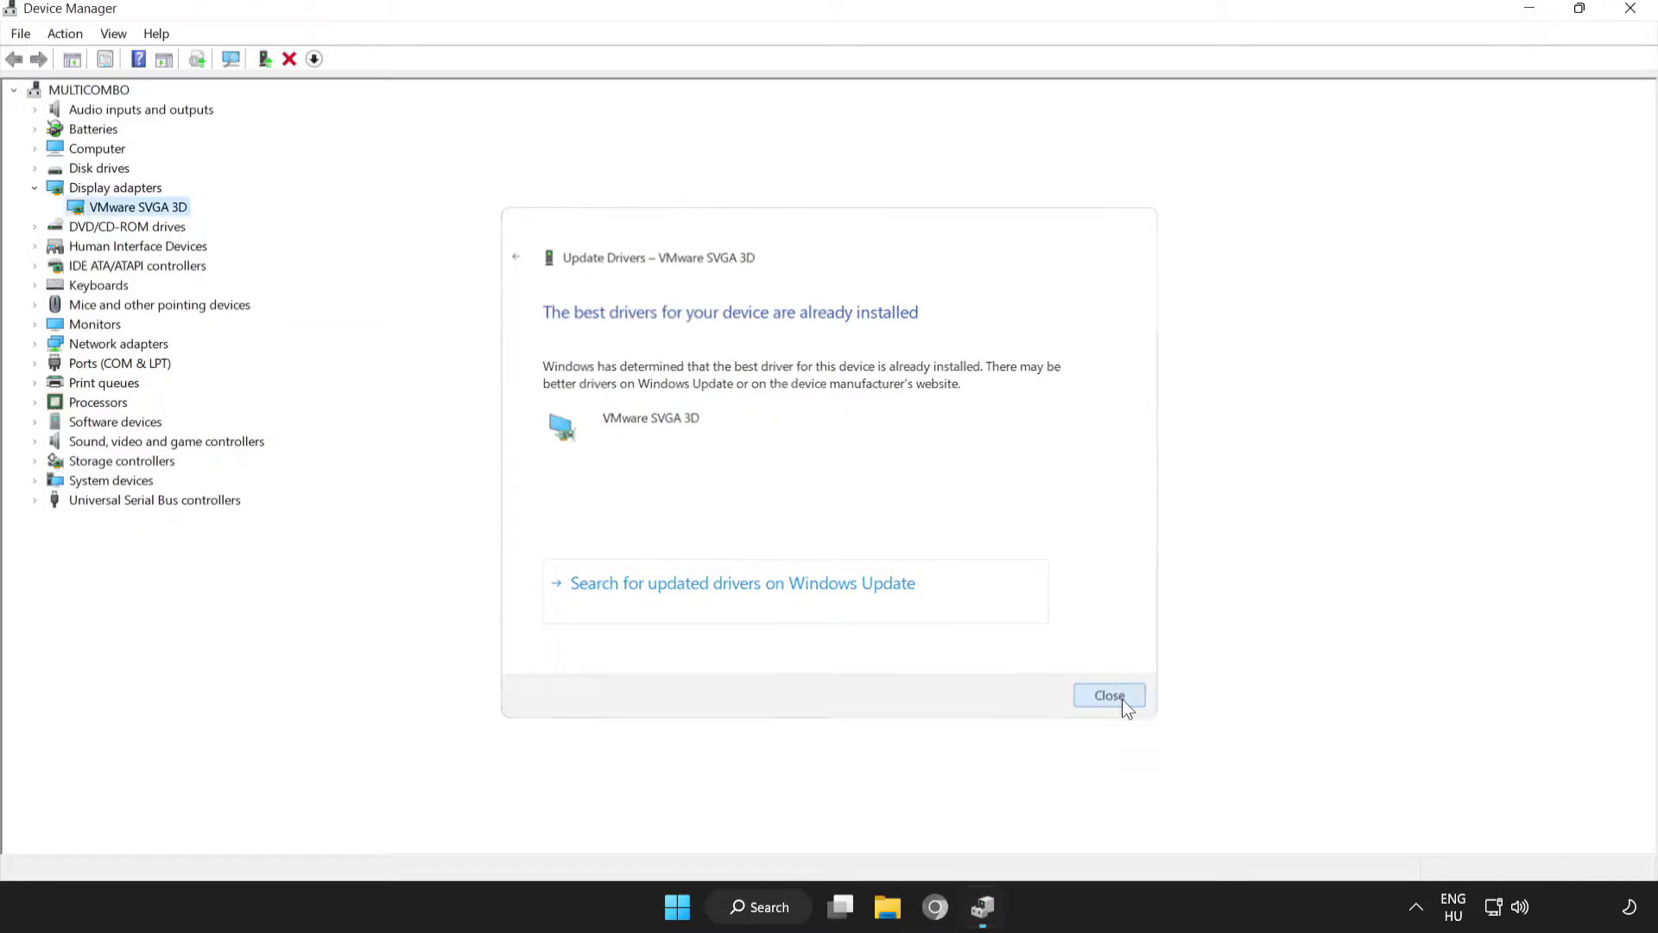
{"action": "left_click", "coordinate": [1633, 10]}
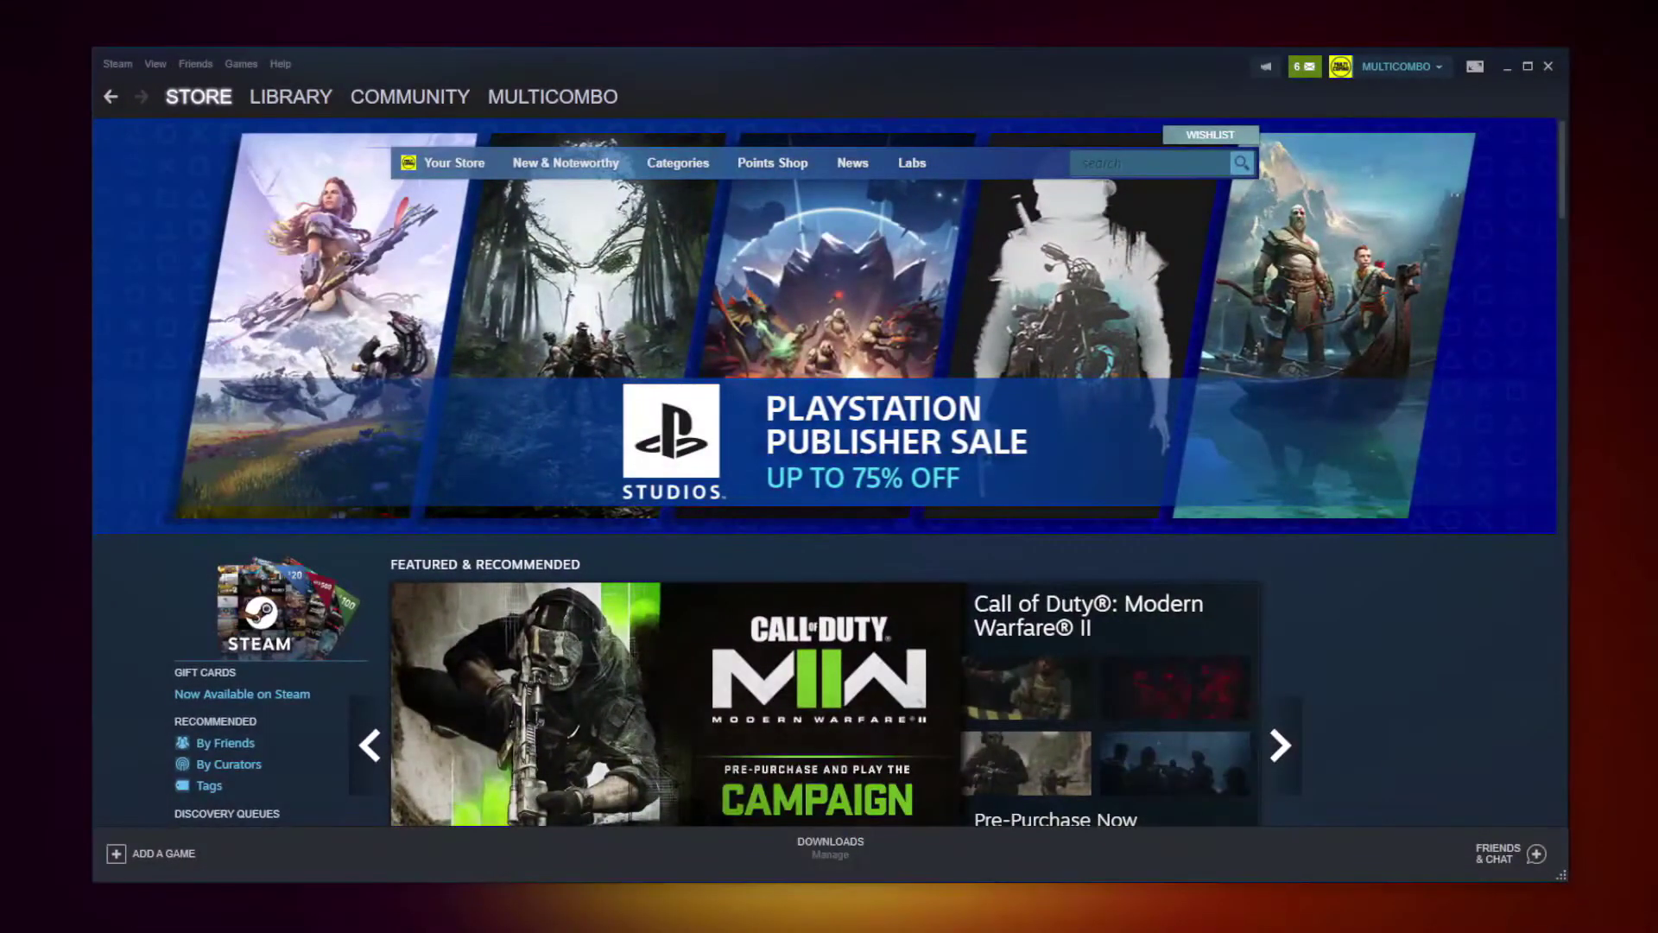
- In the Steam library, verify the integrity of Microsoft Flight Simulator's local game files
{"action": "left_click", "coordinate": [283, 94]}
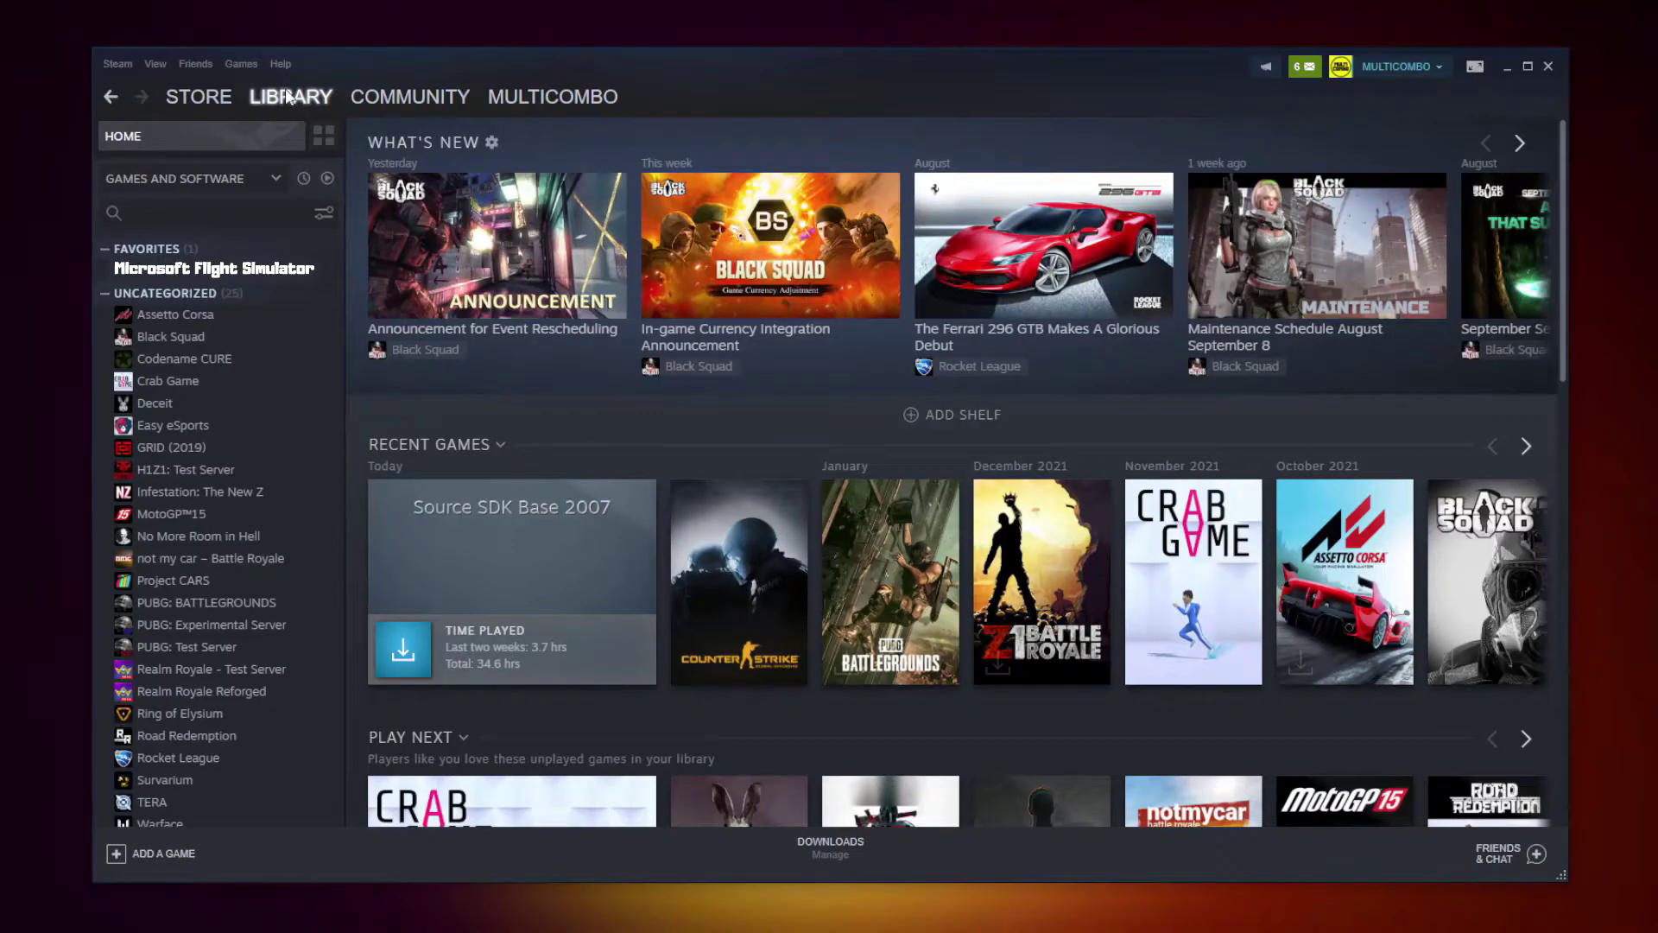
{"action": "right_click", "coordinate": [326, 280]}
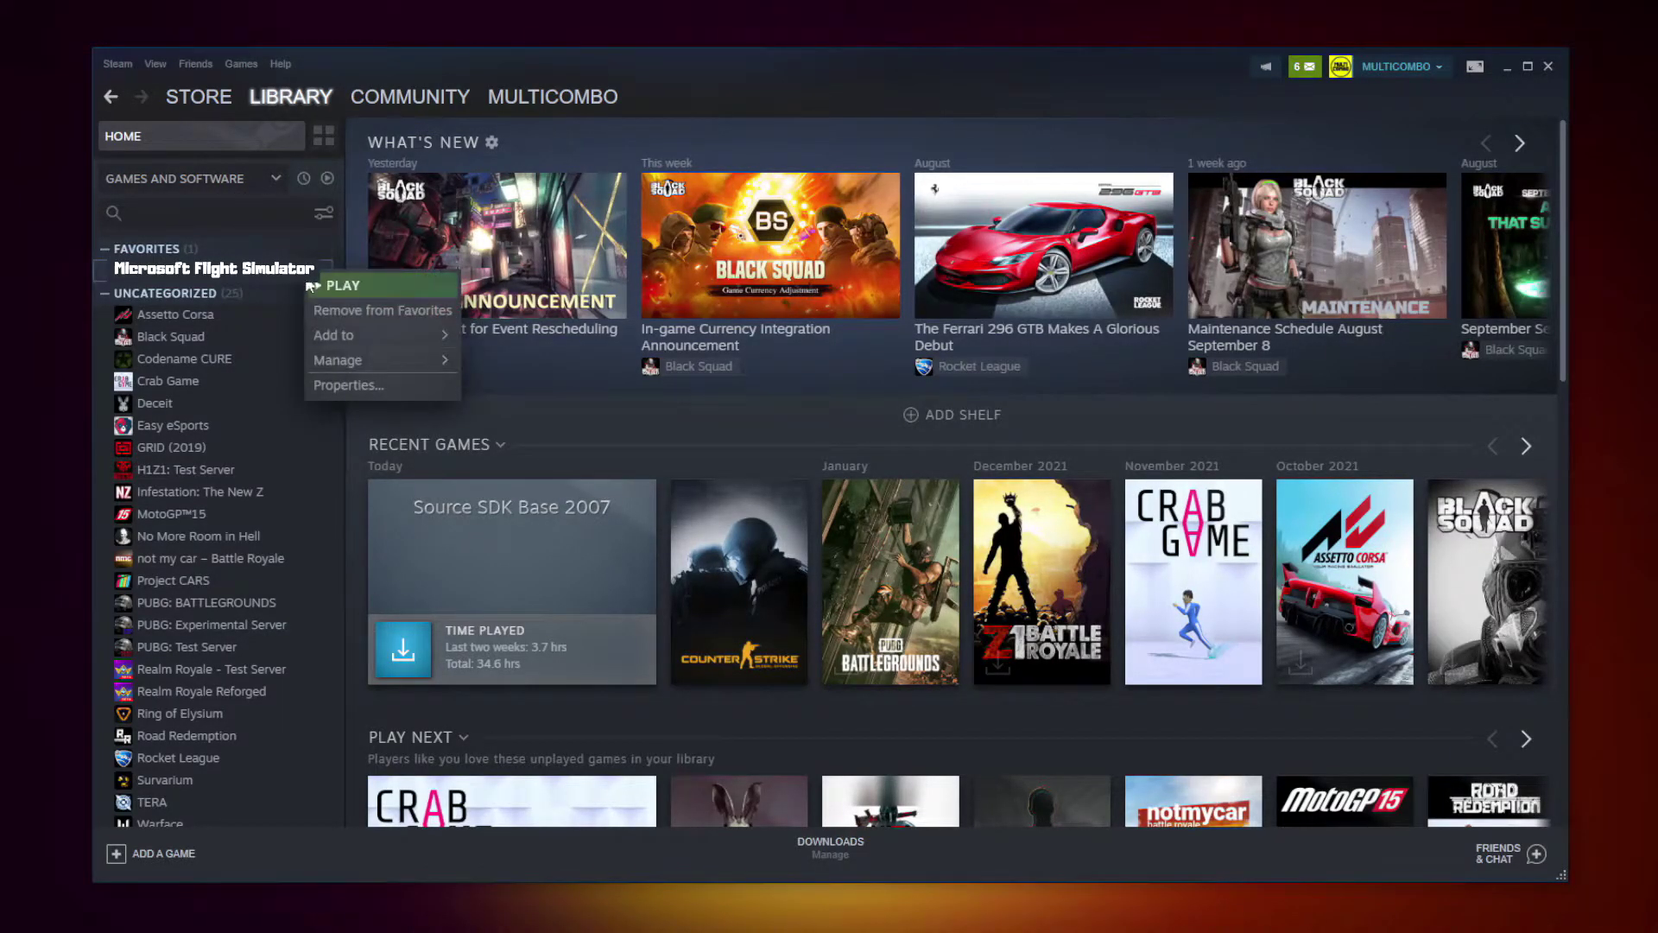
{"action": "left_click", "coordinate": [370, 385]}
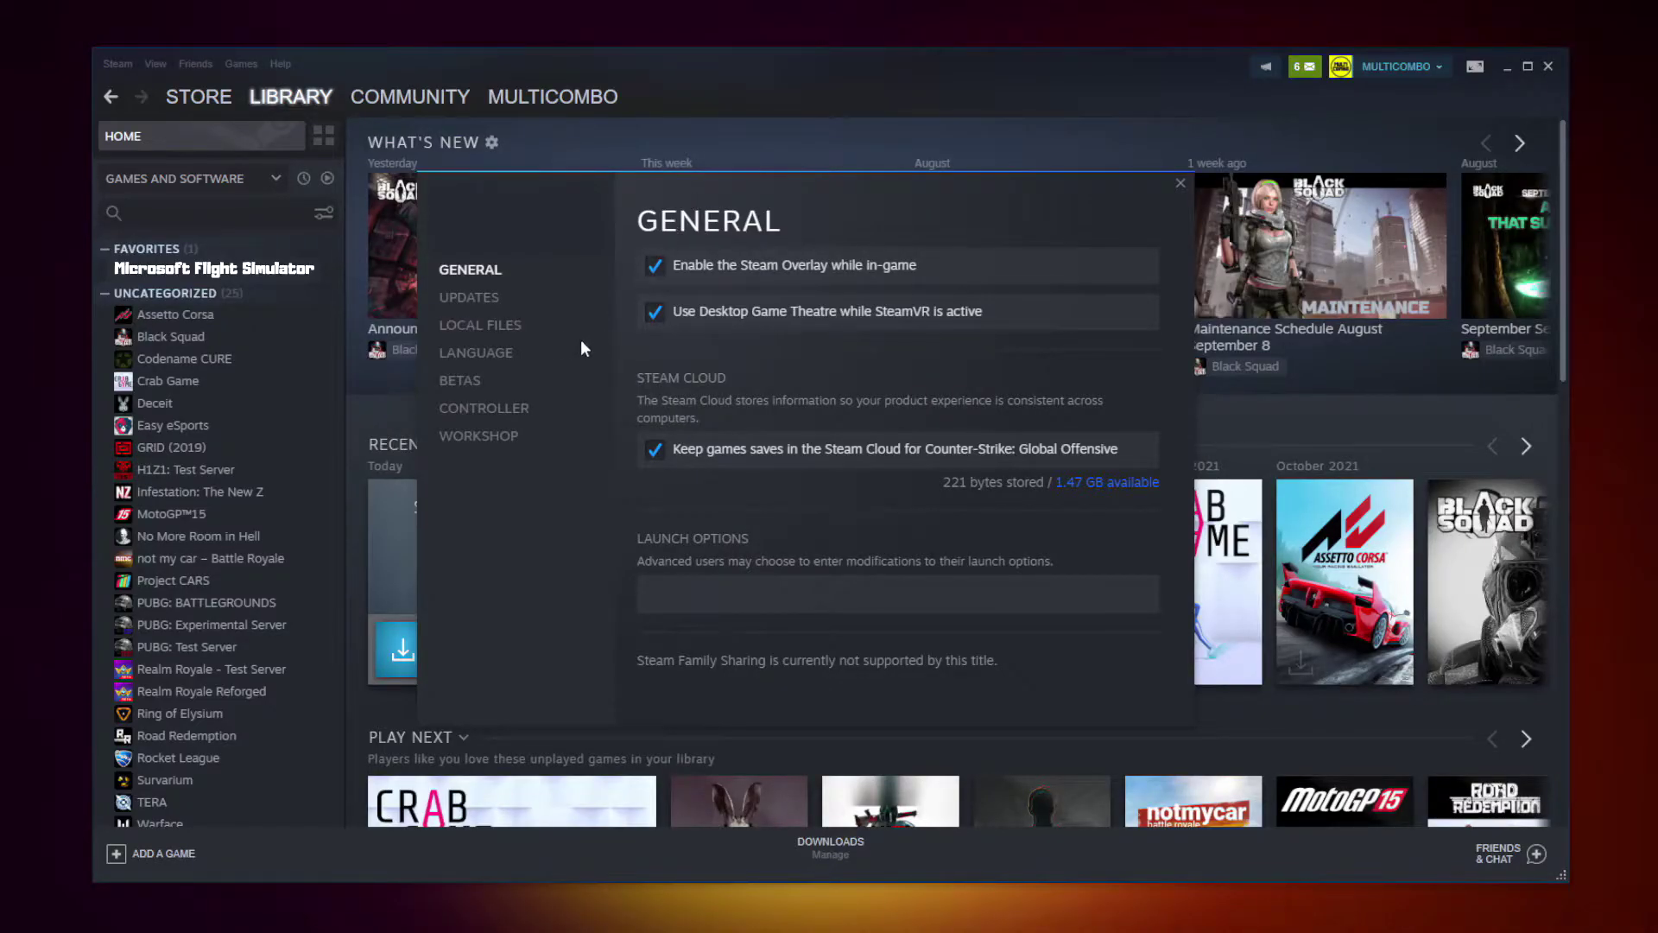
{"action": "left_click", "coordinate": [487, 333]}
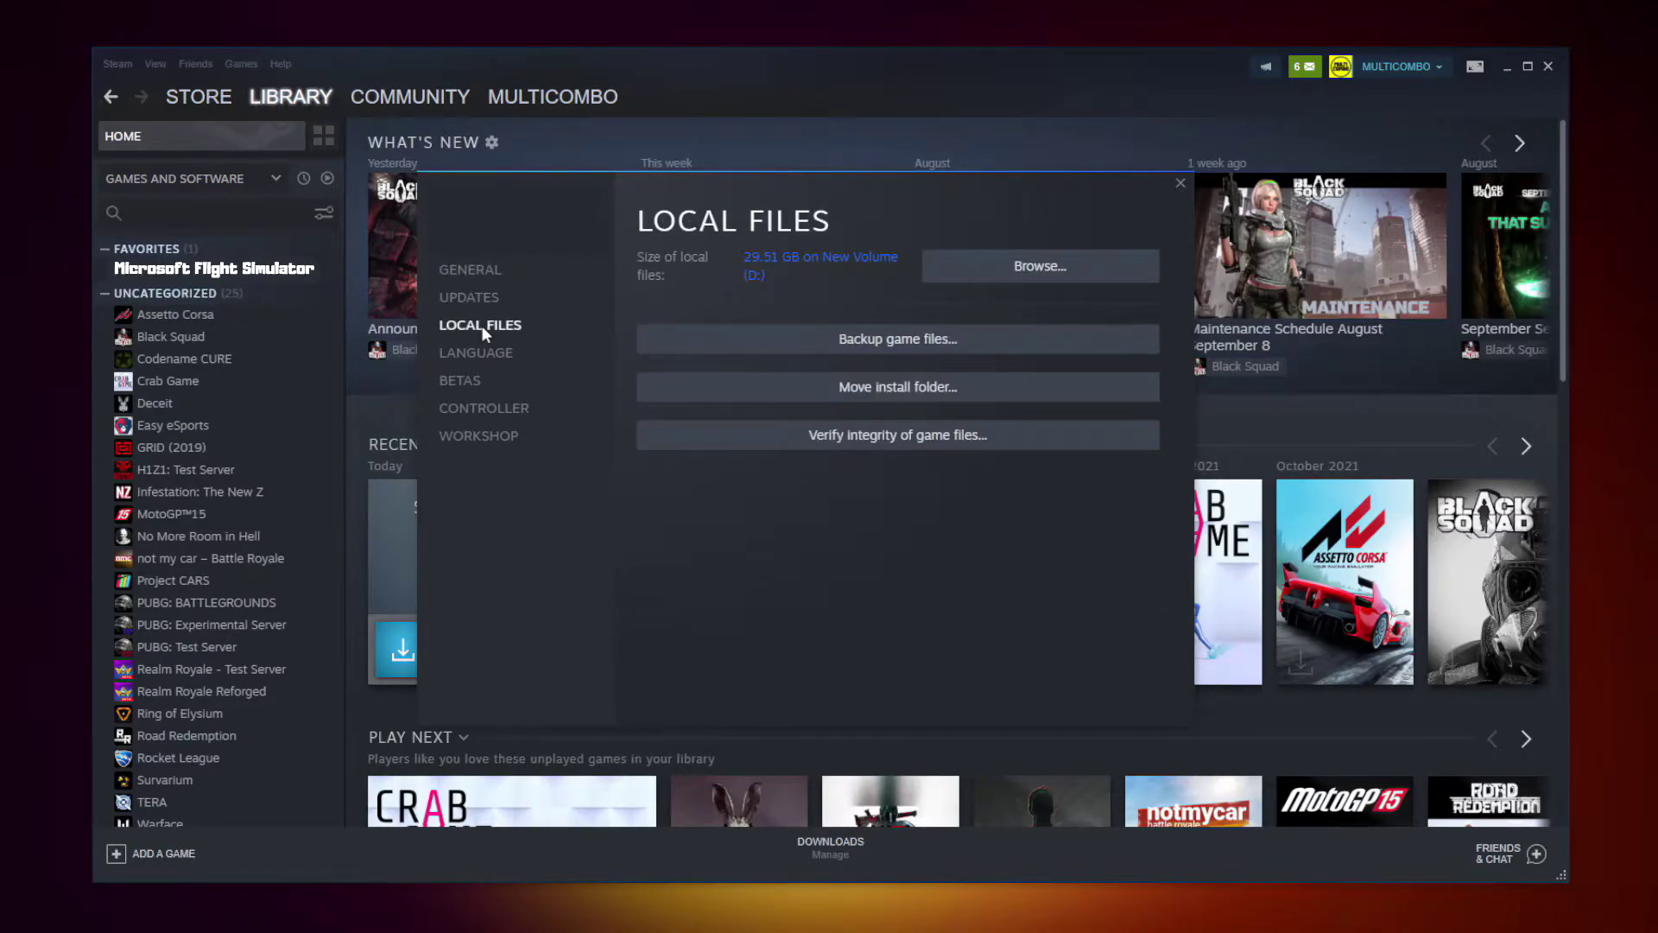
{"action": "left_click", "coordinate": [900, 438]}
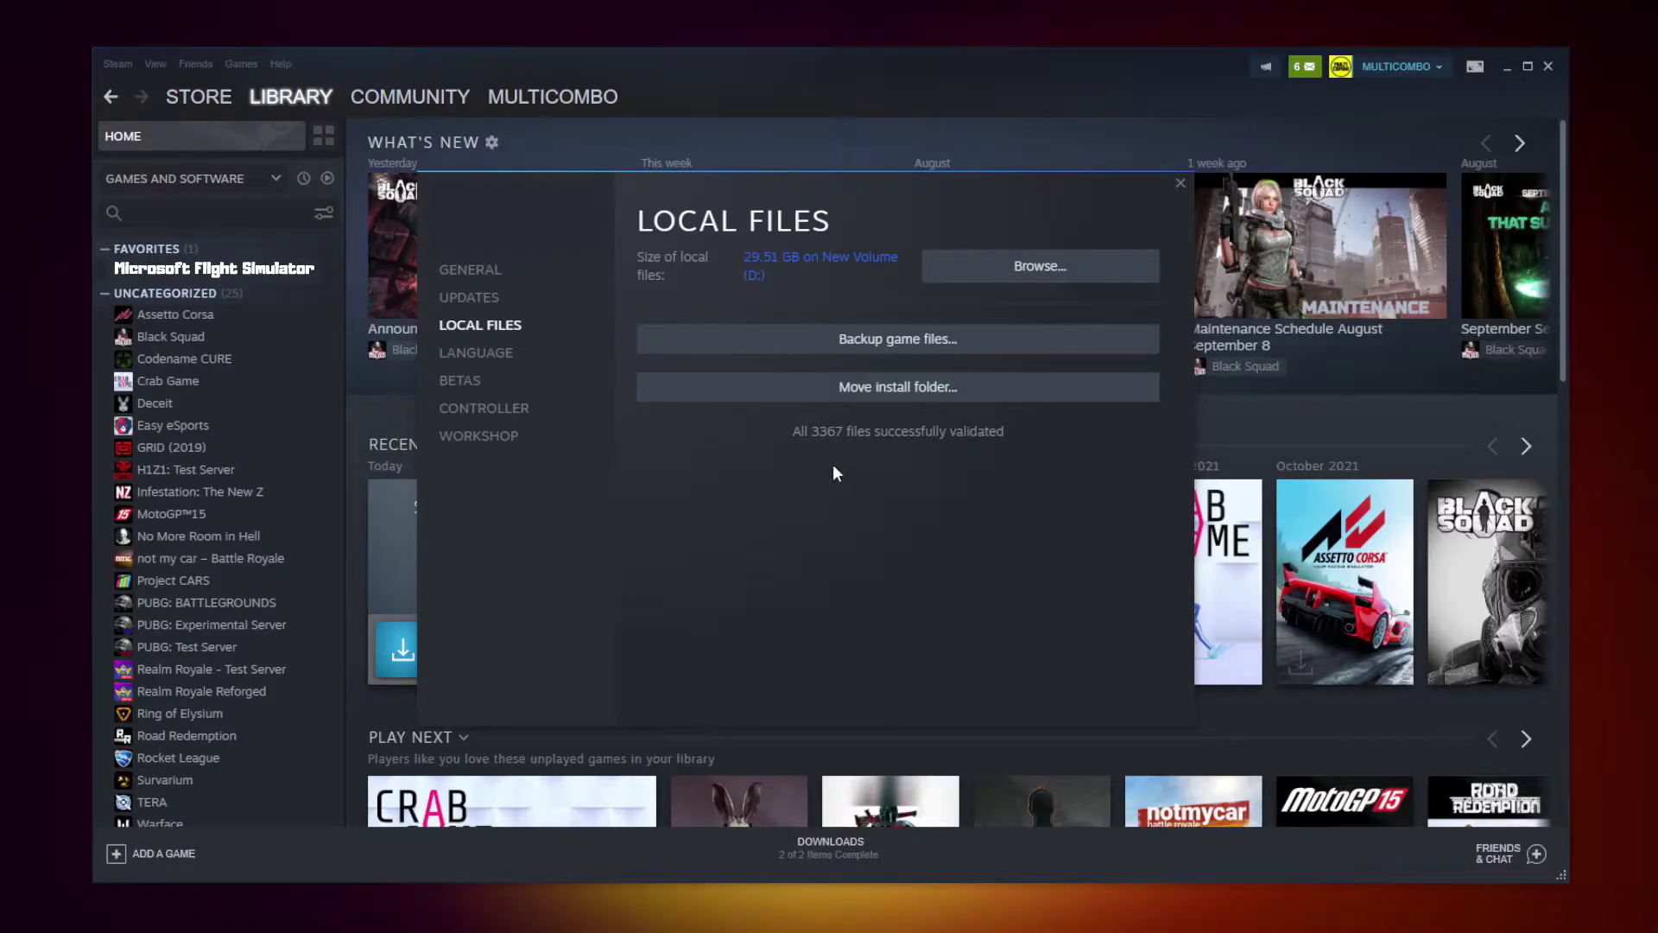
- Browse to the game's install folder and open the properties of the Microsoft Flight Simulator application file
{"action": "left_click", "coordinate": [1012, 274]}
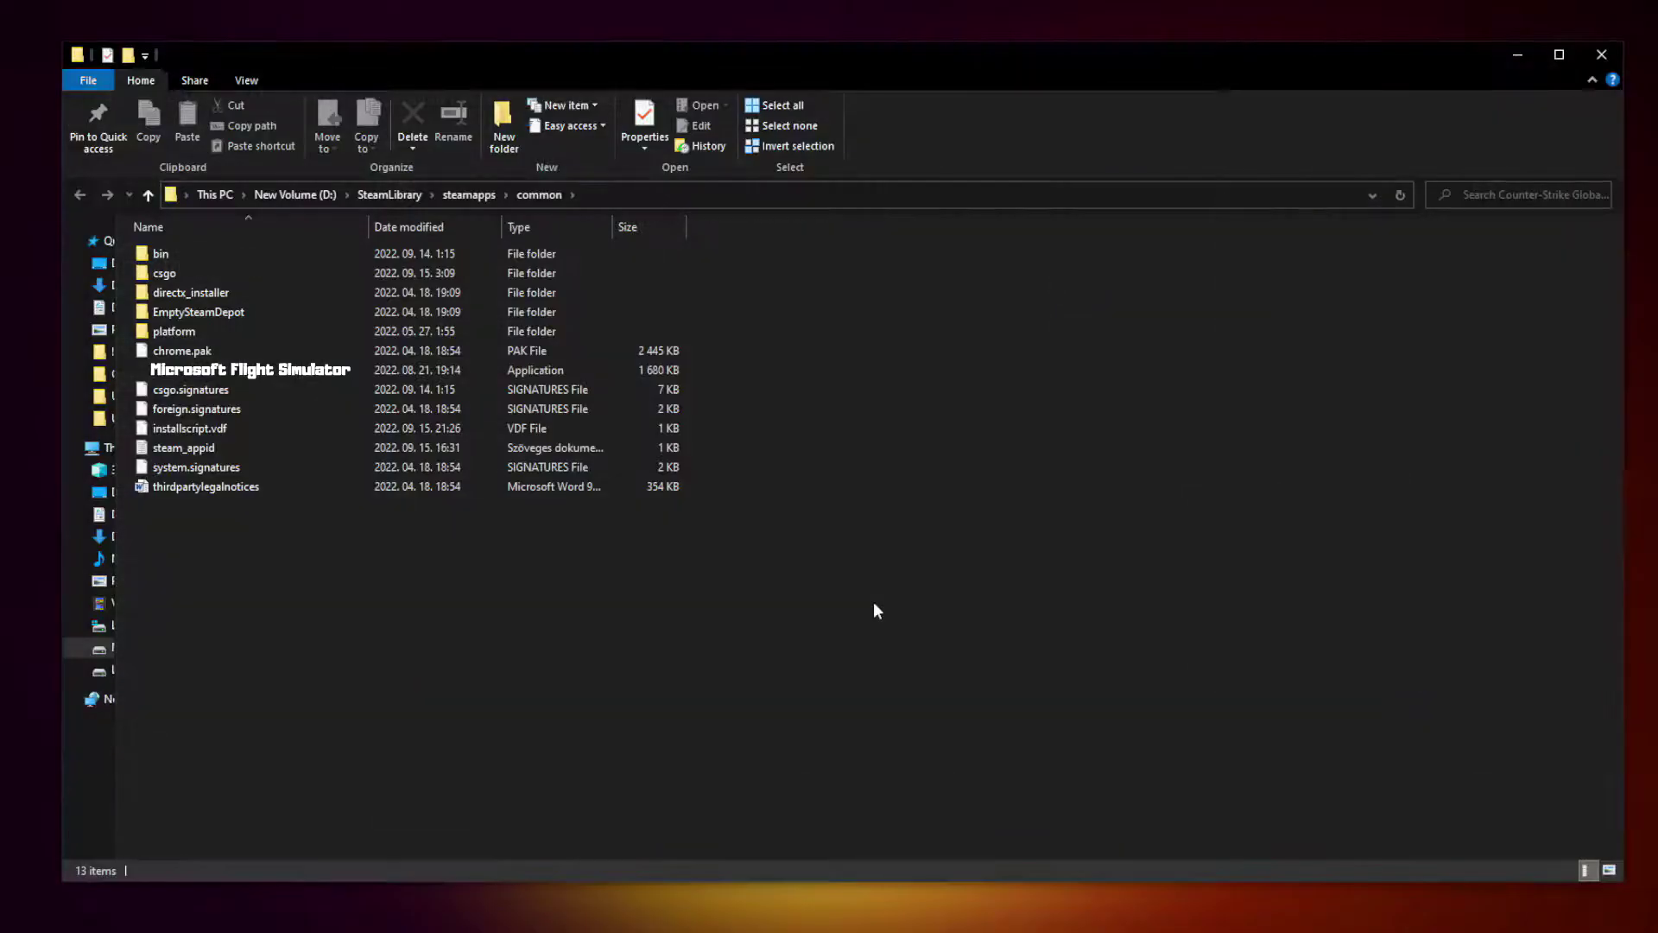
{"action": "left_click", "coordinate": [232, 376]}
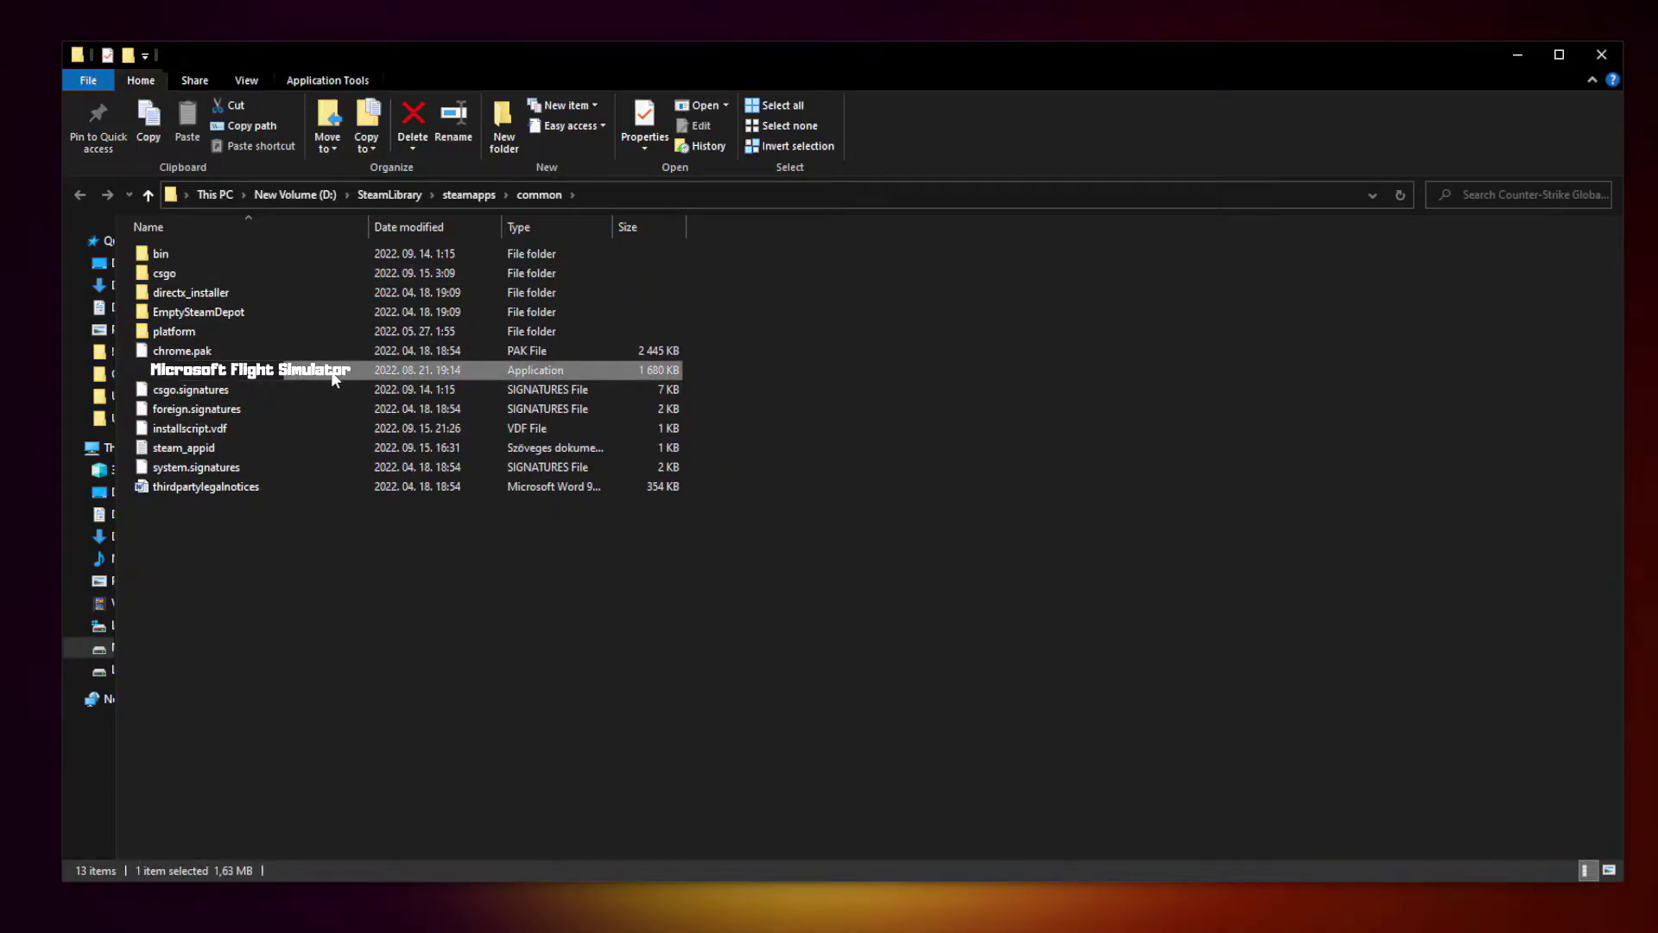
{"action": "right_click", "coordinate": [334, 375]}
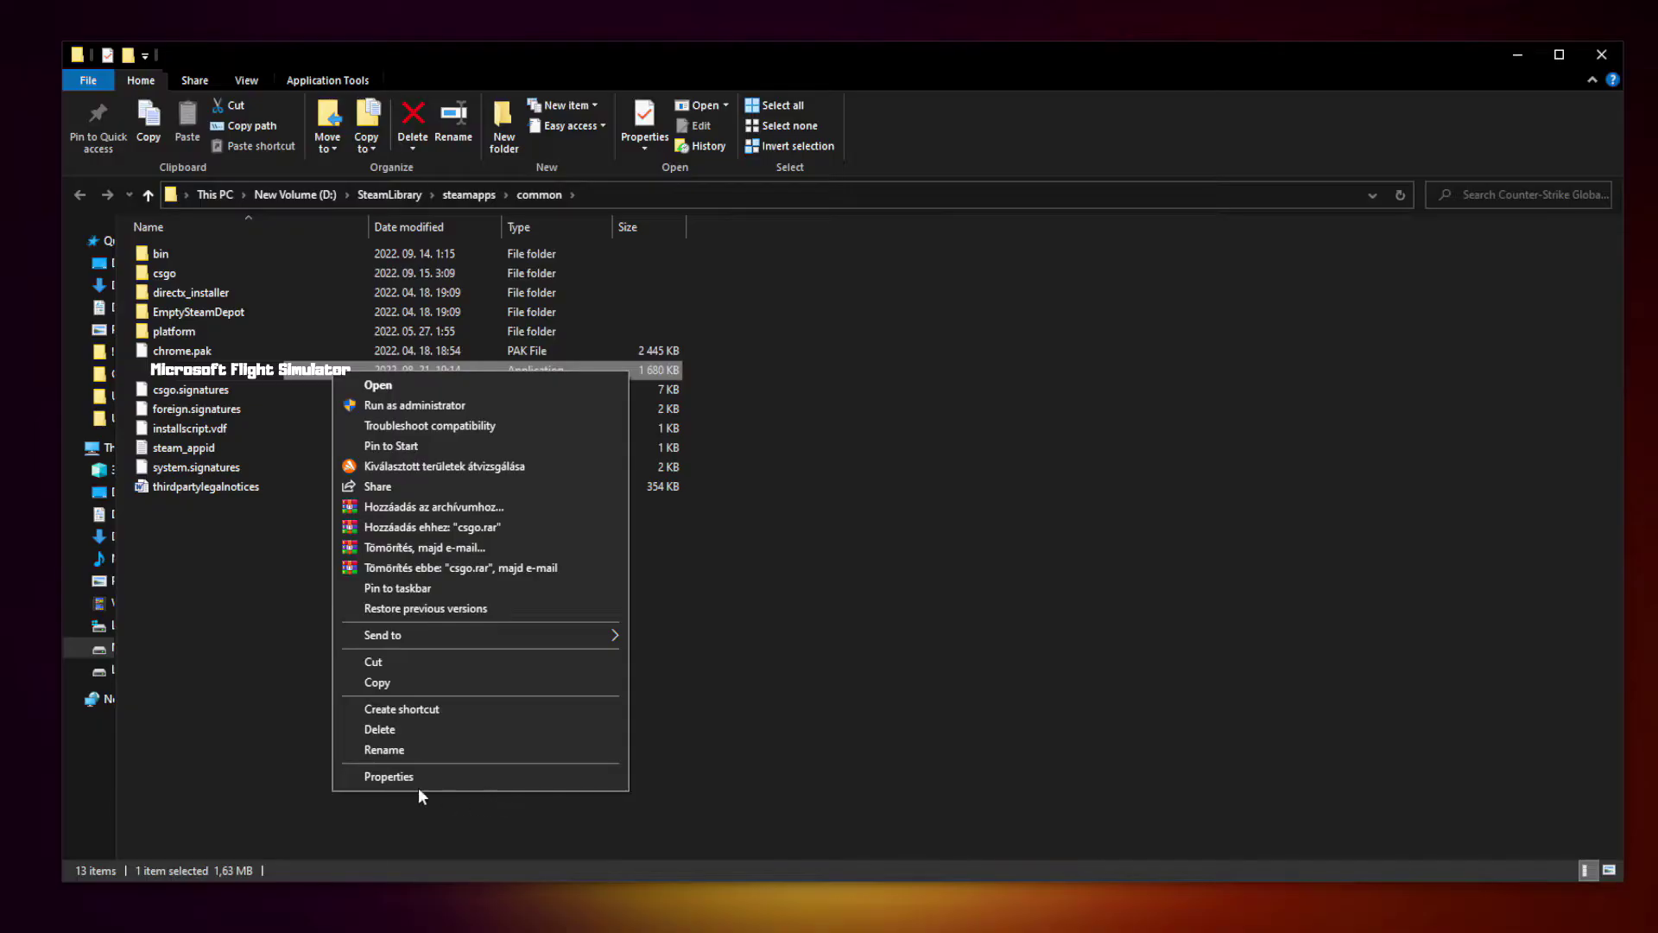
{"action": "left_click", "coordinate": [479, 774]}
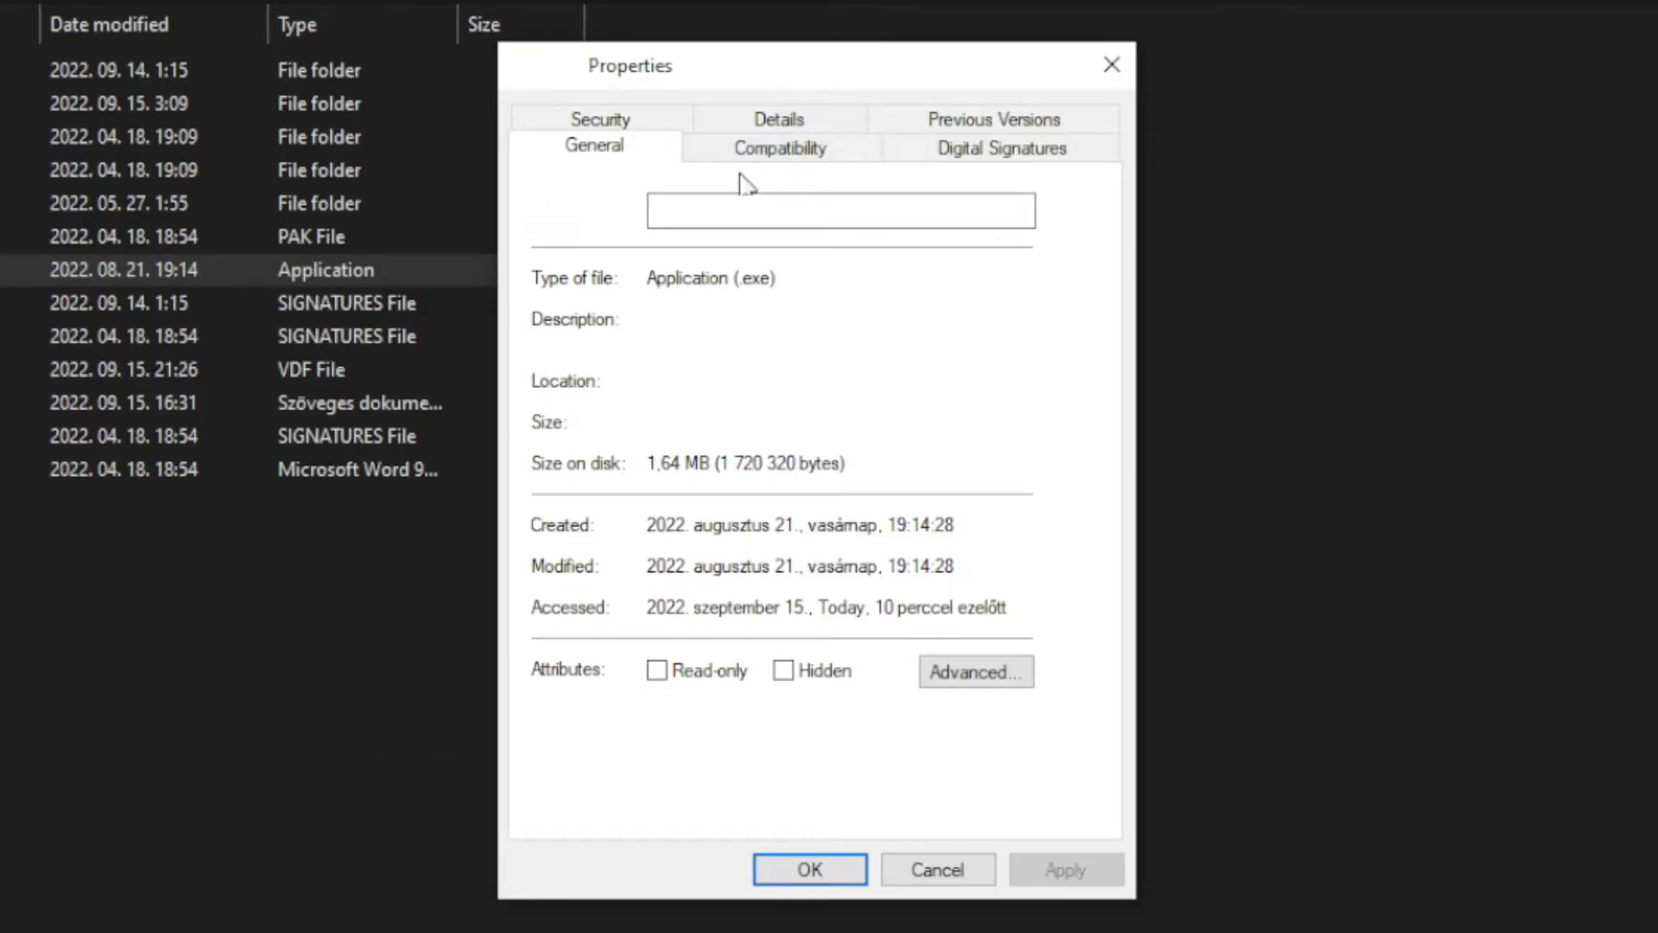
- Enable compatibility mode for the game's executable and choose Windows 8
{"action": "left_click", "coordinate": [801, 160]}
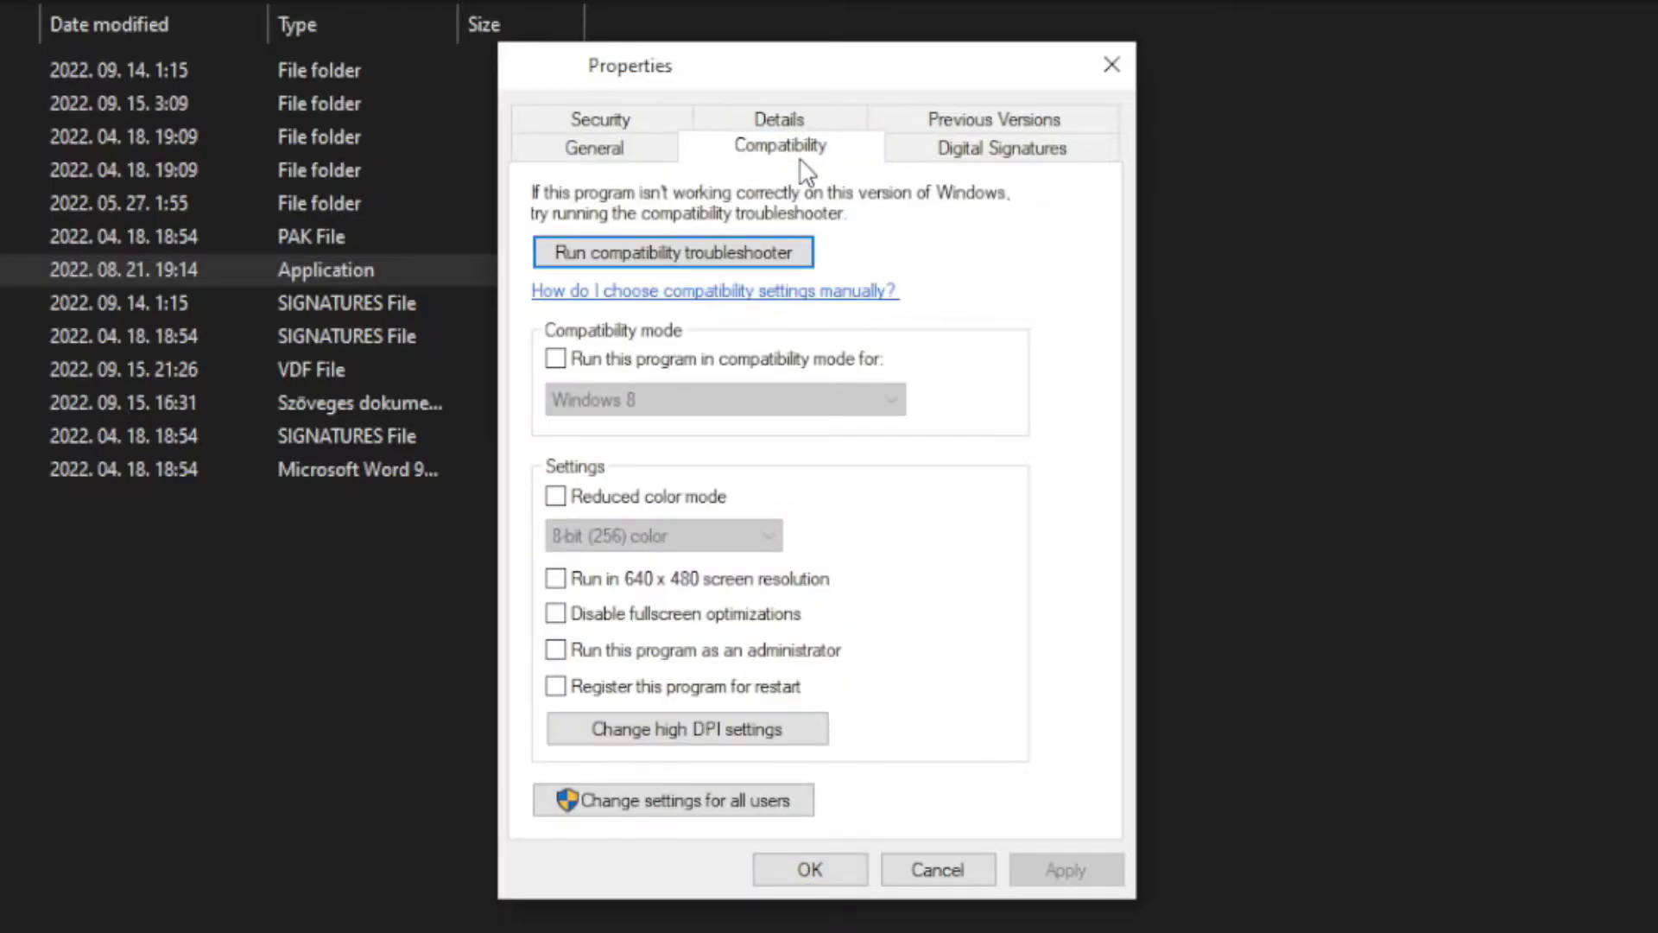
{"action": "left_click", "coordinate": [572, 363]}
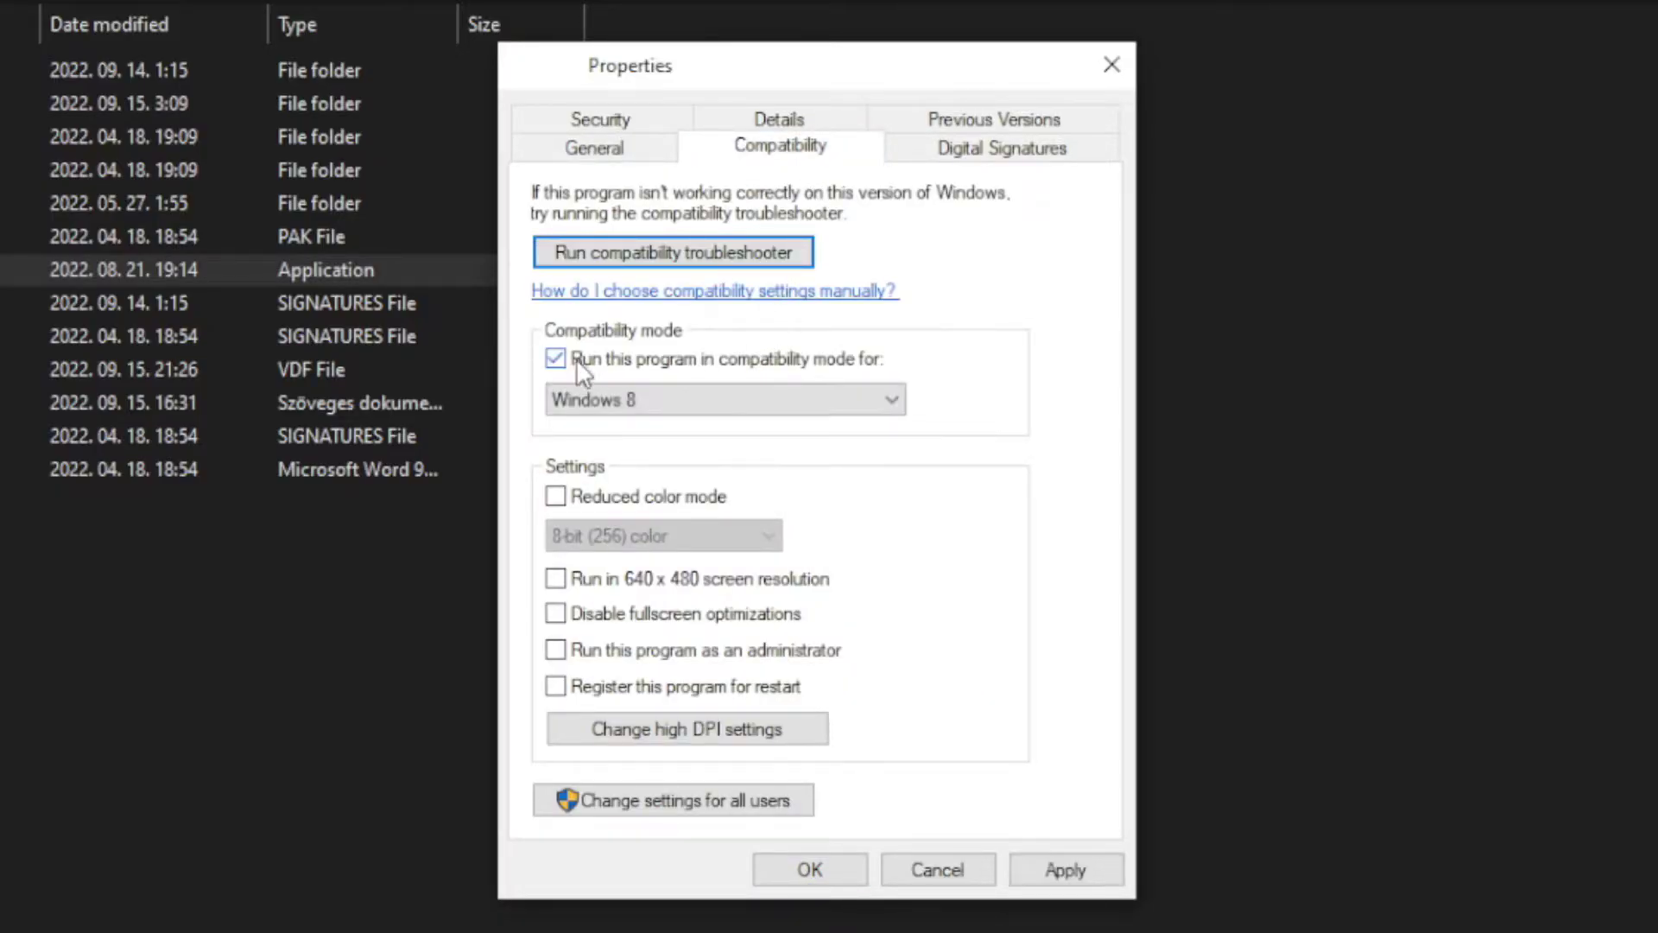
{"action": "left_click", "coordinate": [802, 396]}
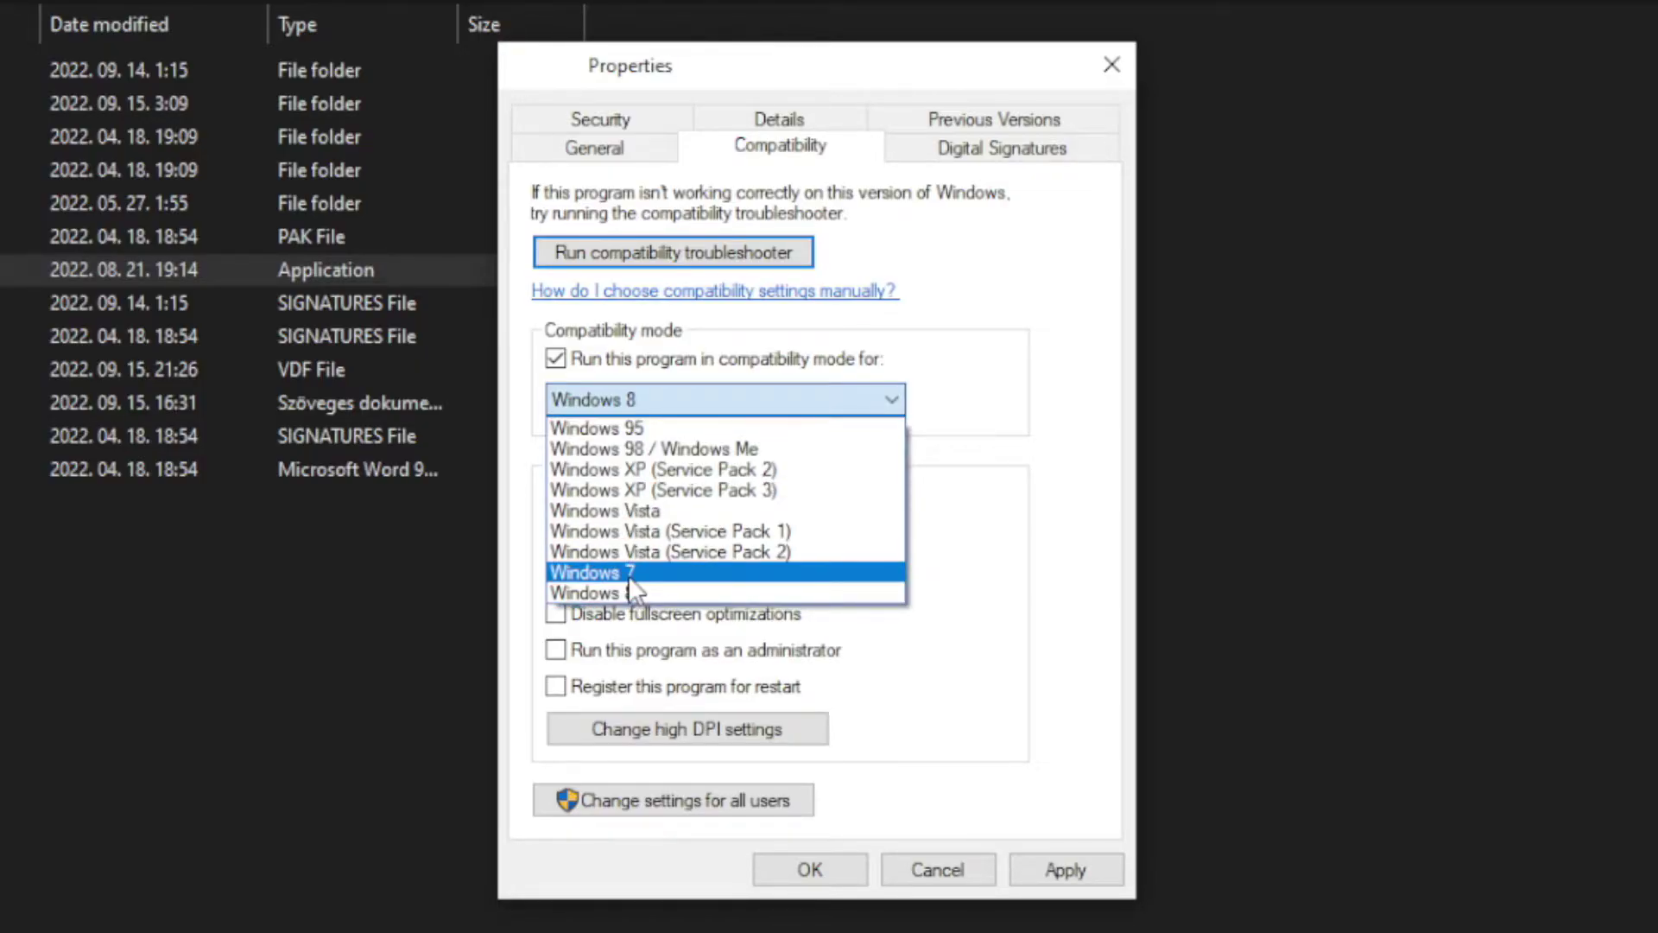
{"action": "left_click", "coordinate": [641, 594]}
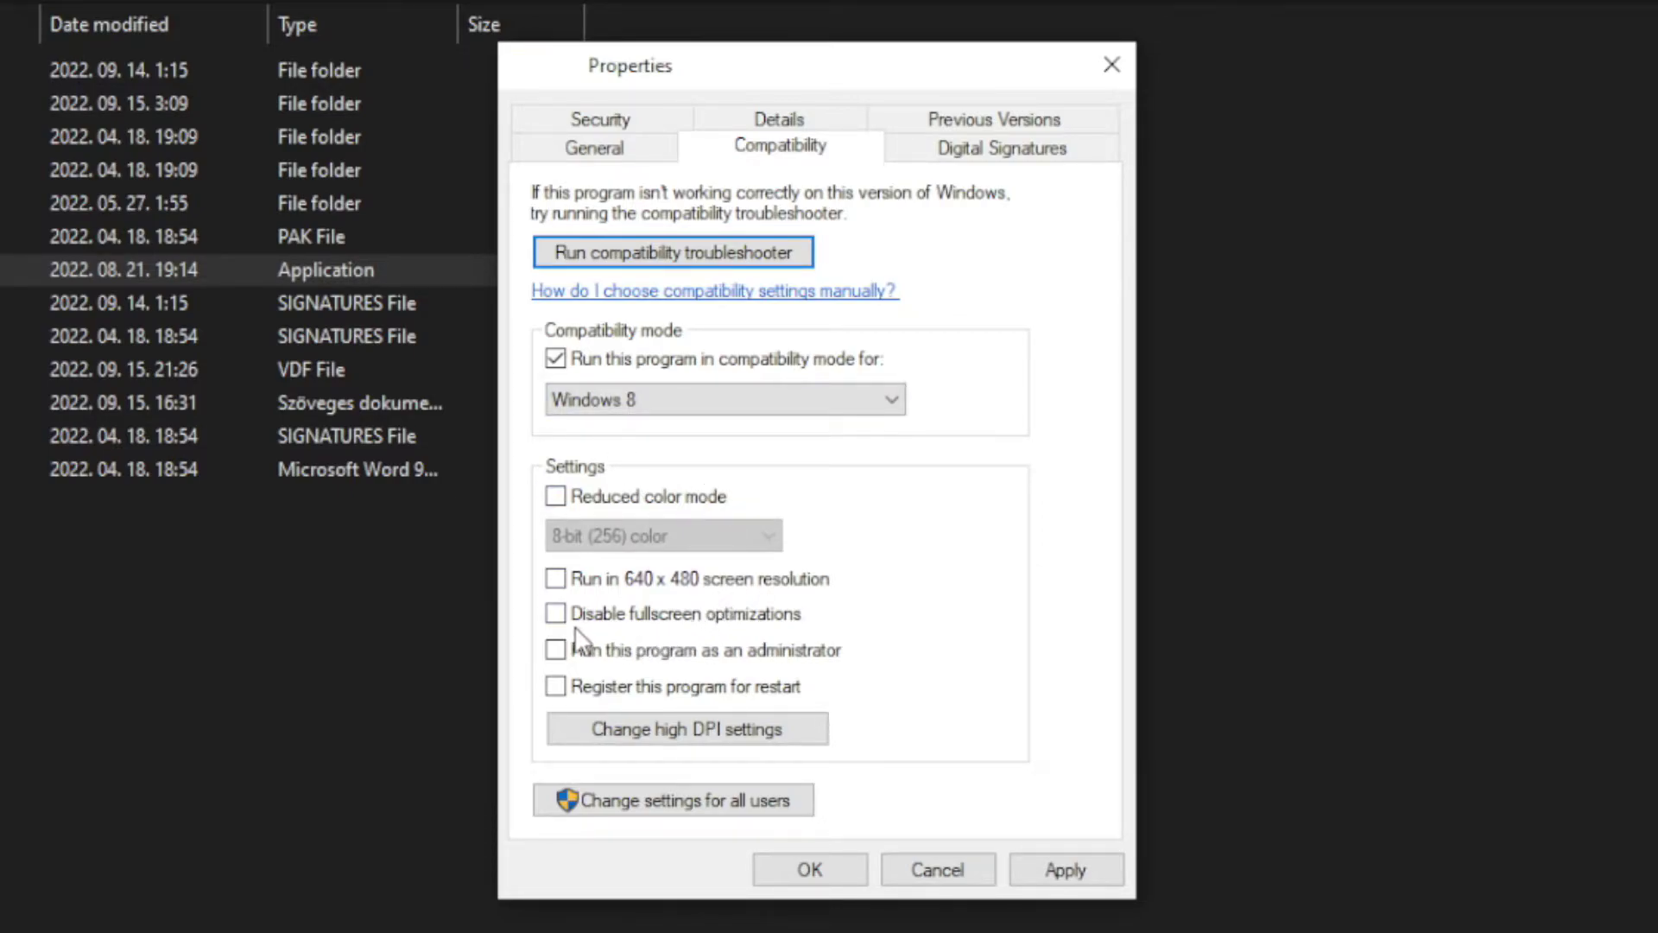
- Disable fullscreen optimizations and run the program as an administrator, applying the executable's compatibility settings
{"action": "left_click", "coordinate": [672, 622]}
{"action": "left_click", "coordinate": [799, 656]}
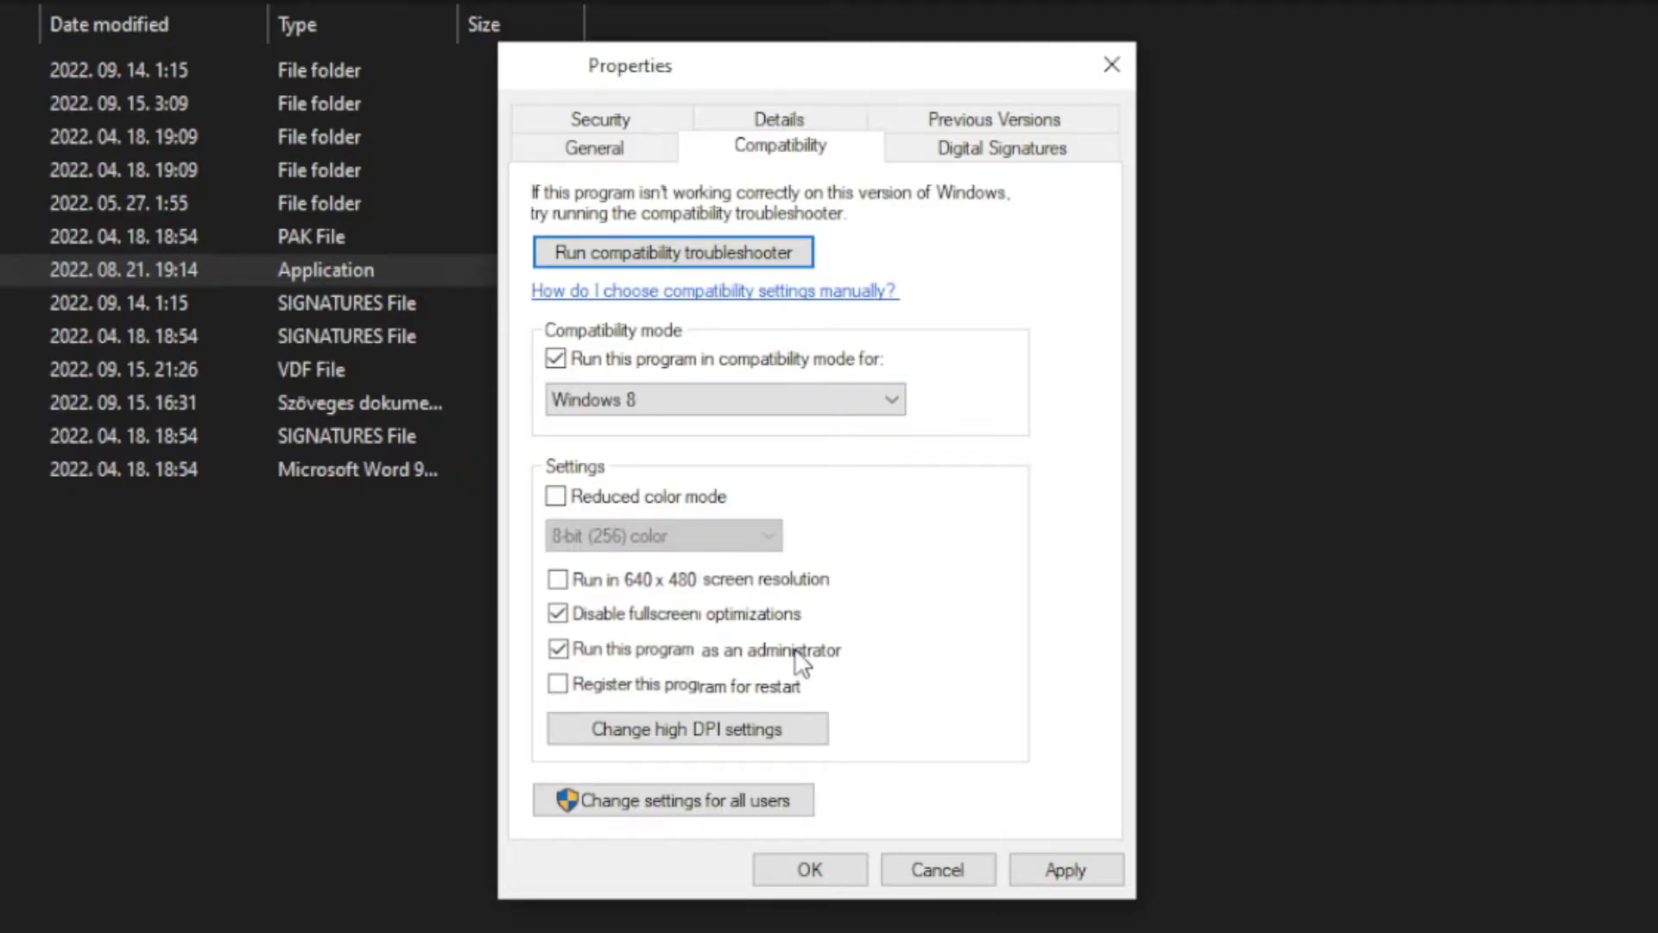
{"action": "left_click", "coordinate": [1071, 871]}
{"action": "left_click", "coordinate": [808, 870]}
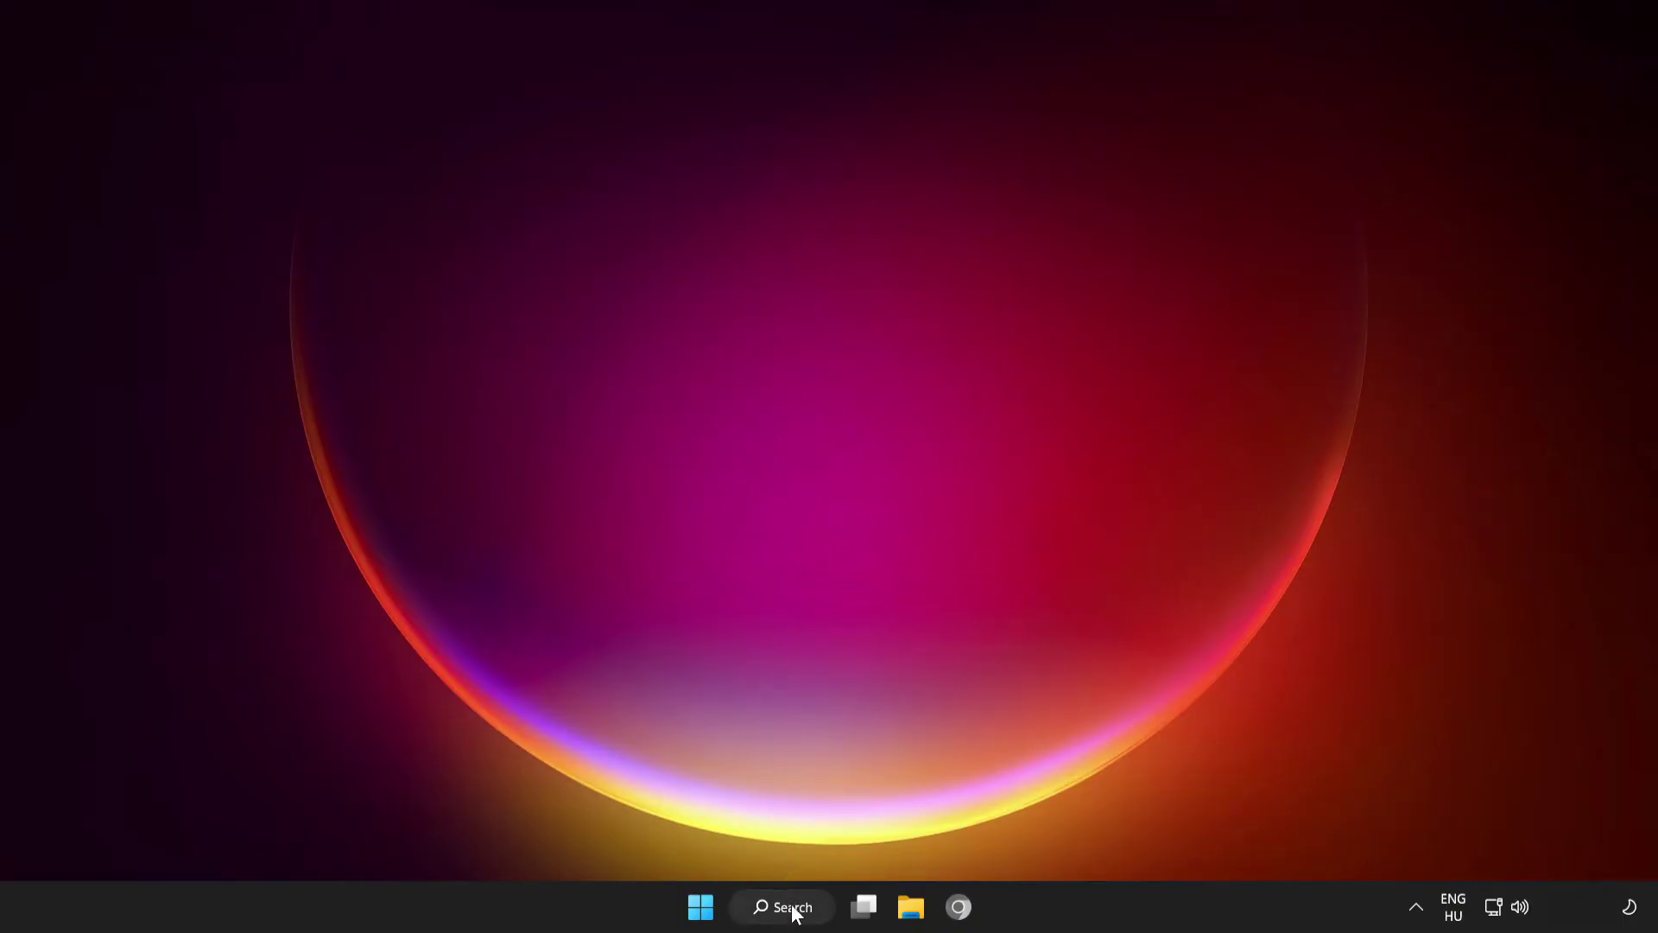
- Search Windows for "update", run a check for updates in Windows Update and close Settings
{"action": "left_click", "coordinate": [775, 901]}
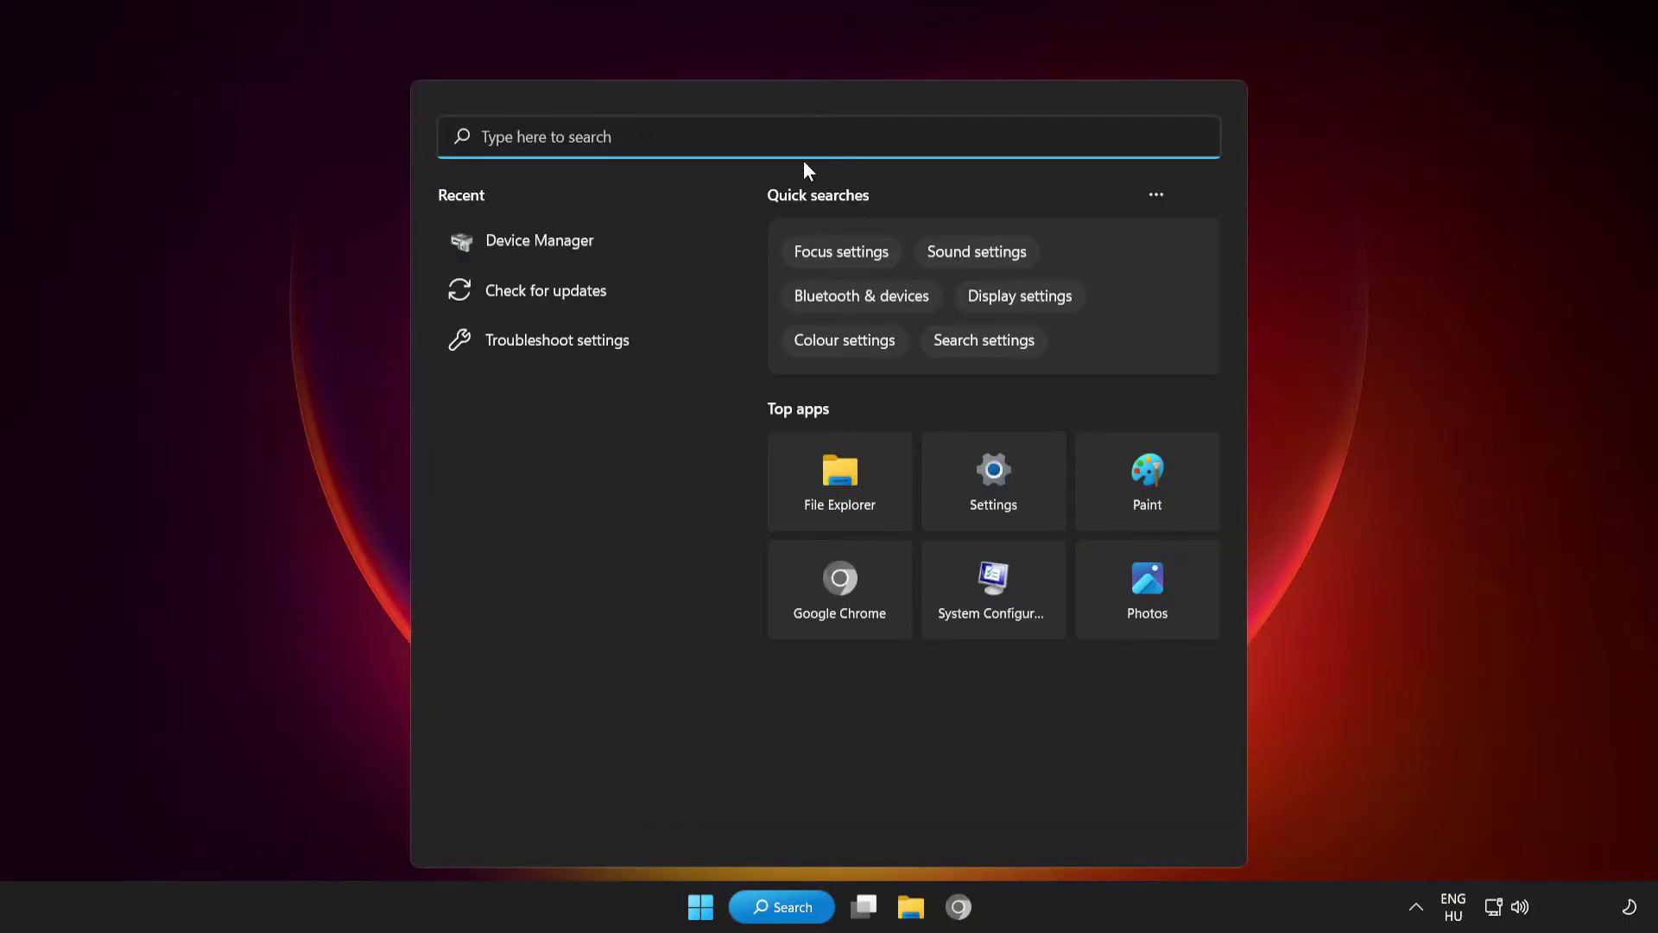
{"action": "type", "text": "update"}
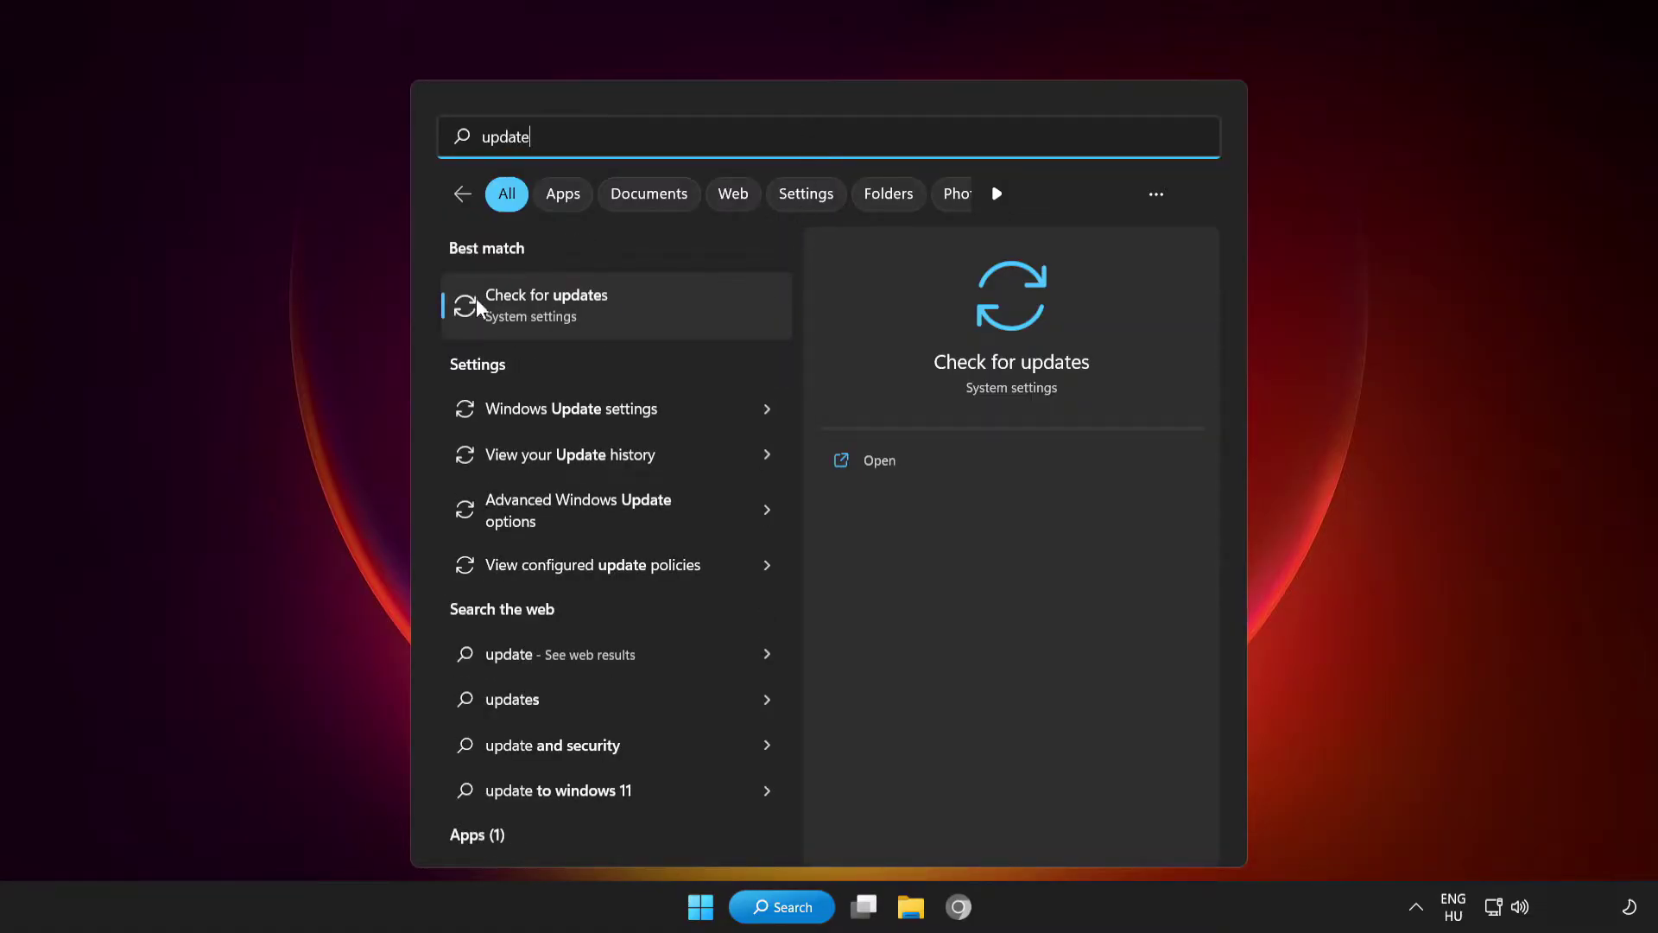
{"action": "left_click", "coordinate": [654, 304]}
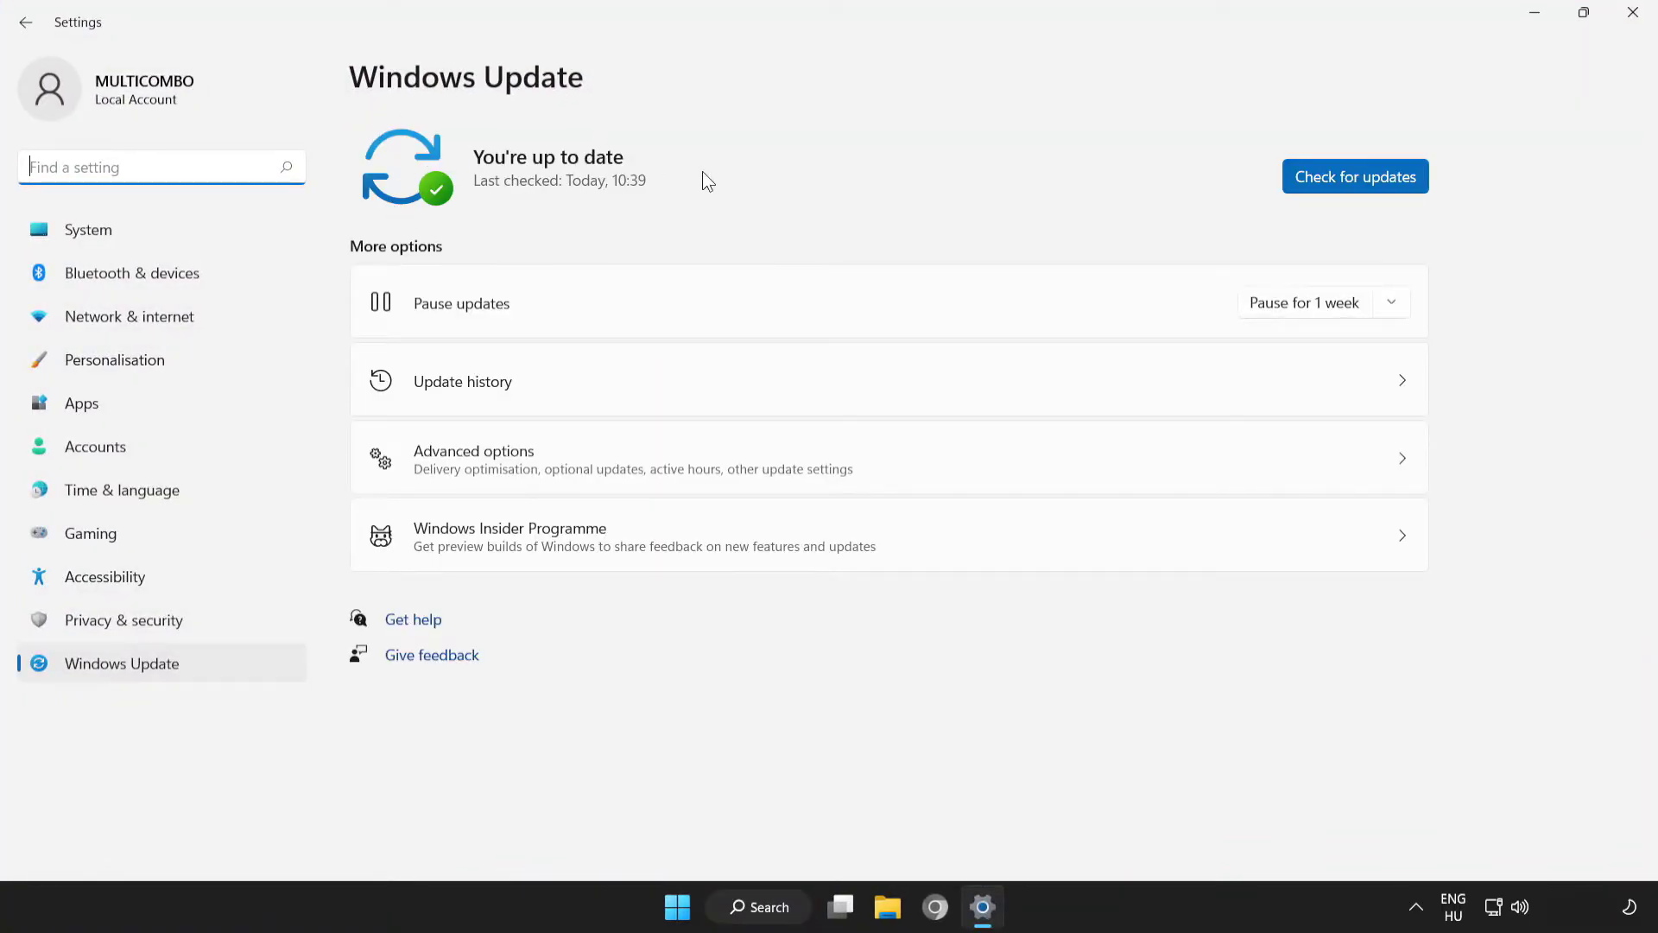
{"action": "left_click", "coordinate": [1360, 179]}
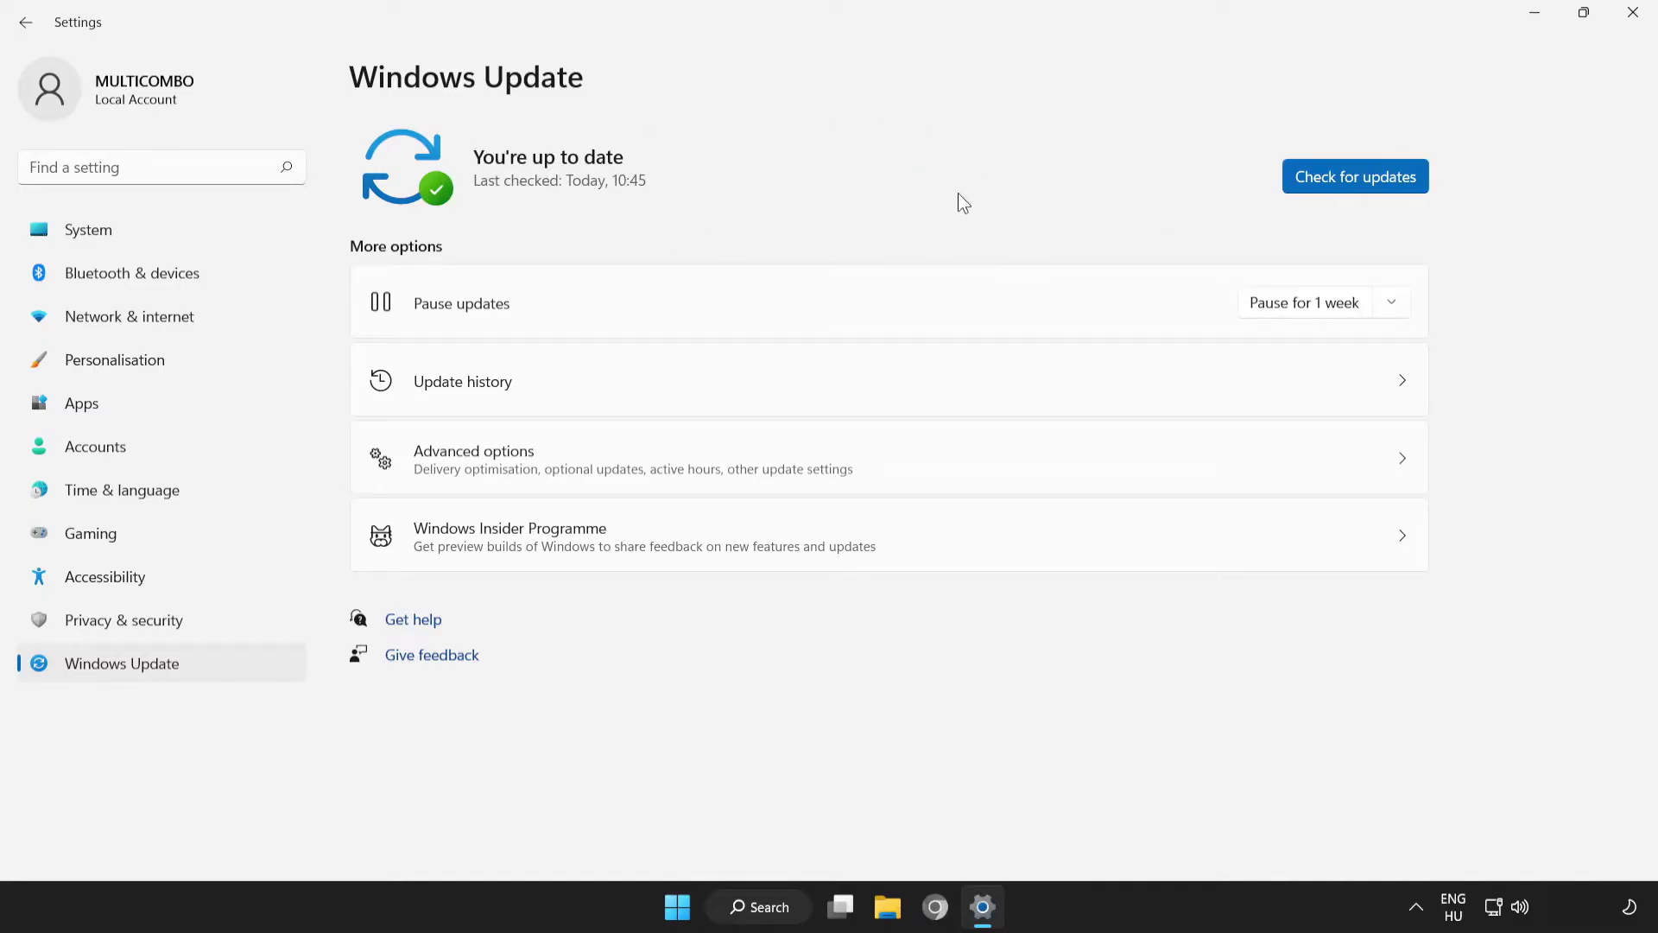
{"action": "left_click", "coordinate": [1633, 14]}
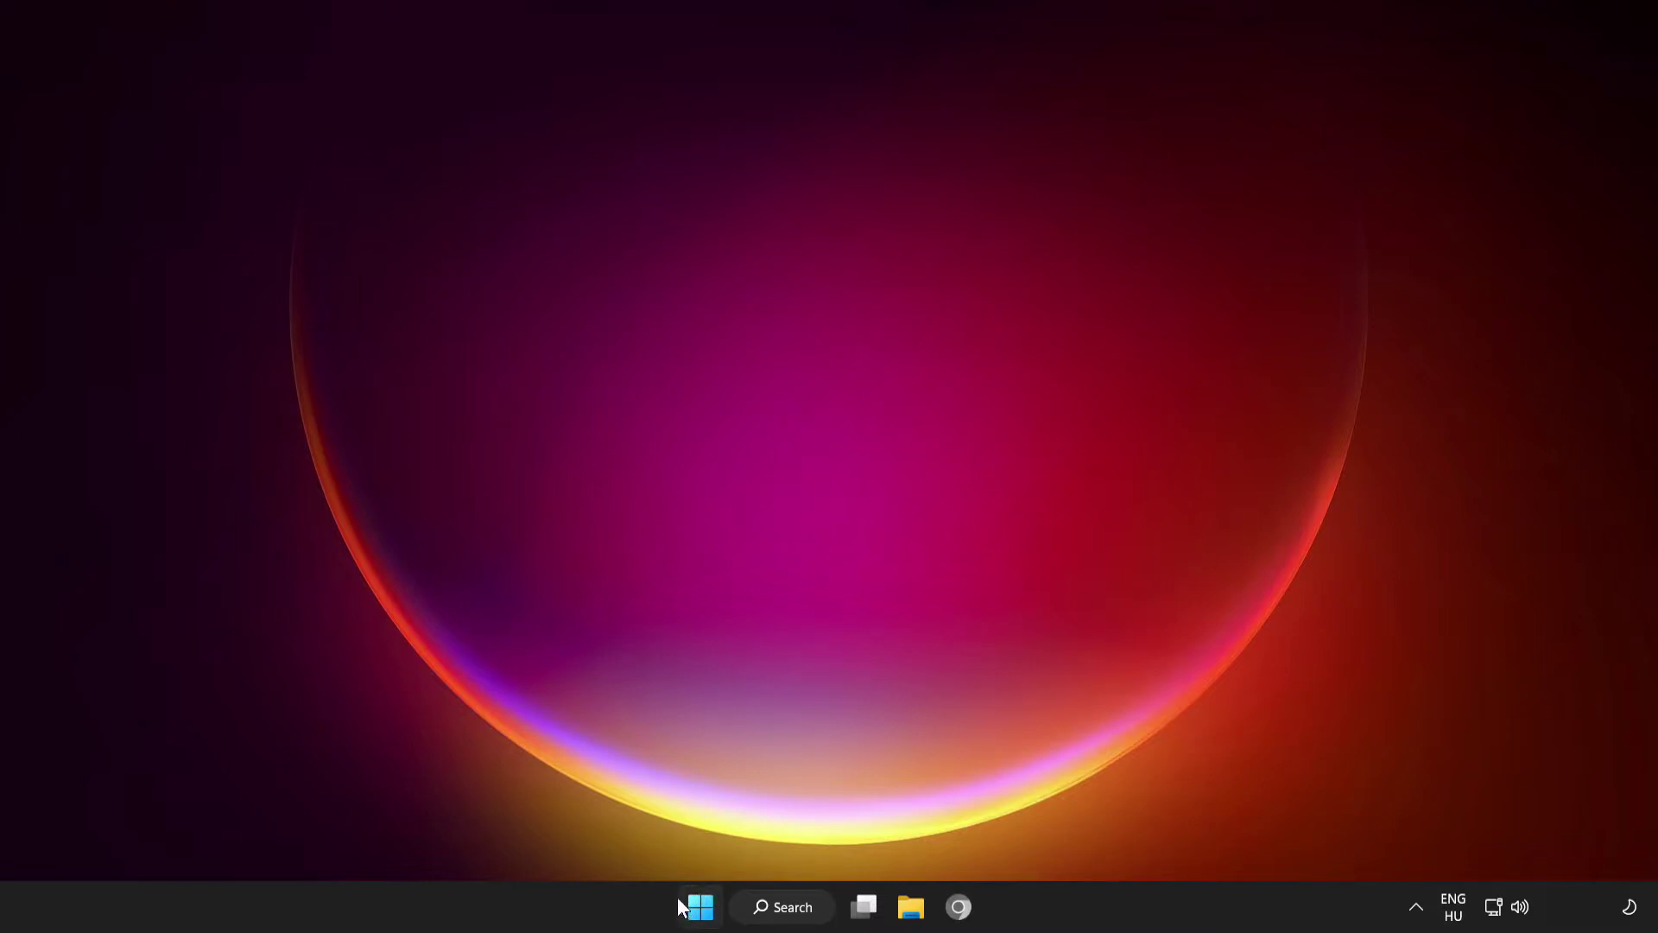
- Open Task Manager's list of startup apps and disable Cortana
{"action": "right_click", "coordinate": [702, 907]}
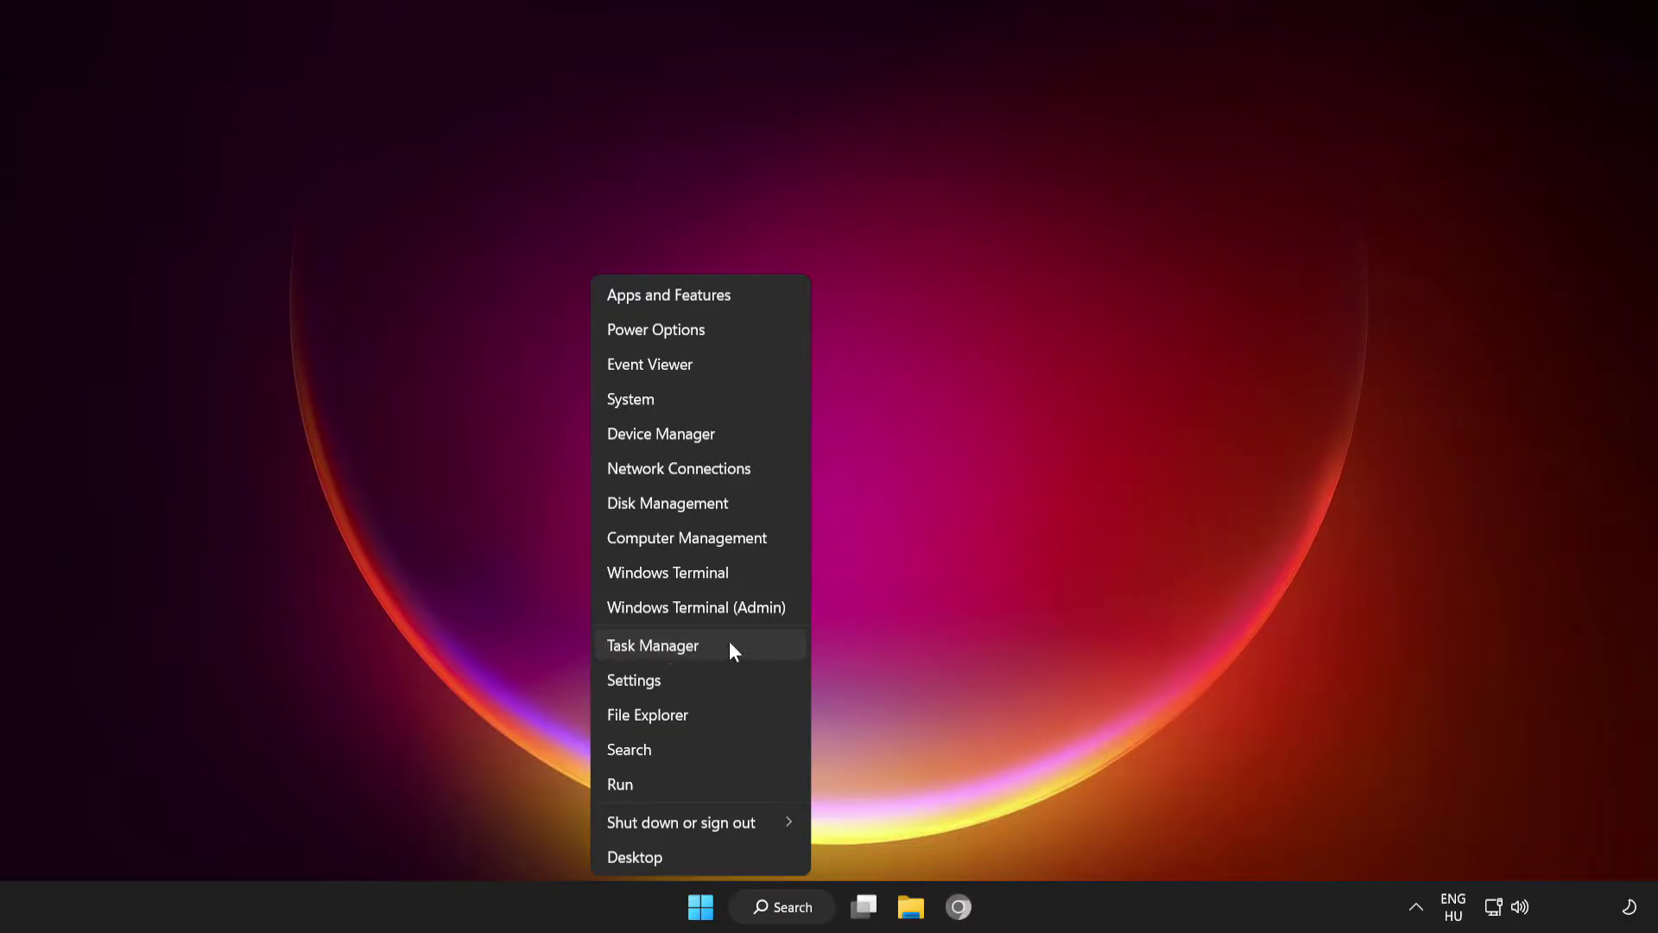
{"action": "left_click", "coordinate": [757, 653]}
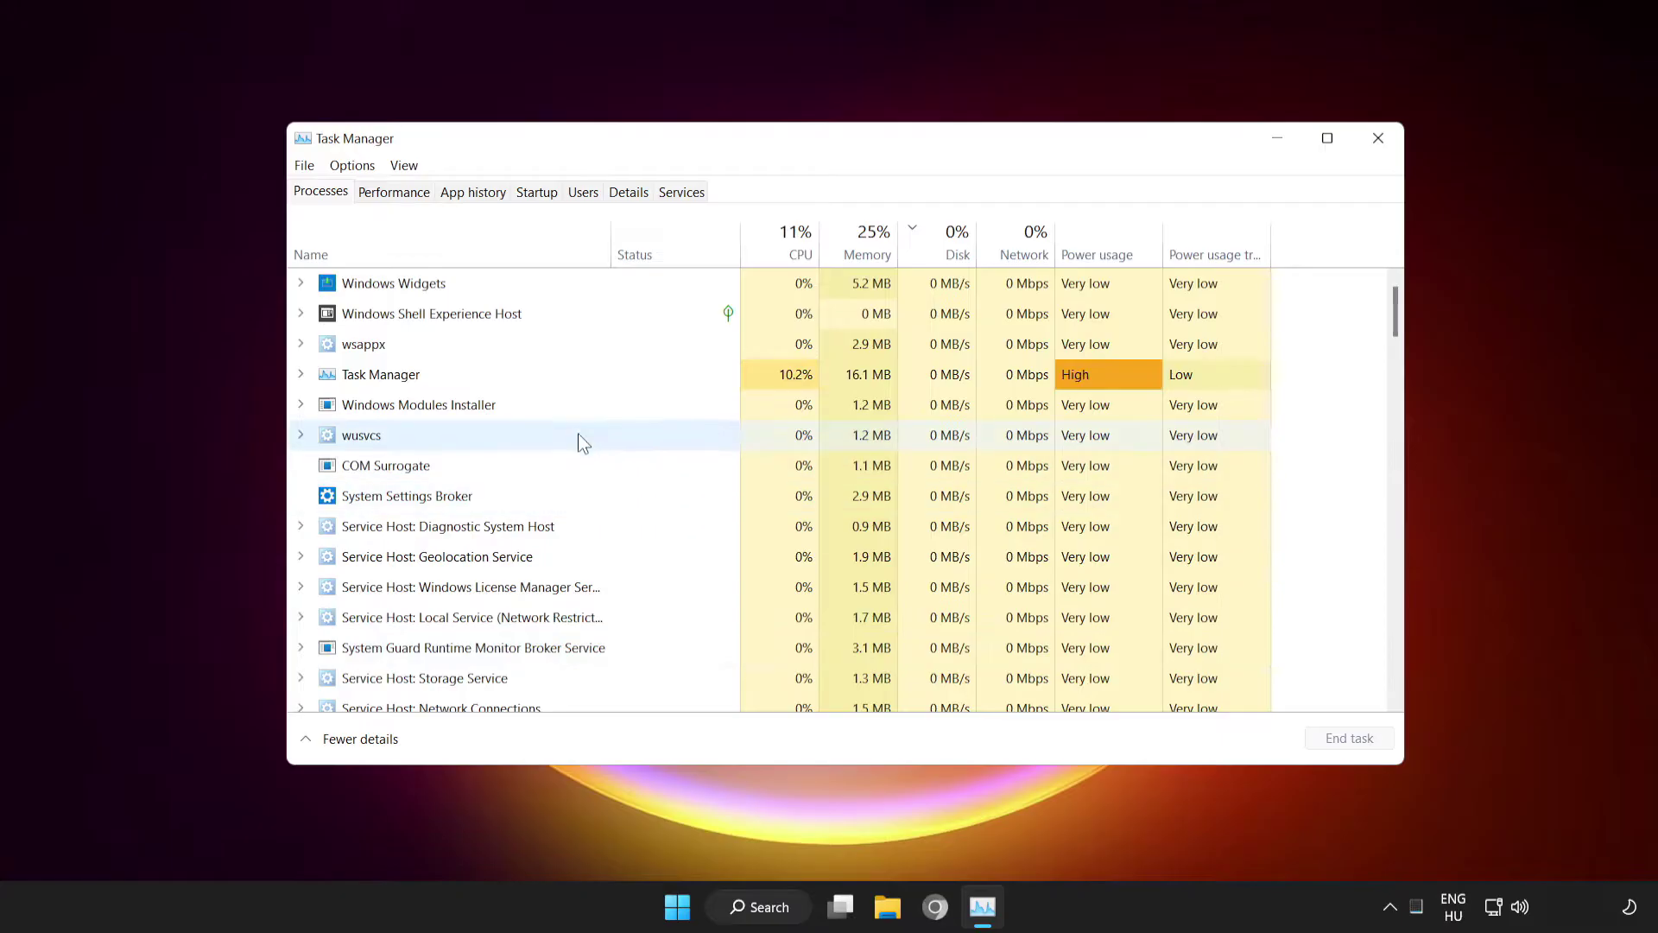
{"action": "left_click", "coordinate": [535, 193]}
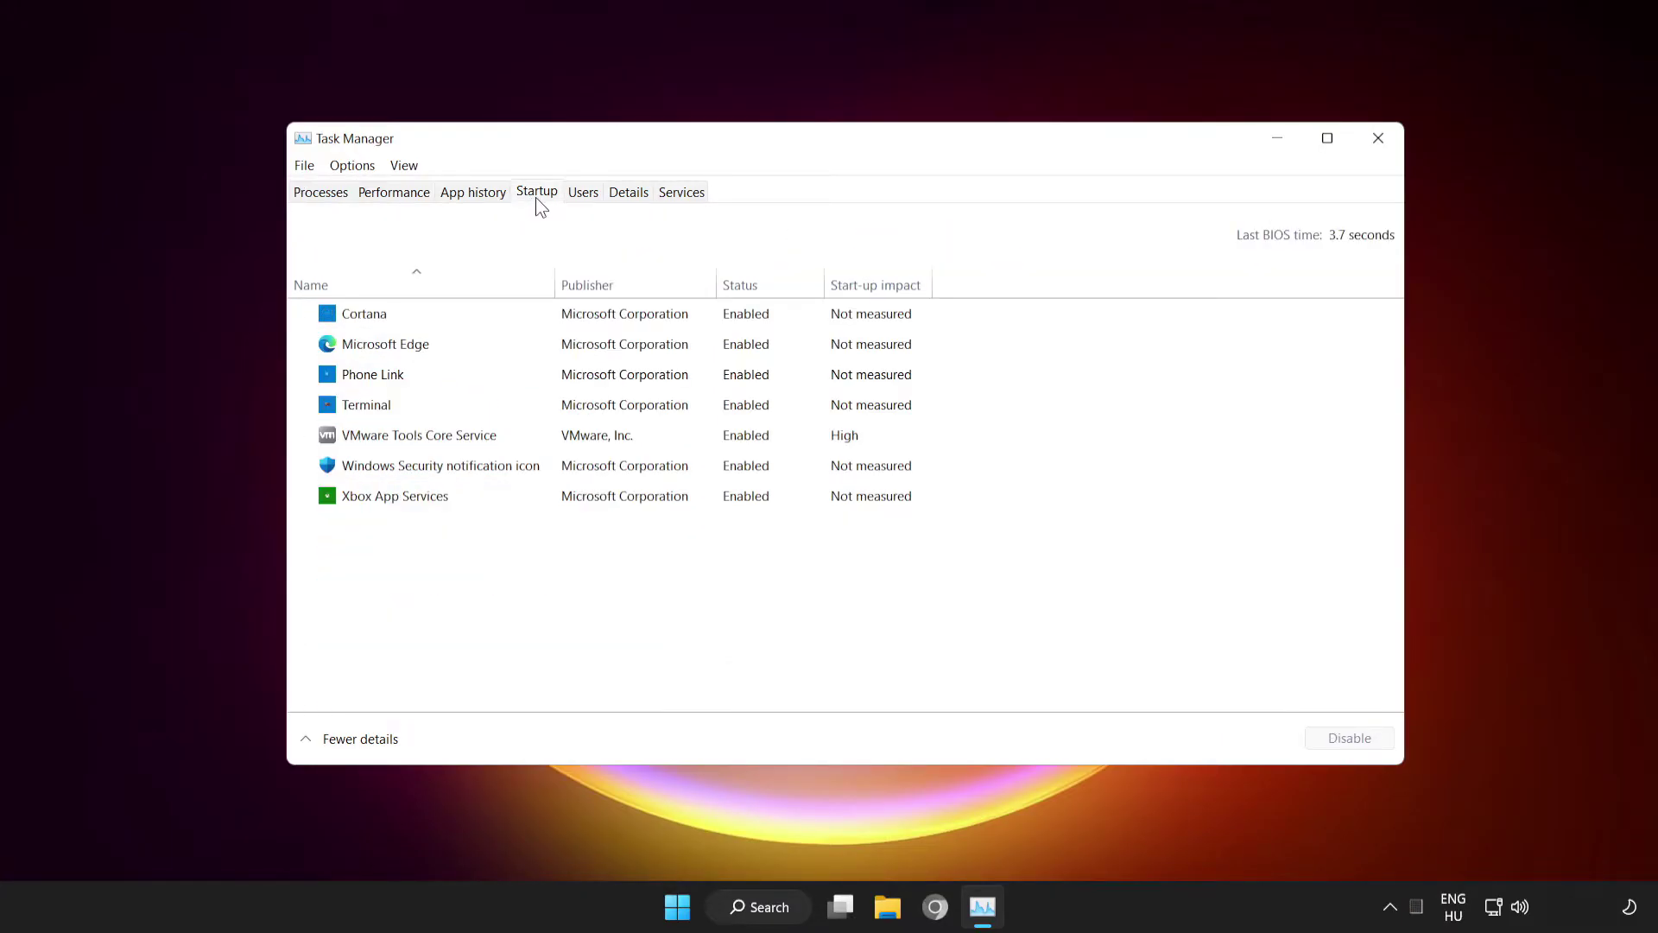
{"action": "left_click", "coordinate": [523, 314]}
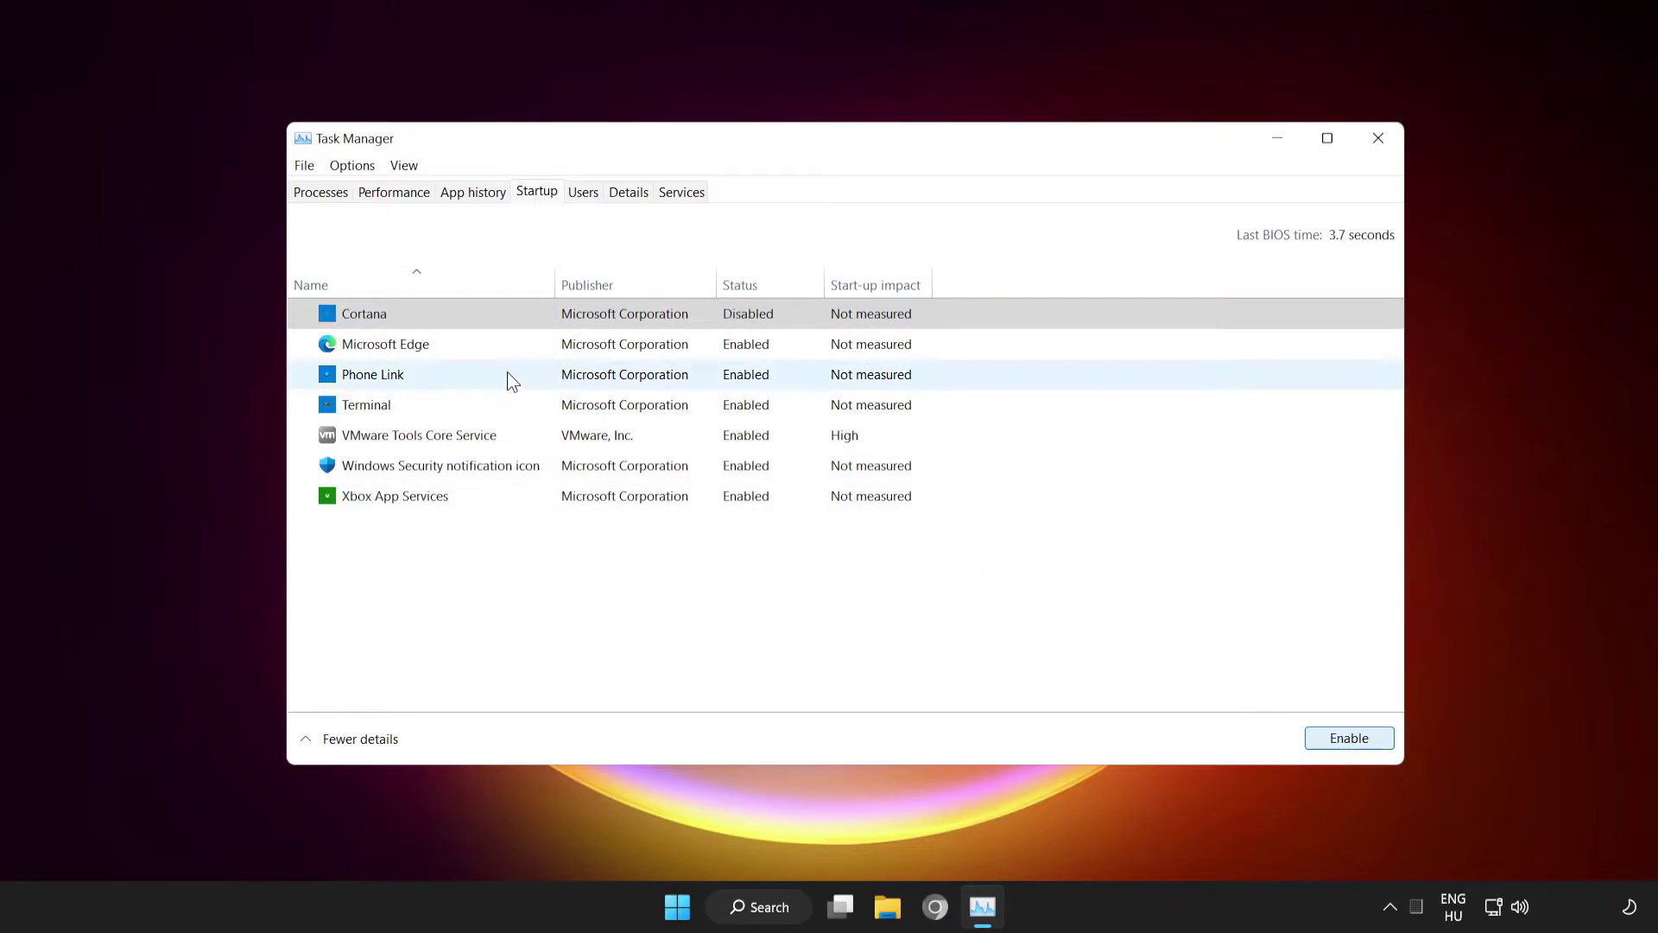
- Disable Microsoft Edge, Phone Link and Terminal as startup apps and close Task Manager
{"action": "left_click", "coordinate": [486, 343]}
{"action": "left_click", "coordinate": [1355, 741]}
{"action": "left_click", "coordinate": [475, 382]}
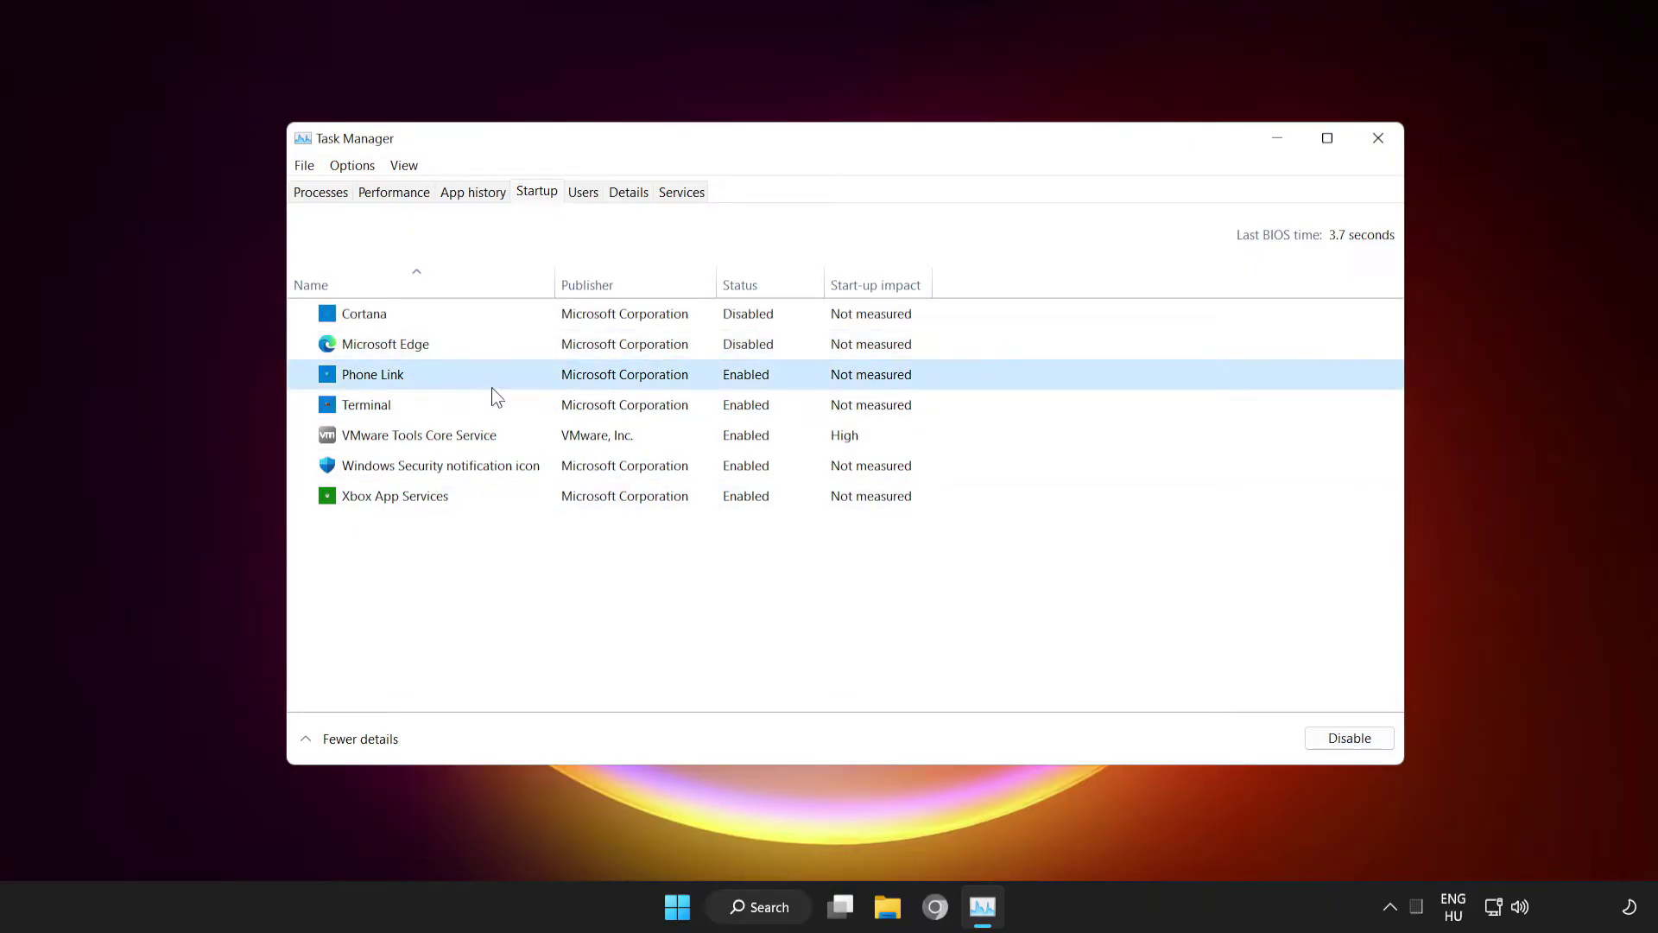
{"action": "left_click", "coordinate": [1341, 736]}
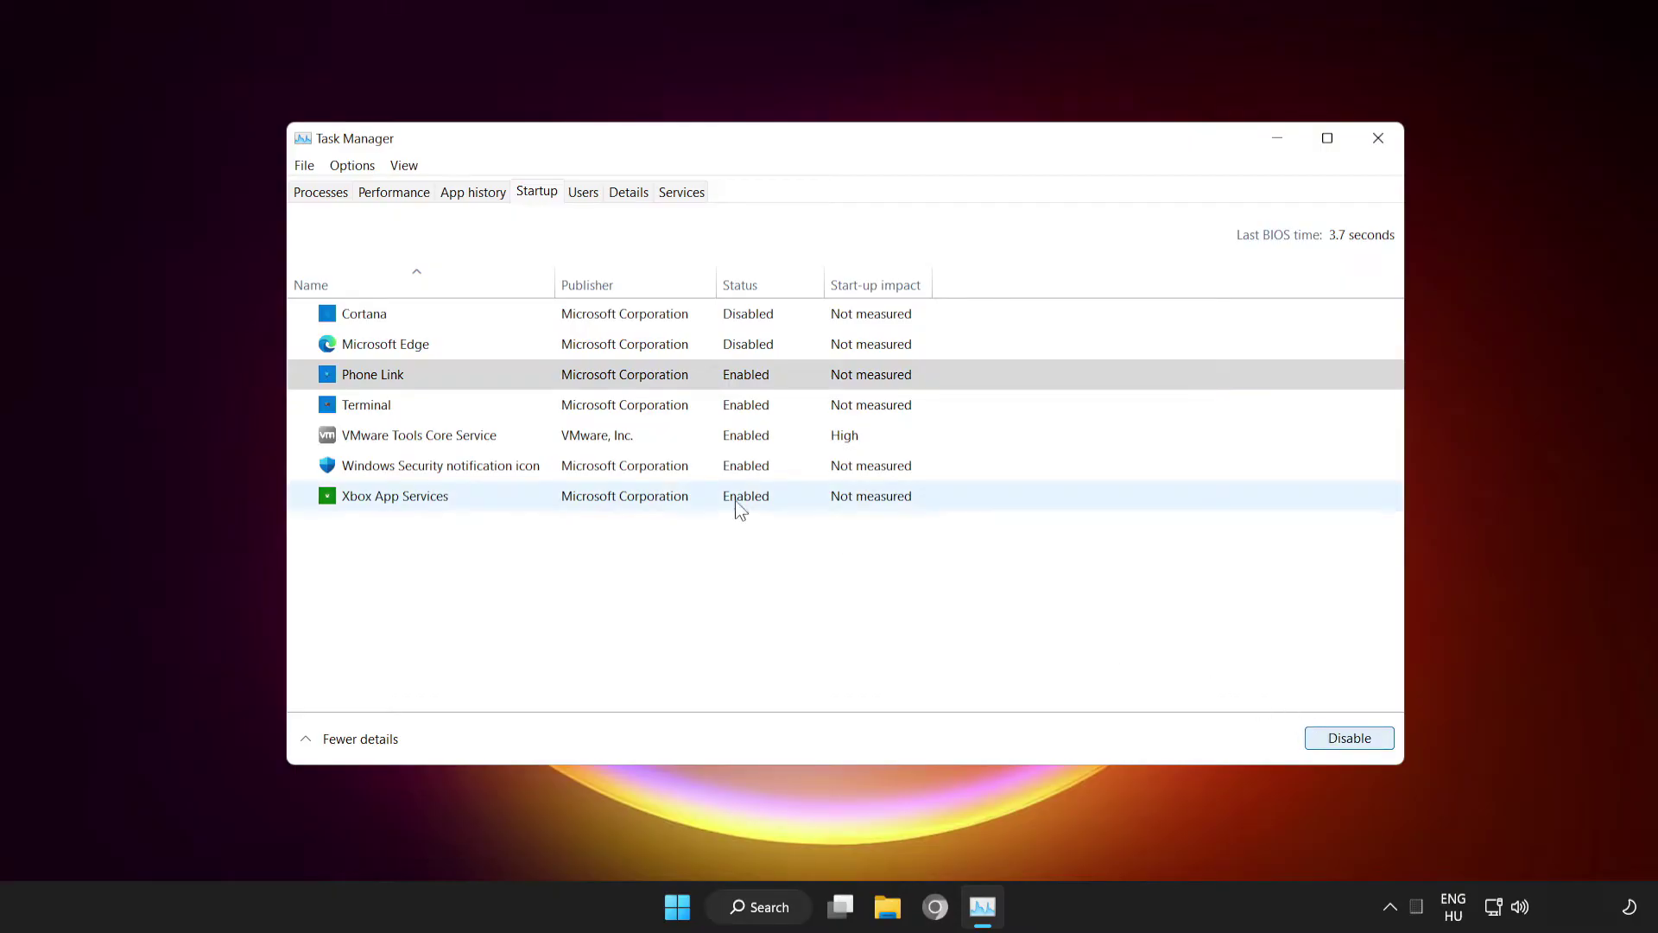
{"action": "left_click", "coordinate": [494, 411]}
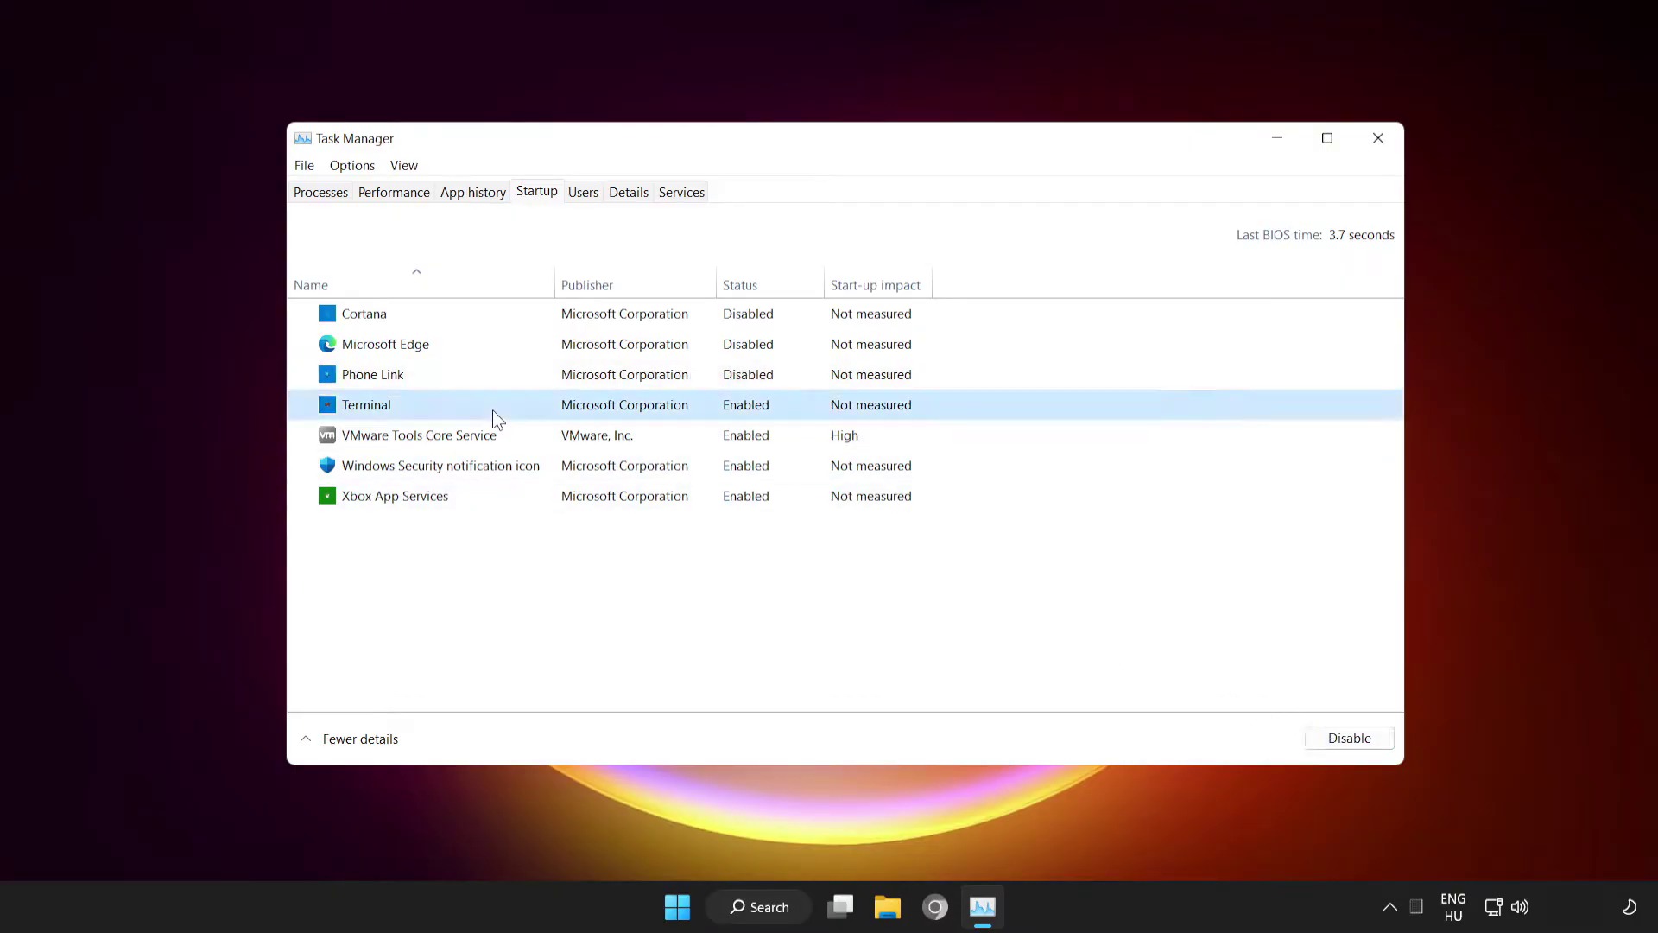
{"action": "left_click", "coordinate": [1357, 736]}
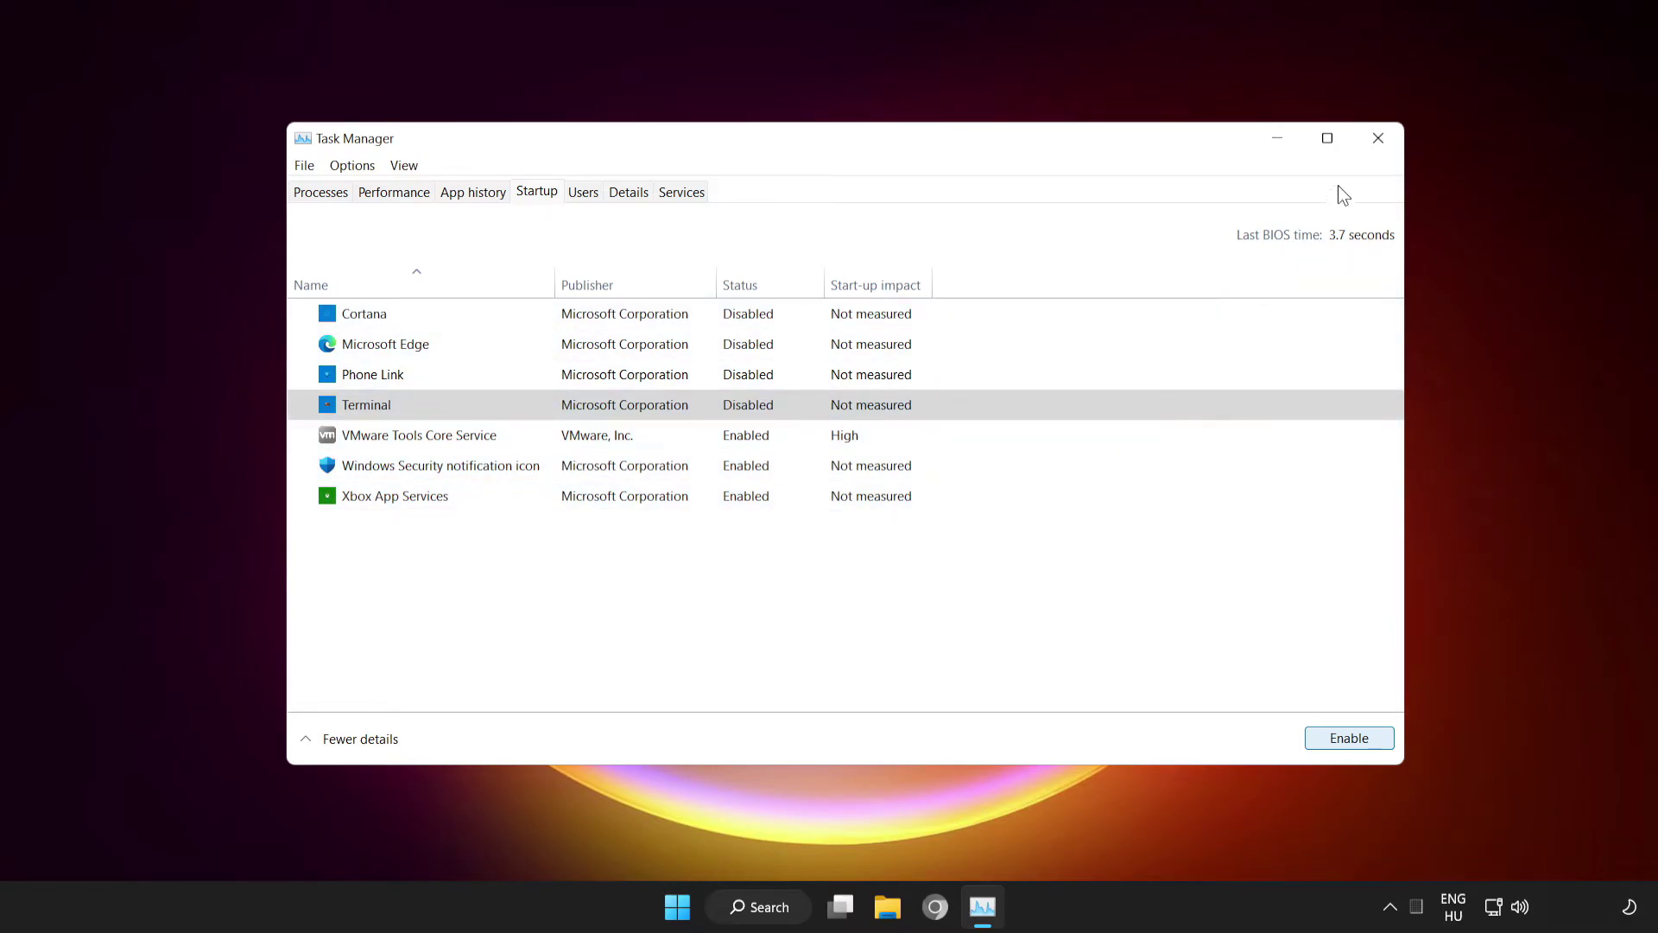
{"action": "left_click", "coordinate": [1377, 143]}
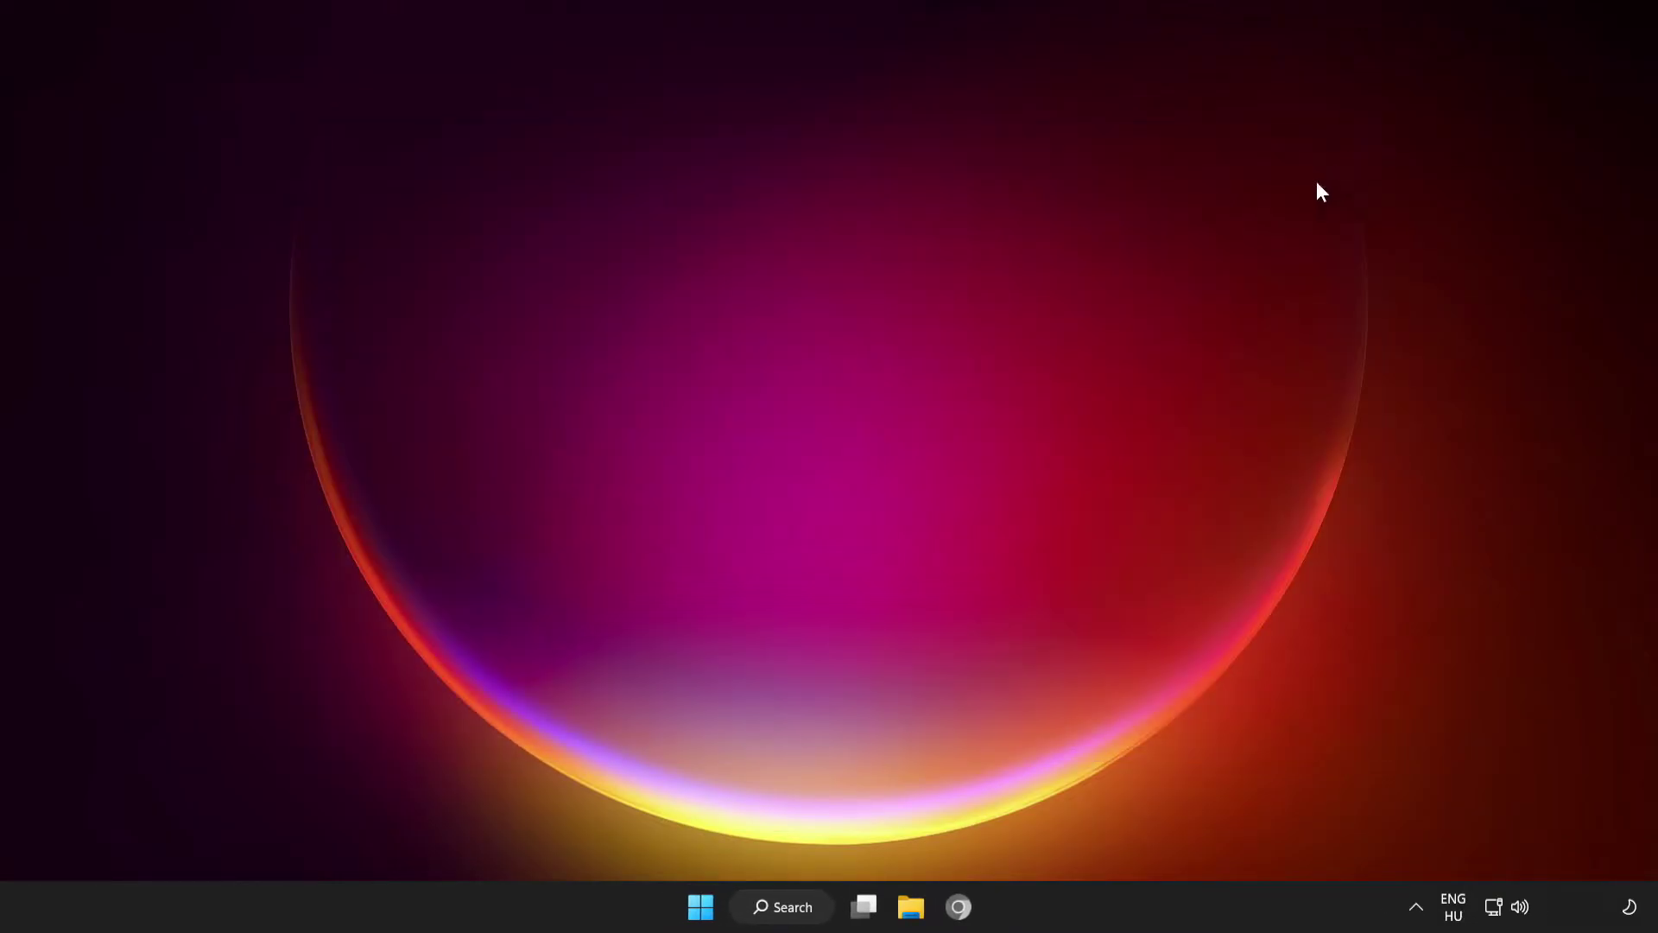
- Open the computer's power options
{"action": "left_click", "coordinate": [702, 907]}
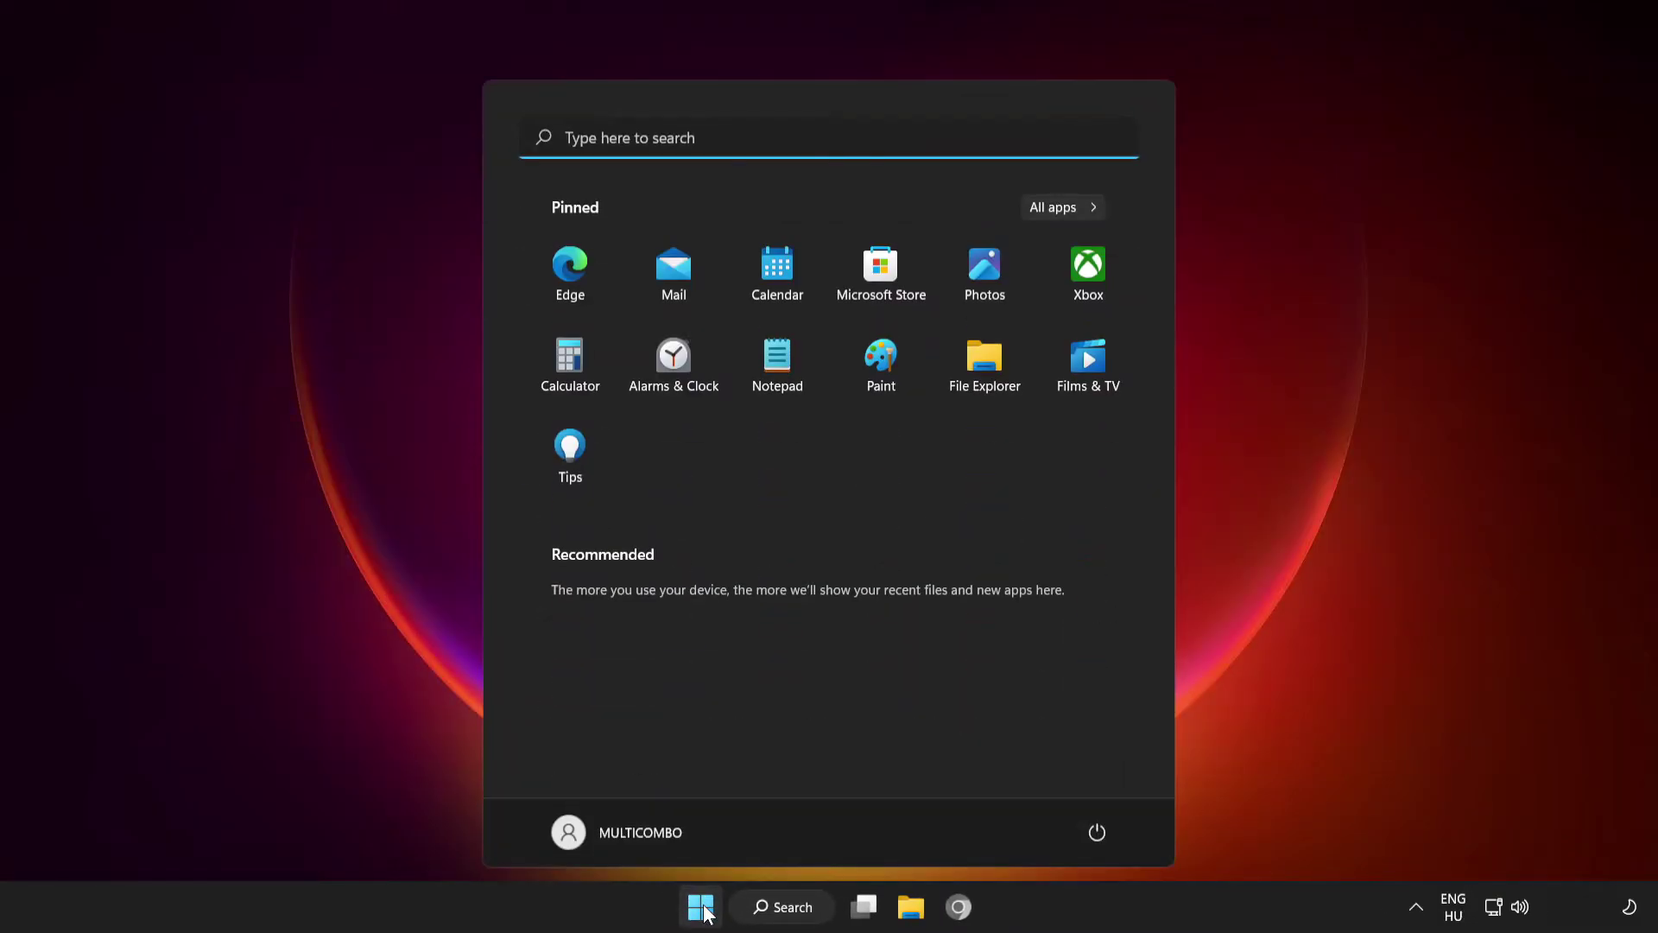
{"action": "left_click", "coordinate": [1093, 835]}
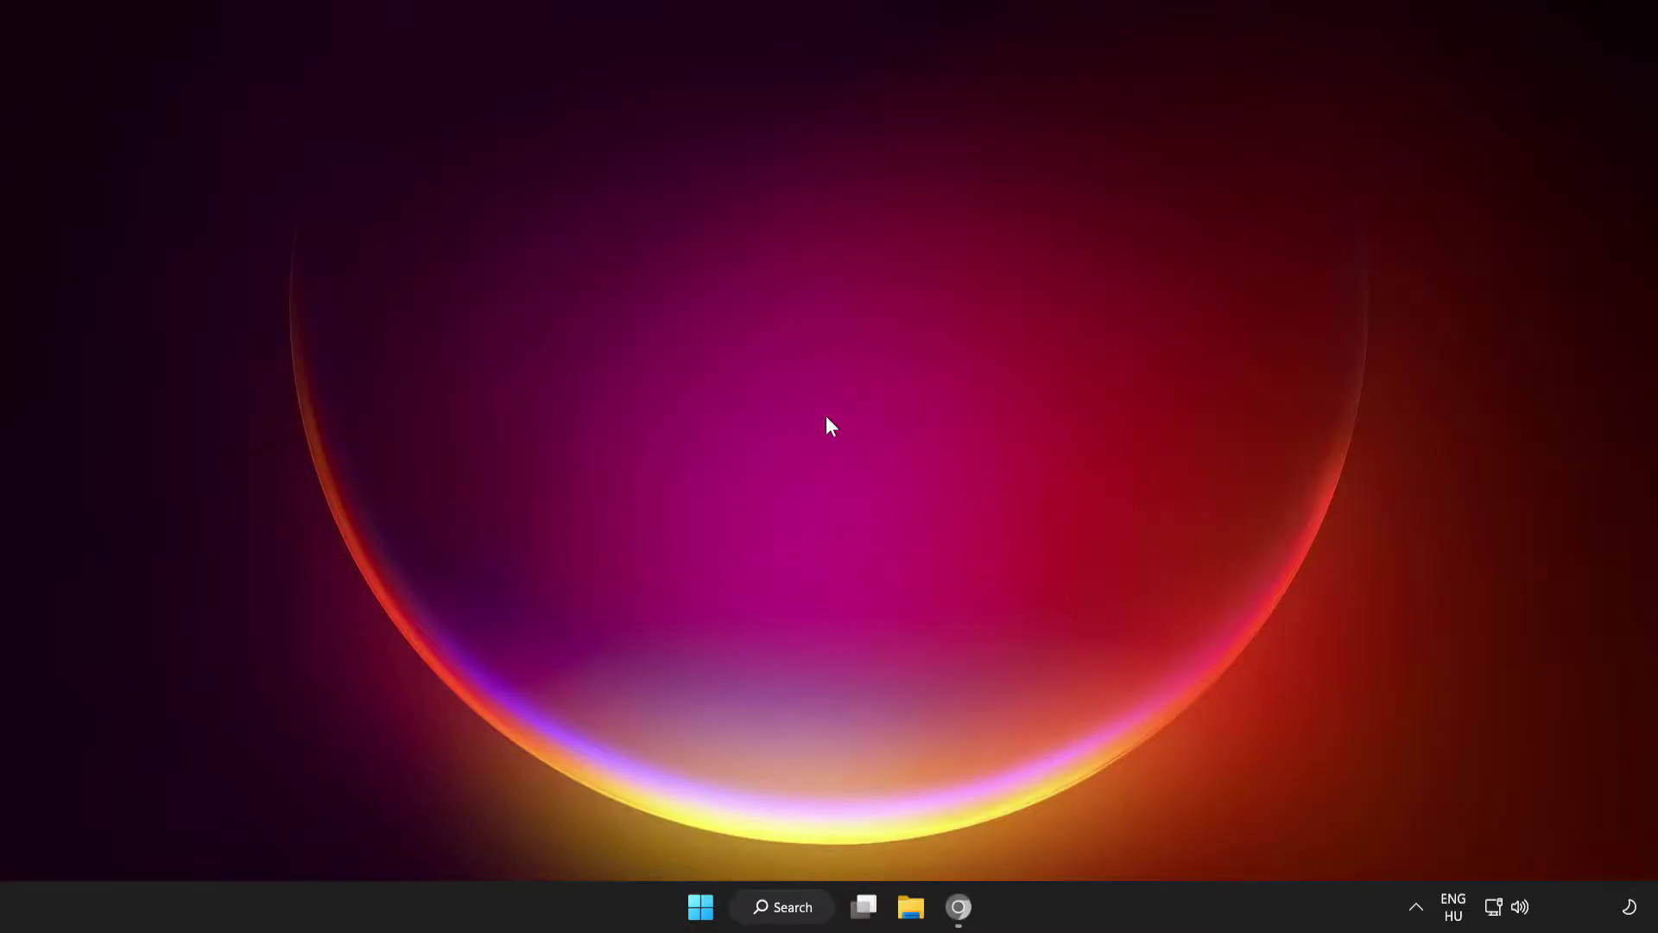
- Switch to Chrome and download the DirectX End-User Runtime Web Installer from the Microsoft Download Center page
{"action": "left_click", "coordinate": [958, 907]}
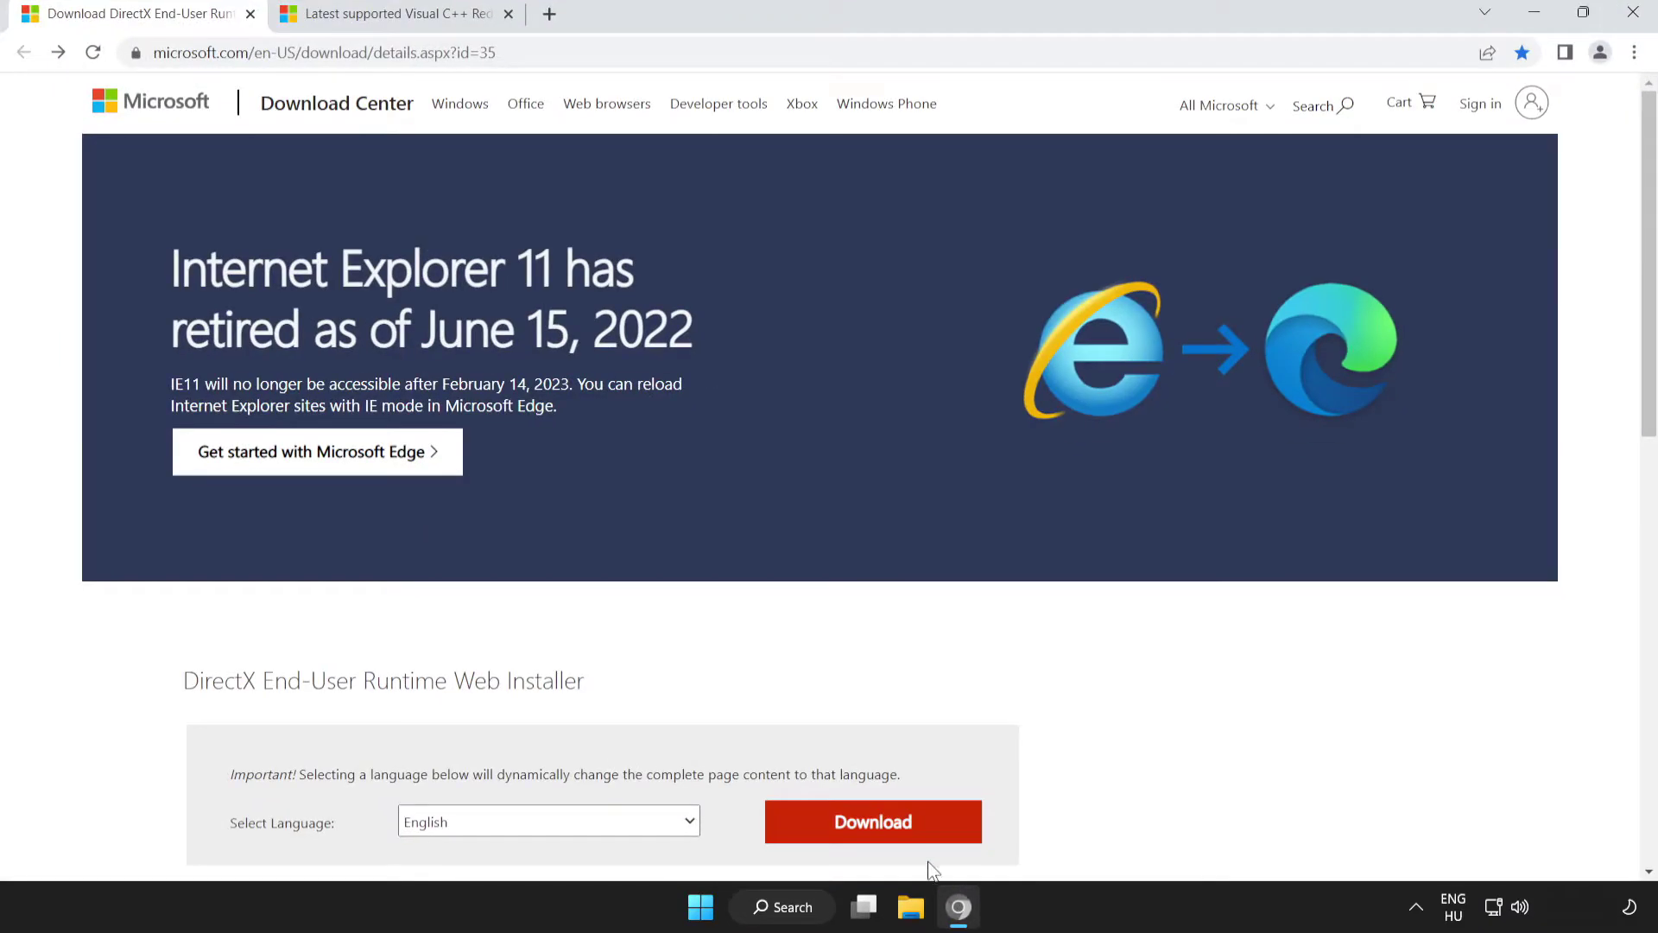
{"action": "left_click", "coordinate": [235, 54]}
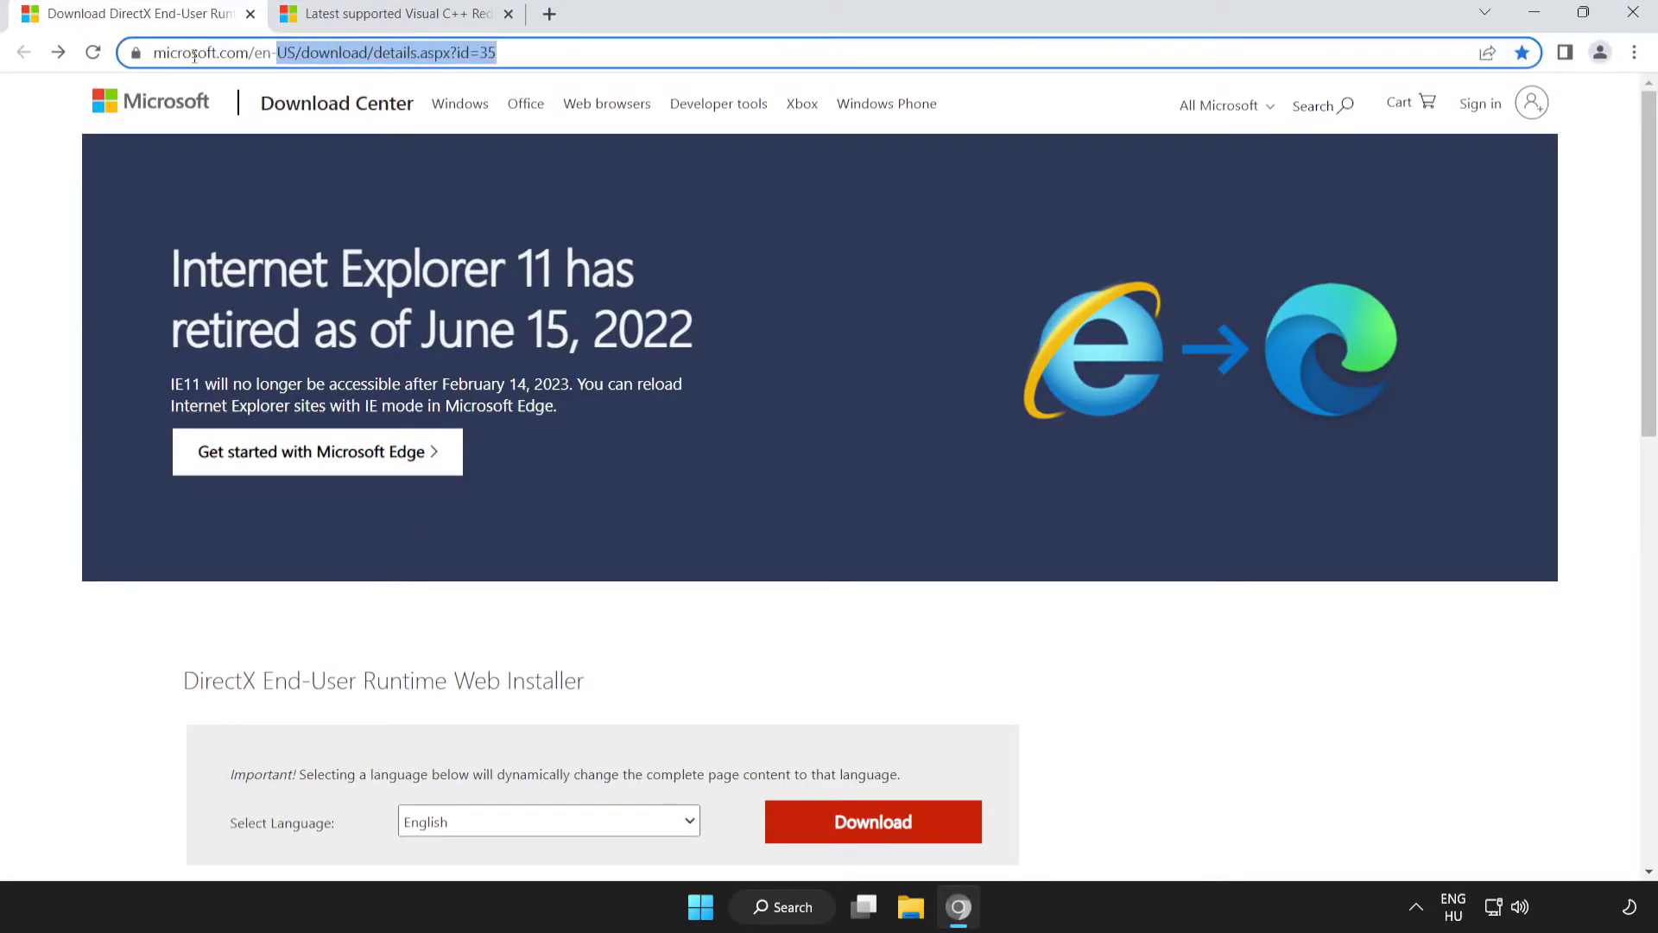
{"action": "left_click", "coordinate": [639, 52]}
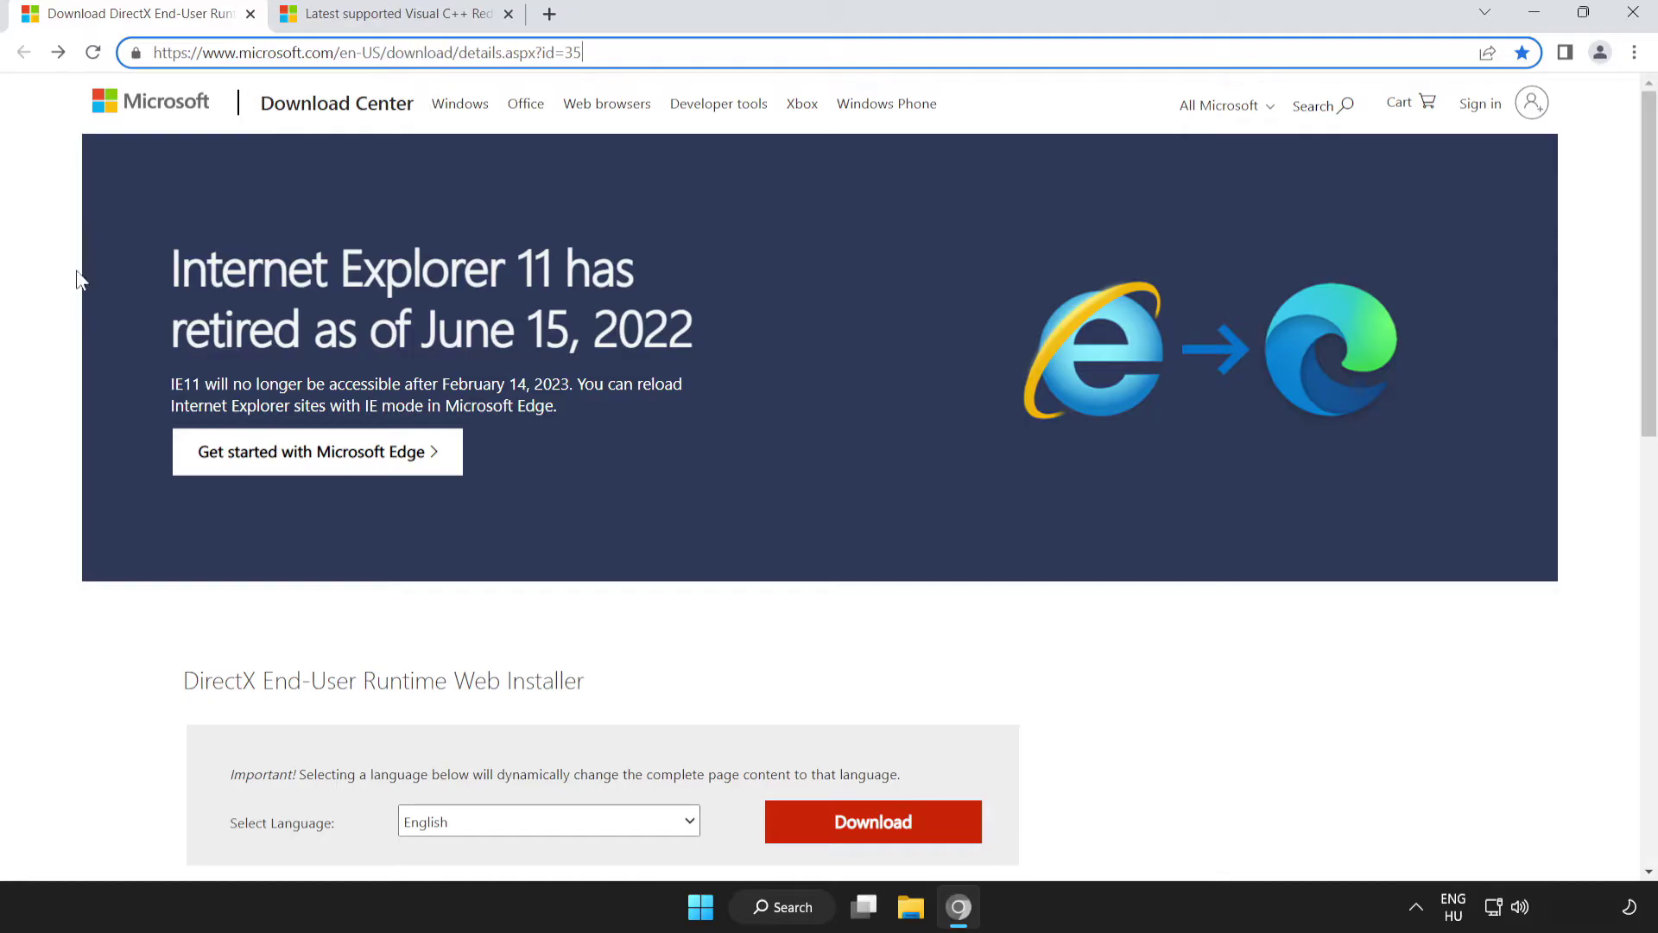
{"action": "left_click", "coordinate": [524, 271]}
{"action": "left_click_drag", "start_coordinate": [1649, 256], "coordinate": [1651, 389]}
{"action": "left_click_drag", "start_coordinate": [104, 373], "coordinate": [737, 381]}
{"action": "left_click", "coordinate": [701, 399]}
{"action": "left_click", "coordinate": [879, 523]}
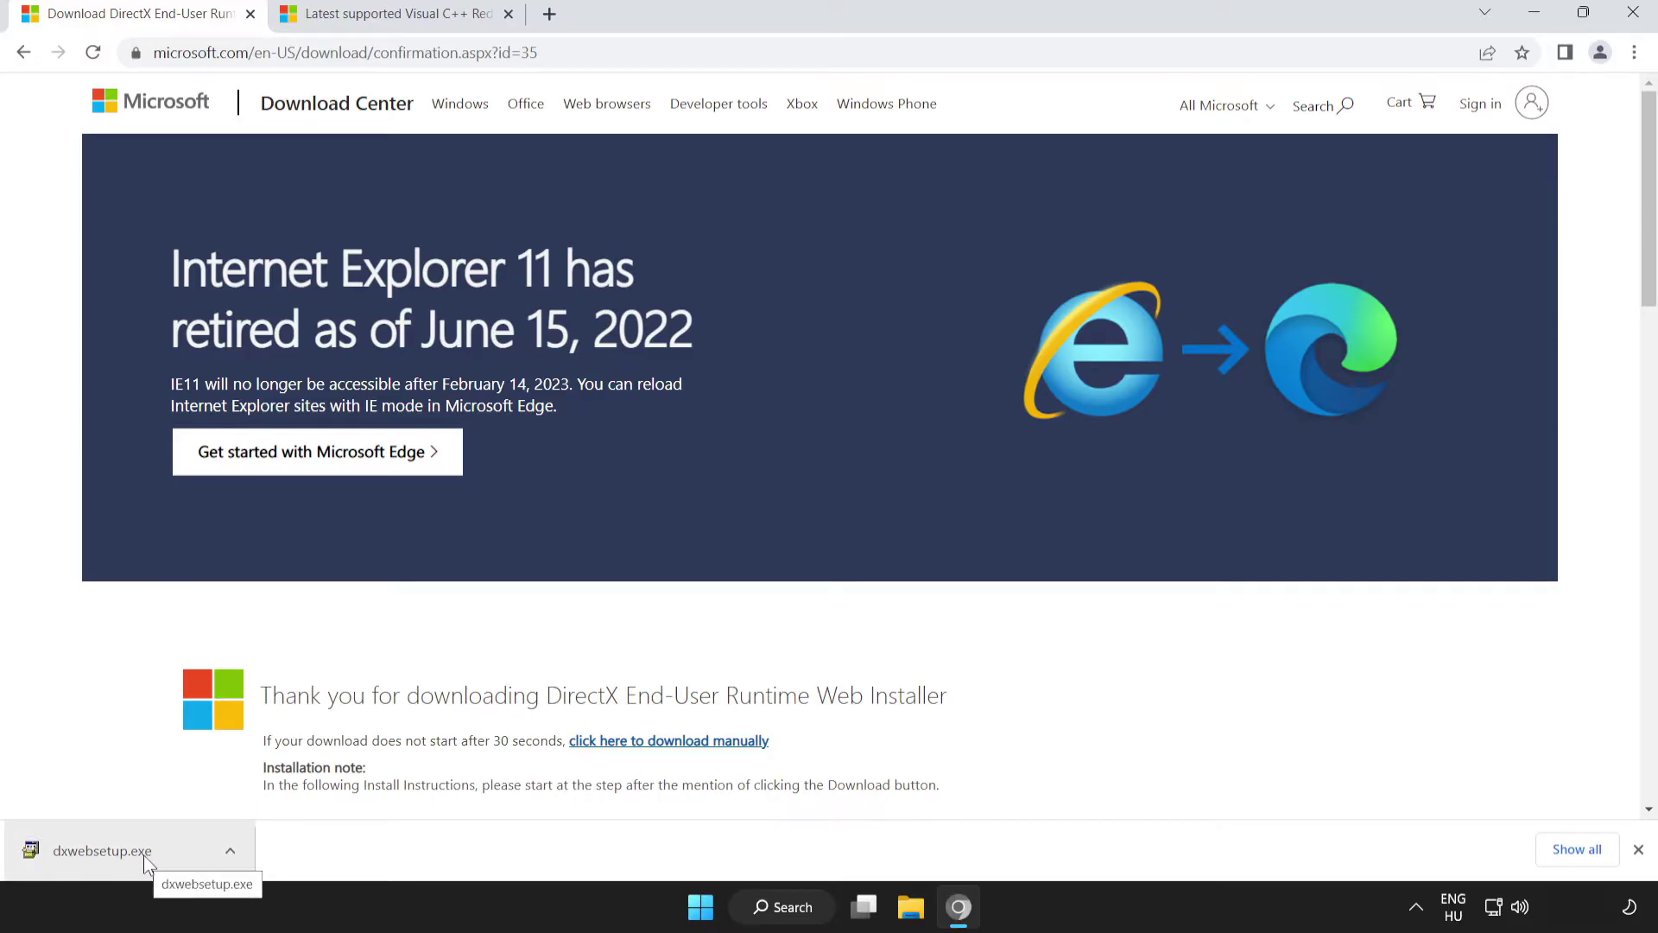
- Run the downloaded dxwebsetup.exe and accept the DirectX license agreement
{"action": "left_click", "coordinate": [143, 855]}
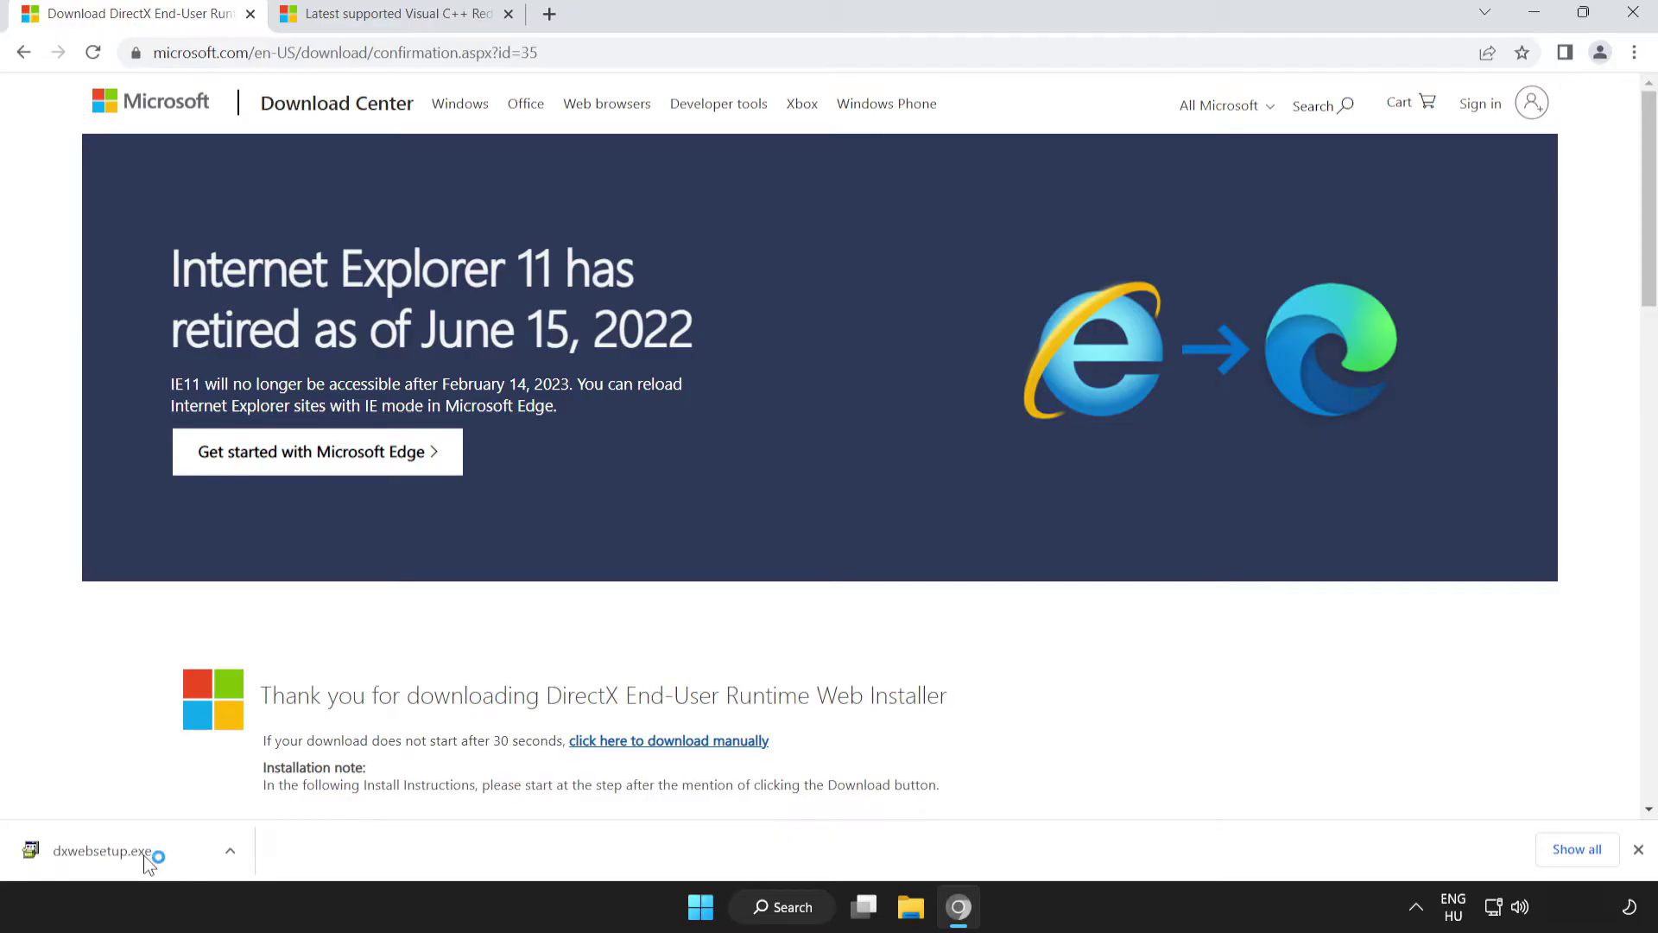
{"action": "left_click_drag", "start_coordinate": [416, 211], "coordinate": [755, 277]}
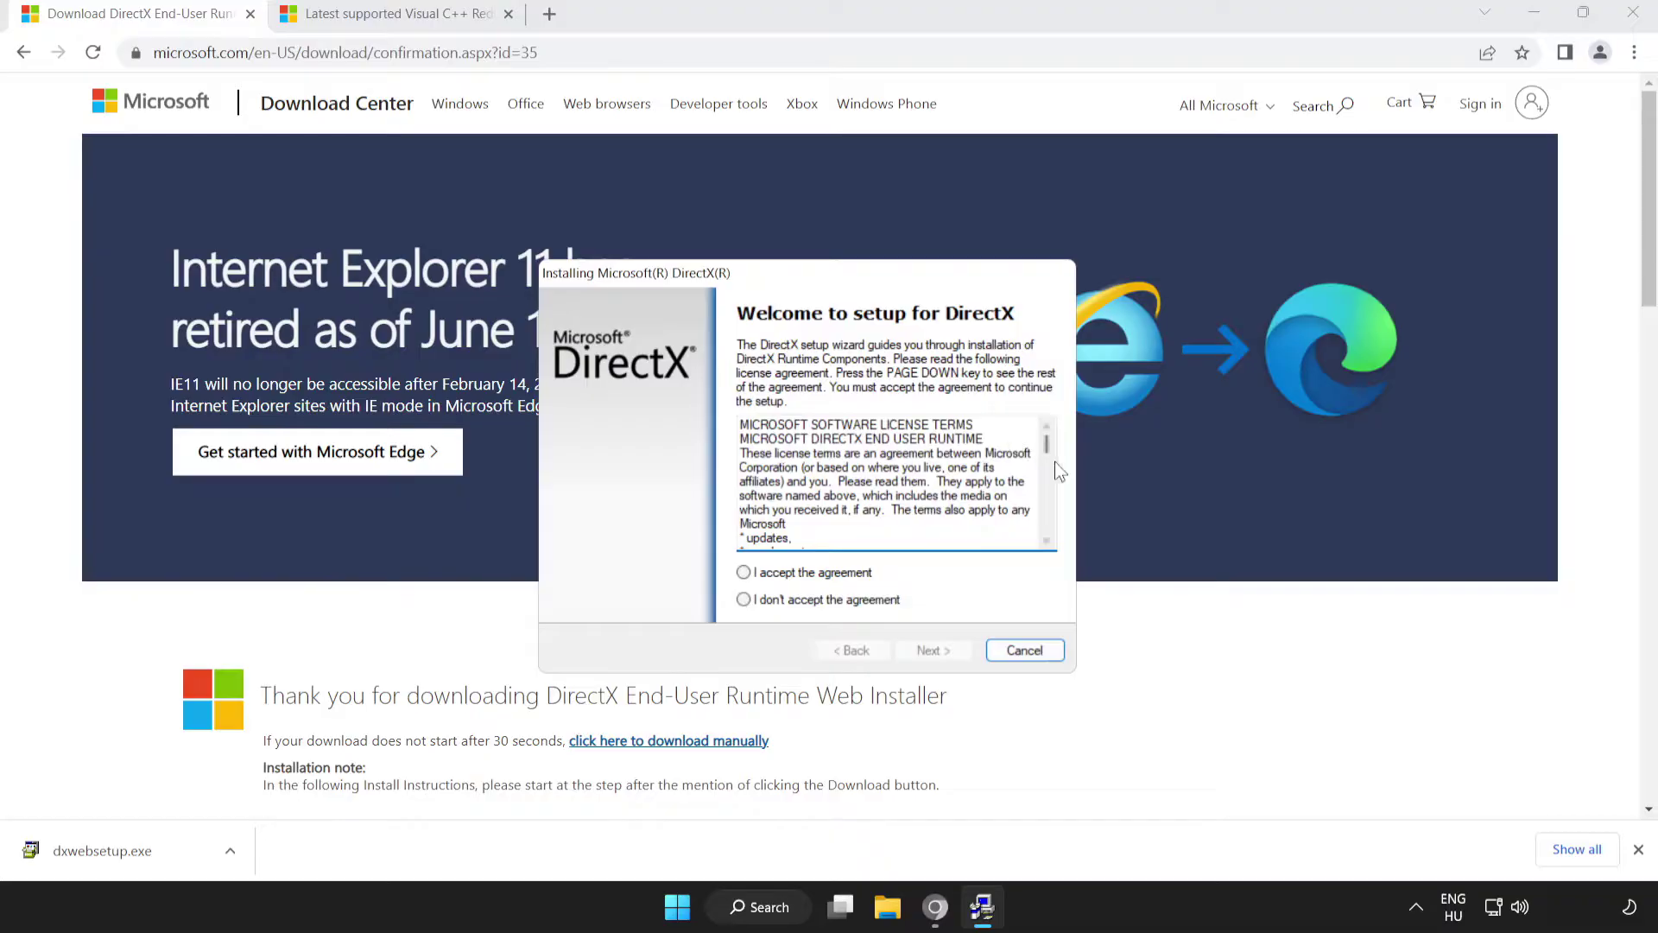
{"action": "left_click_drag", "start_coordinate": [1048, 449], "coordinate": [1047, 531]}
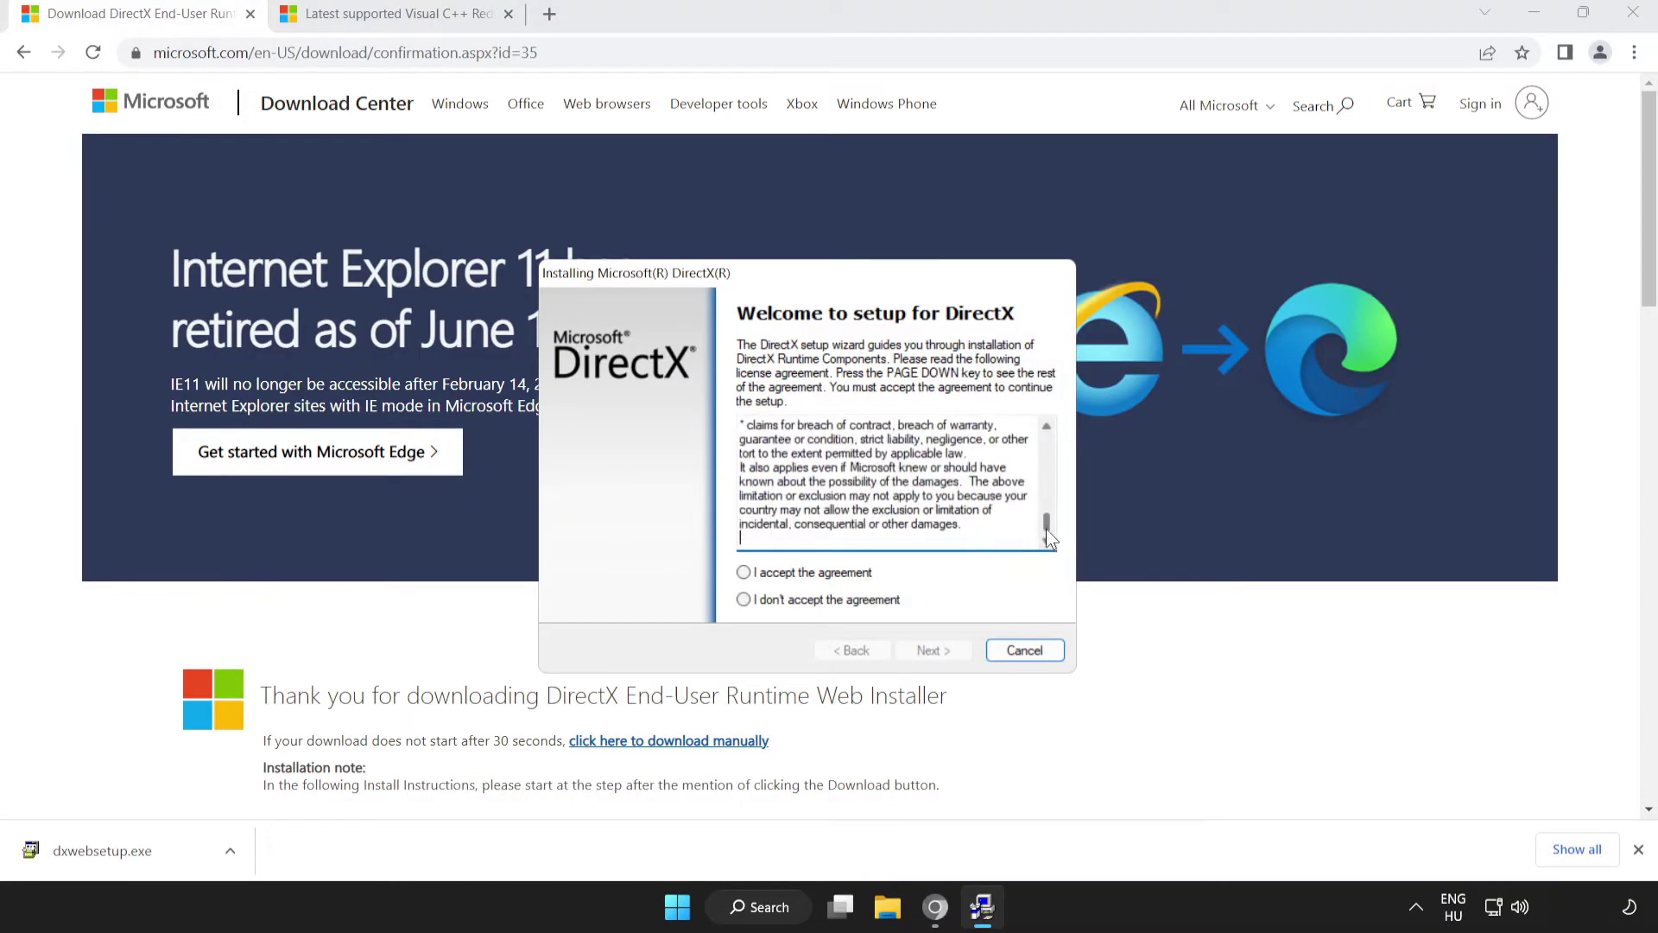
{"action": "left_click", "coordinate": [745, 574]}
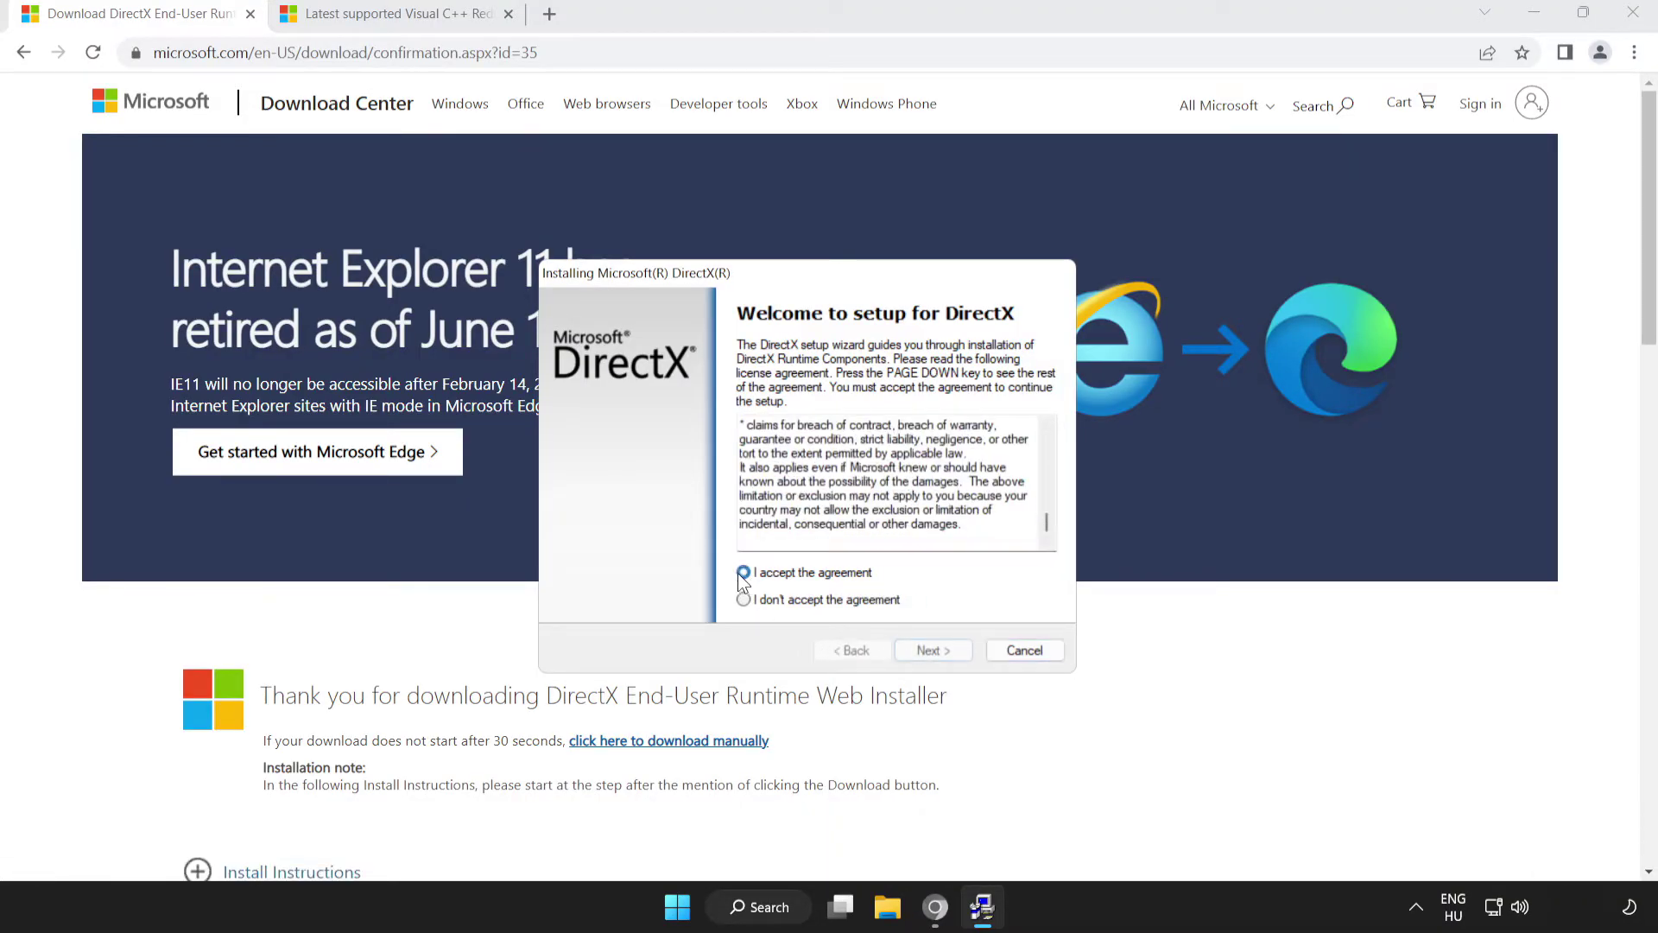
{"action": "left_click", "coordinate": [924, 650]}
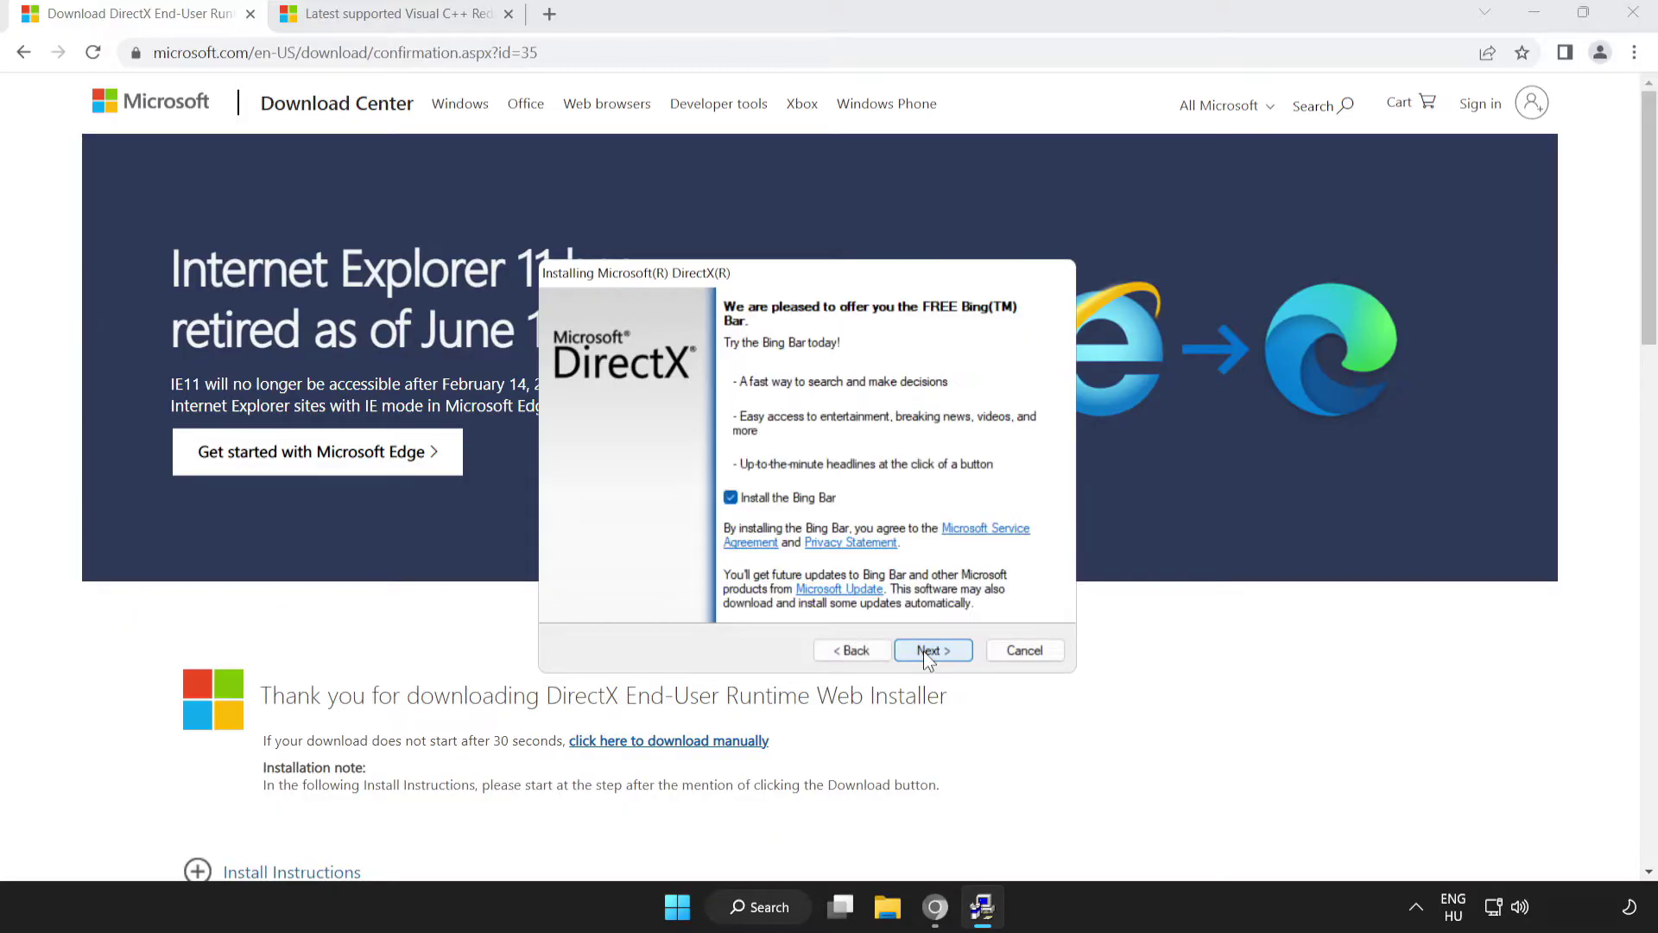
- Opt out of installing the Bing Bar and complete the DirectX setup
{"action": "left_click", "coordinate": [730, 498]}
{"action": "left_click", "coordinate": [933, 656]}
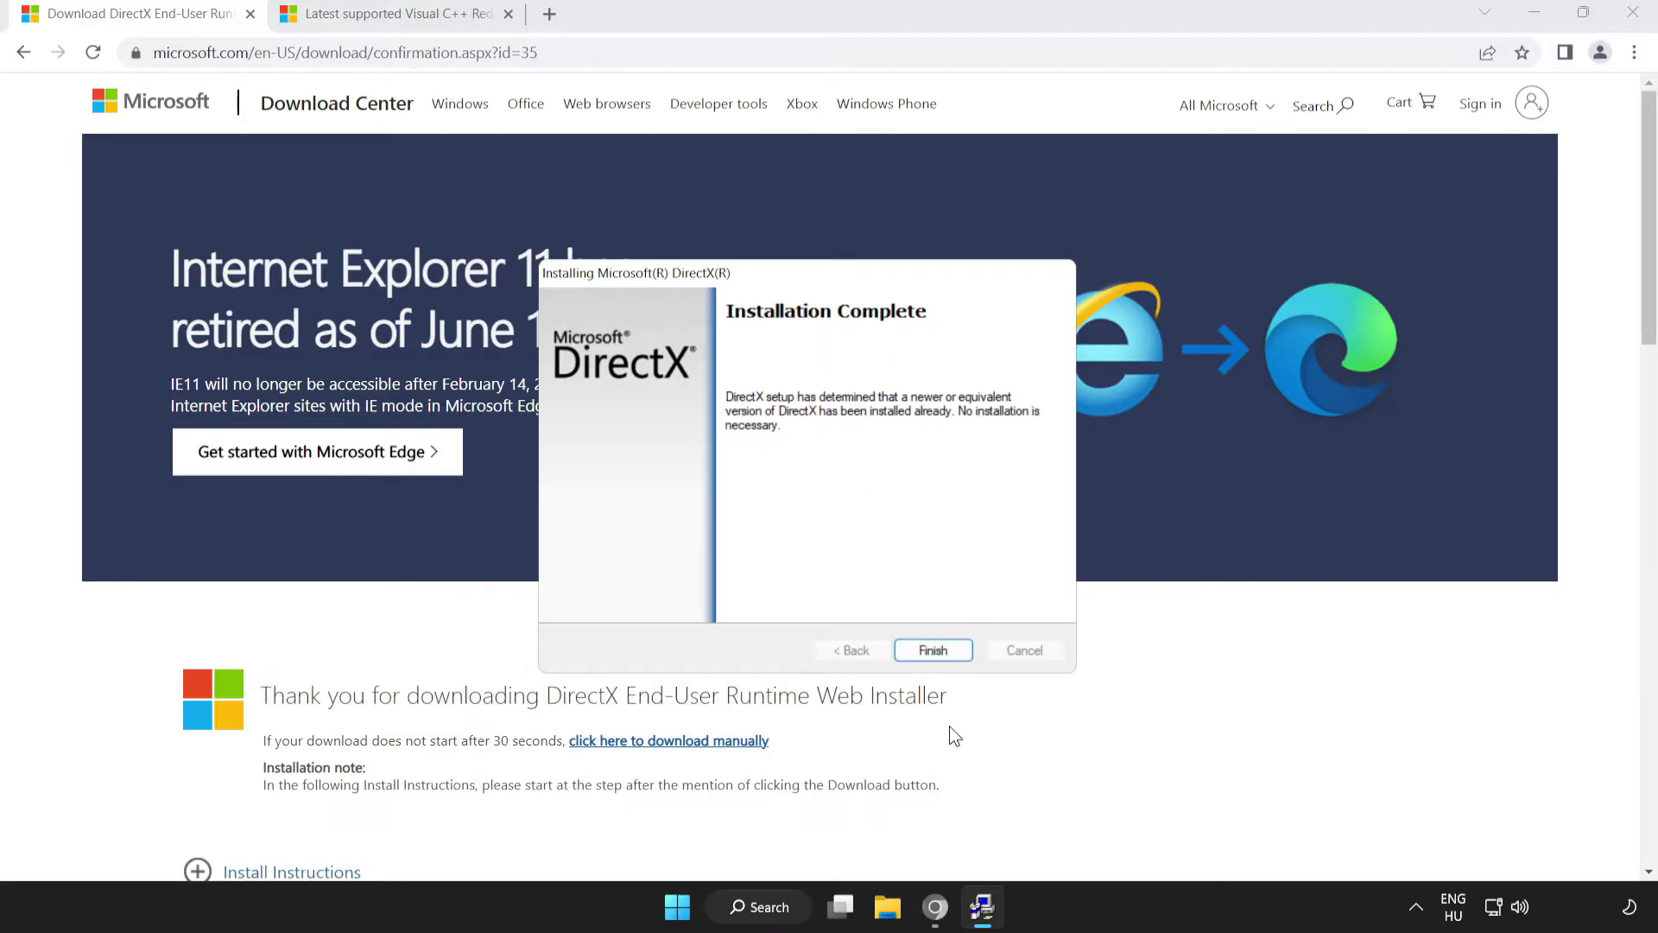
{"action": "left_click", "coordinate": [933, 650]}
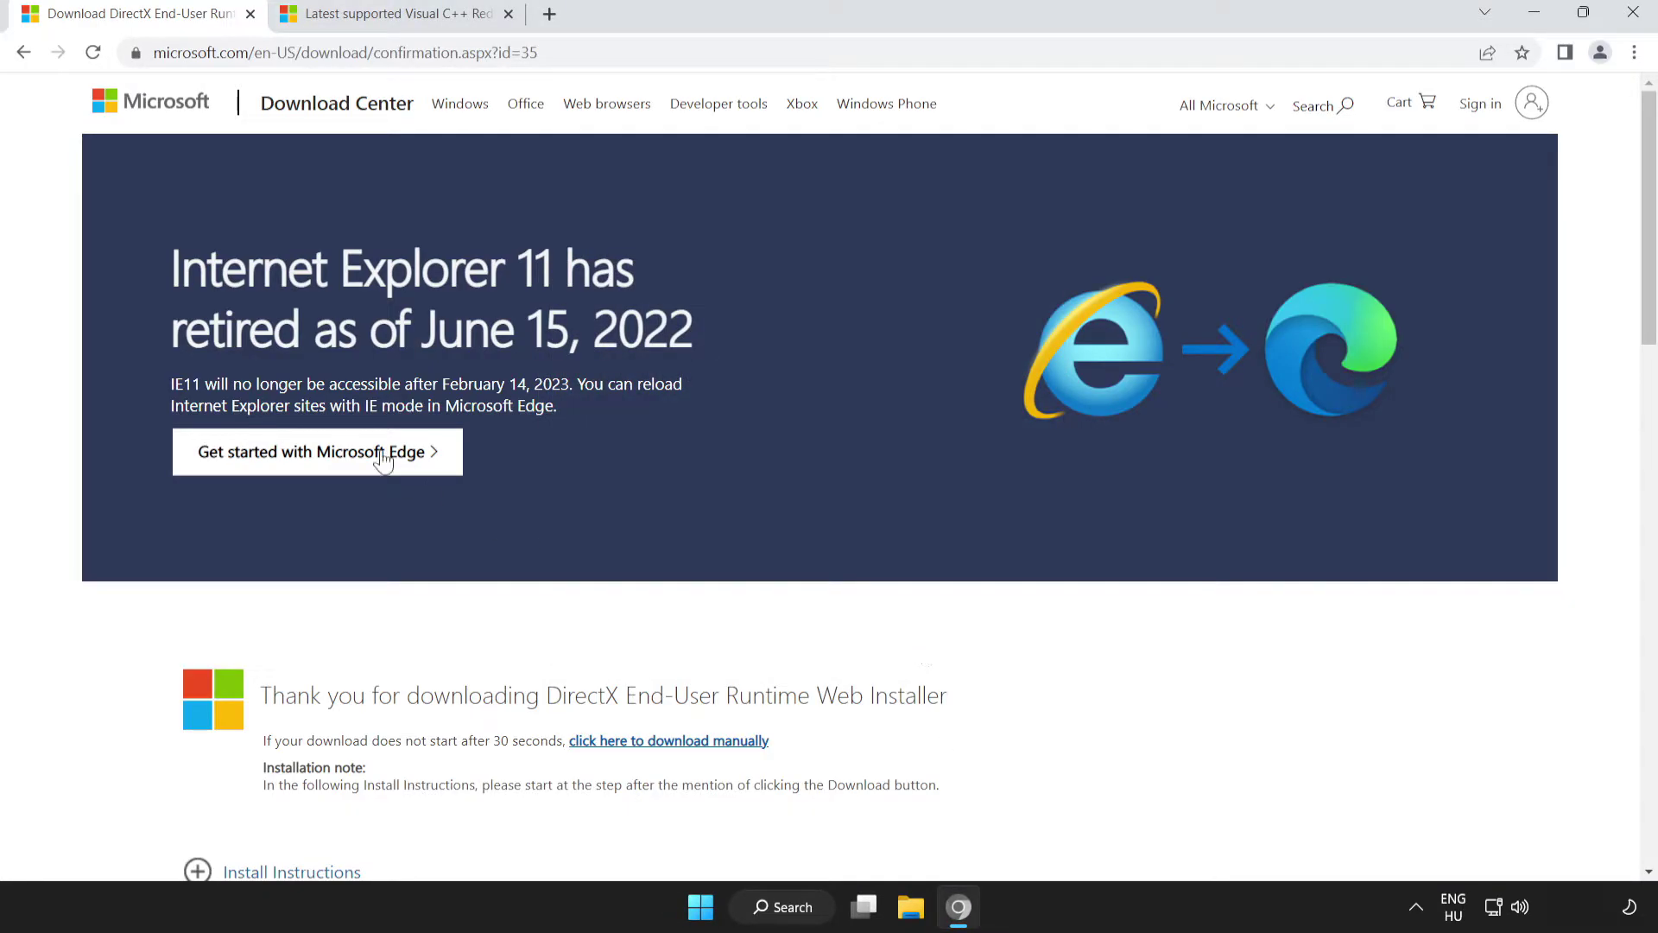
- Close the DirectX page and download the ARM64, X86 and X64 Visual C++ Redistributable installers from the Microsoft Learn article
{"action": "left_click", "coordinate": [250, 14]}
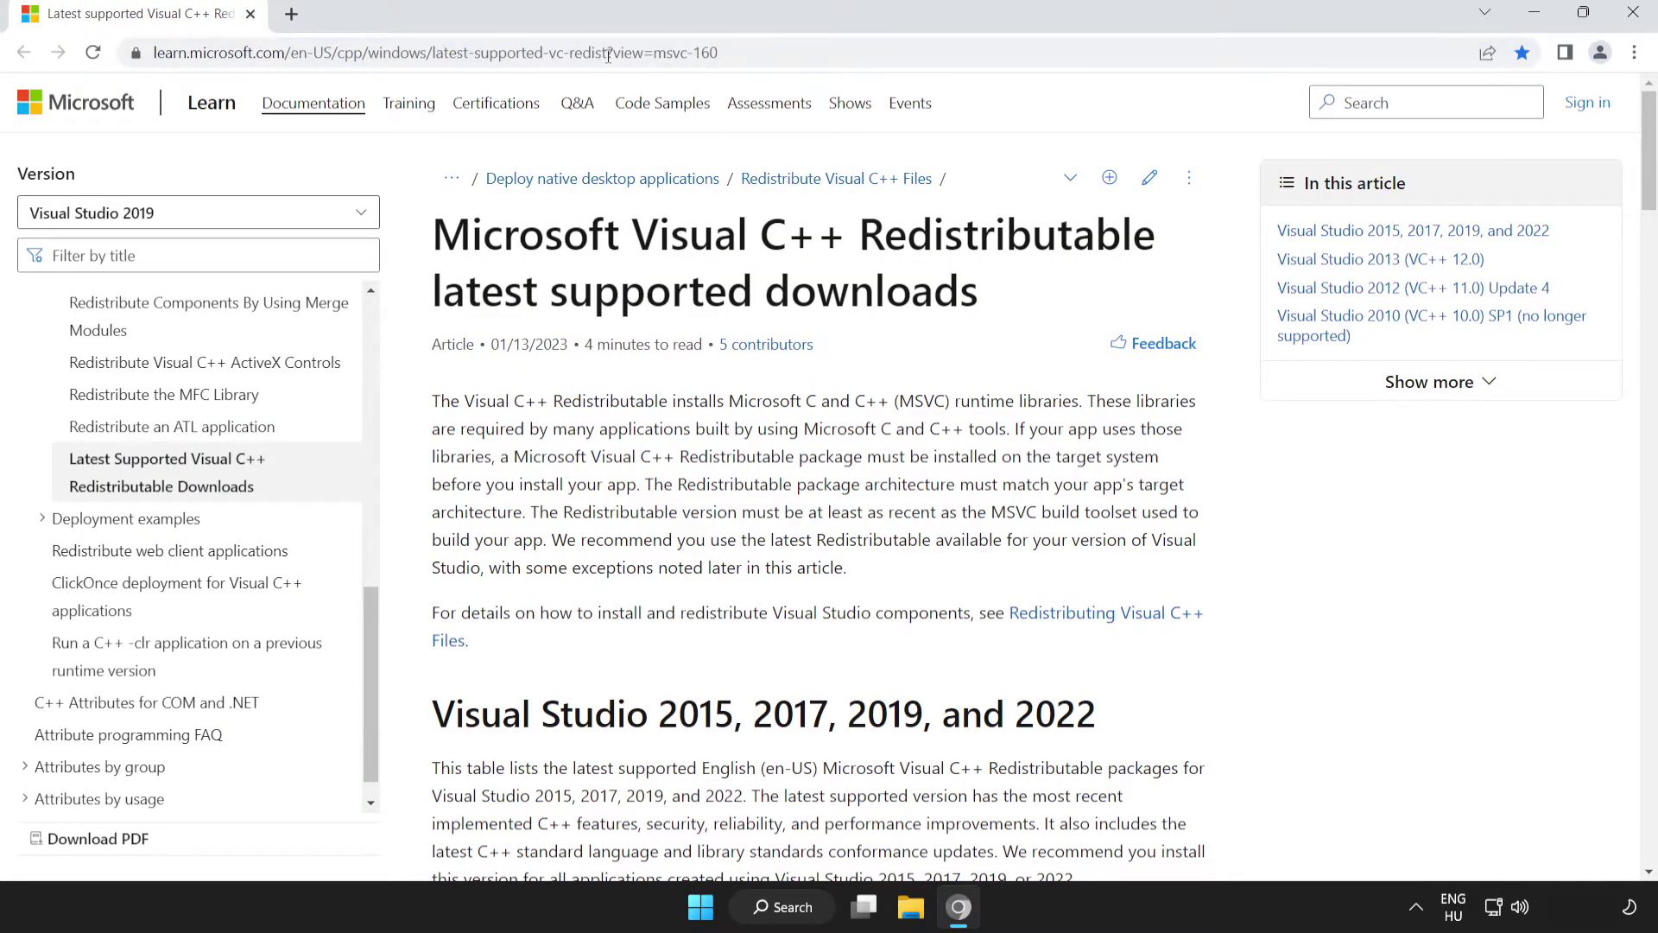
{"action": "left_click_drag", "start_coordinate": [734, 53], "coordinate": [44, 54]}
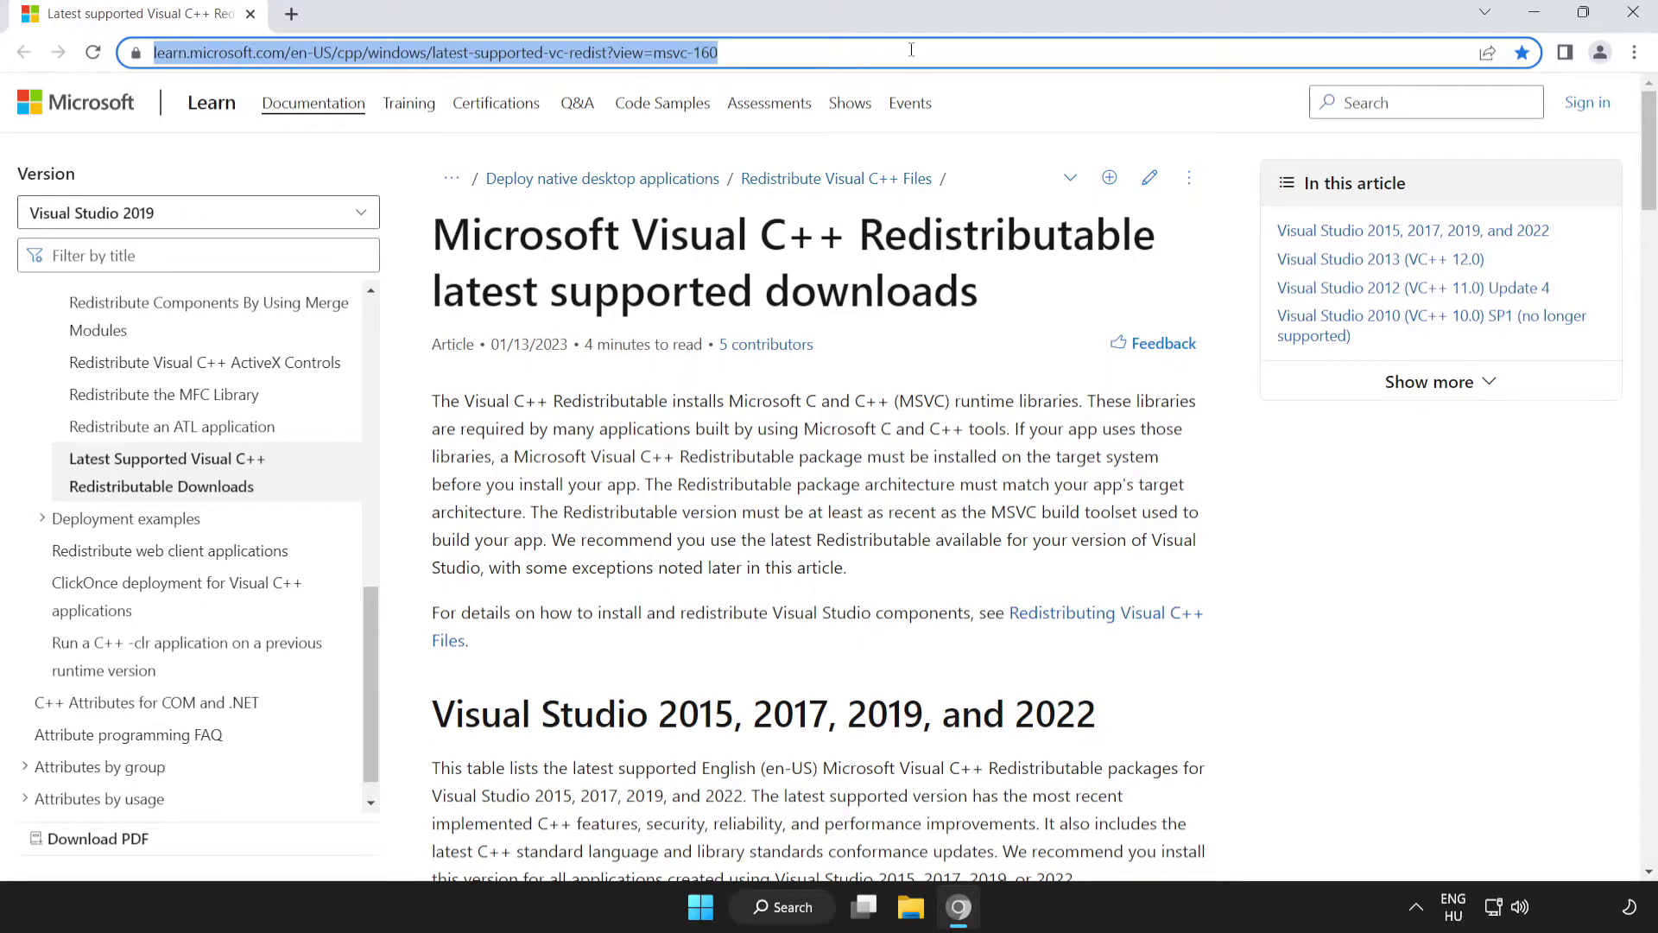
{"action": "left_click", "coordinate": [385, 231]}
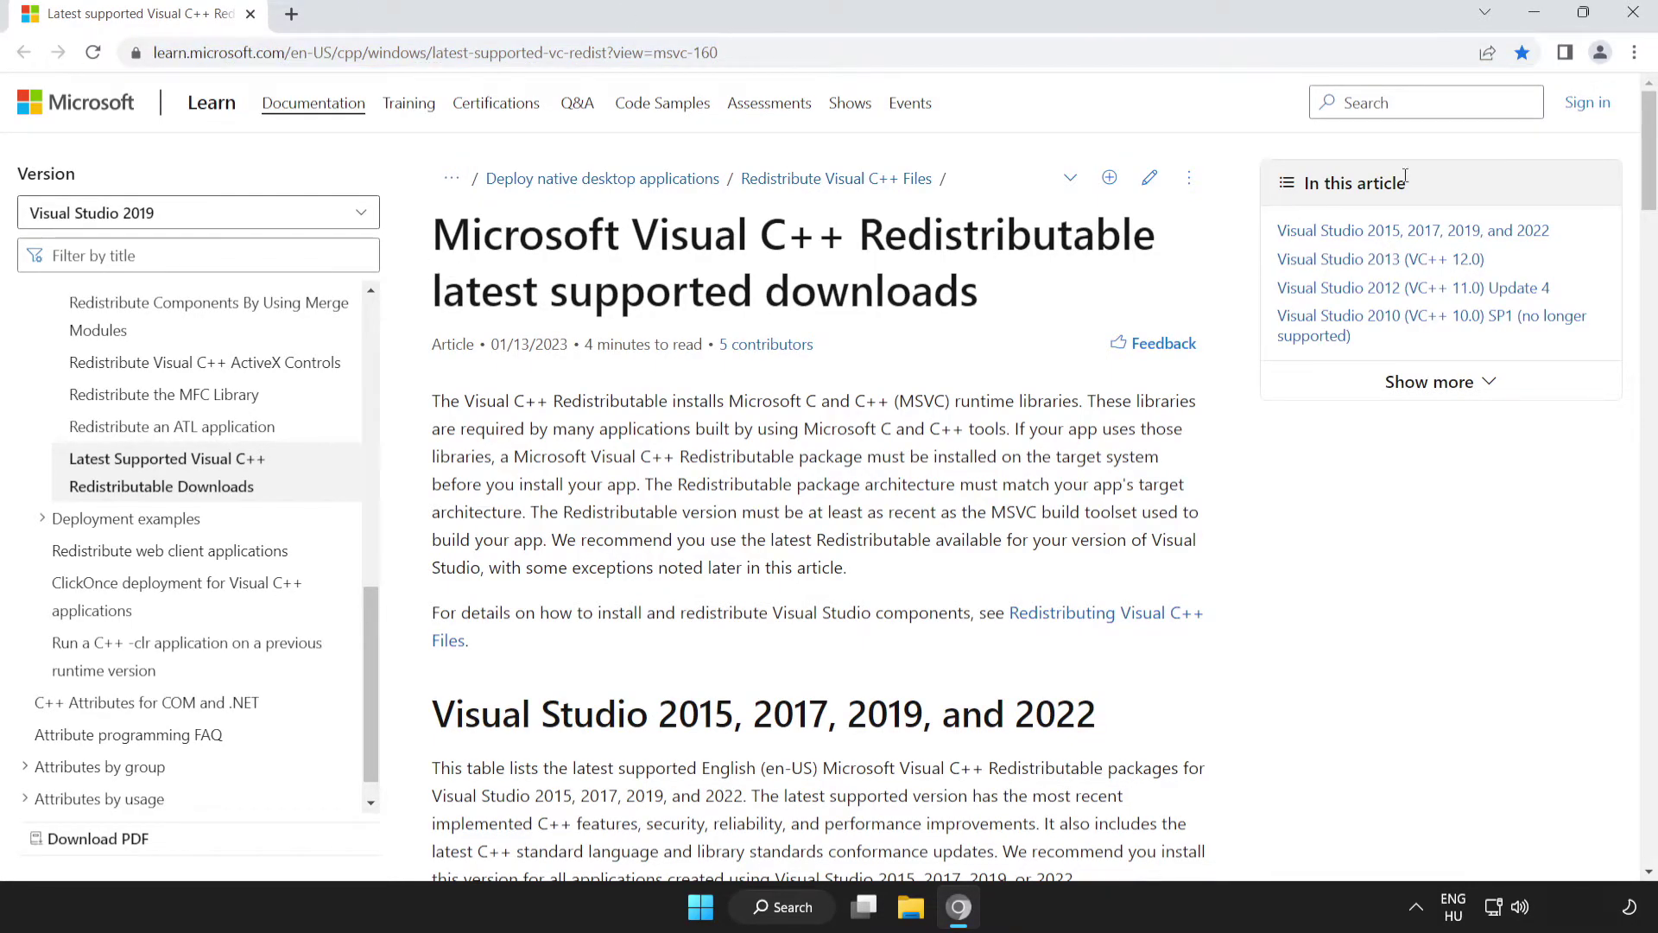
{"action": "left_click_drag", "start_coordinate": [1651, 164], "coordinate": [1654, 249]}
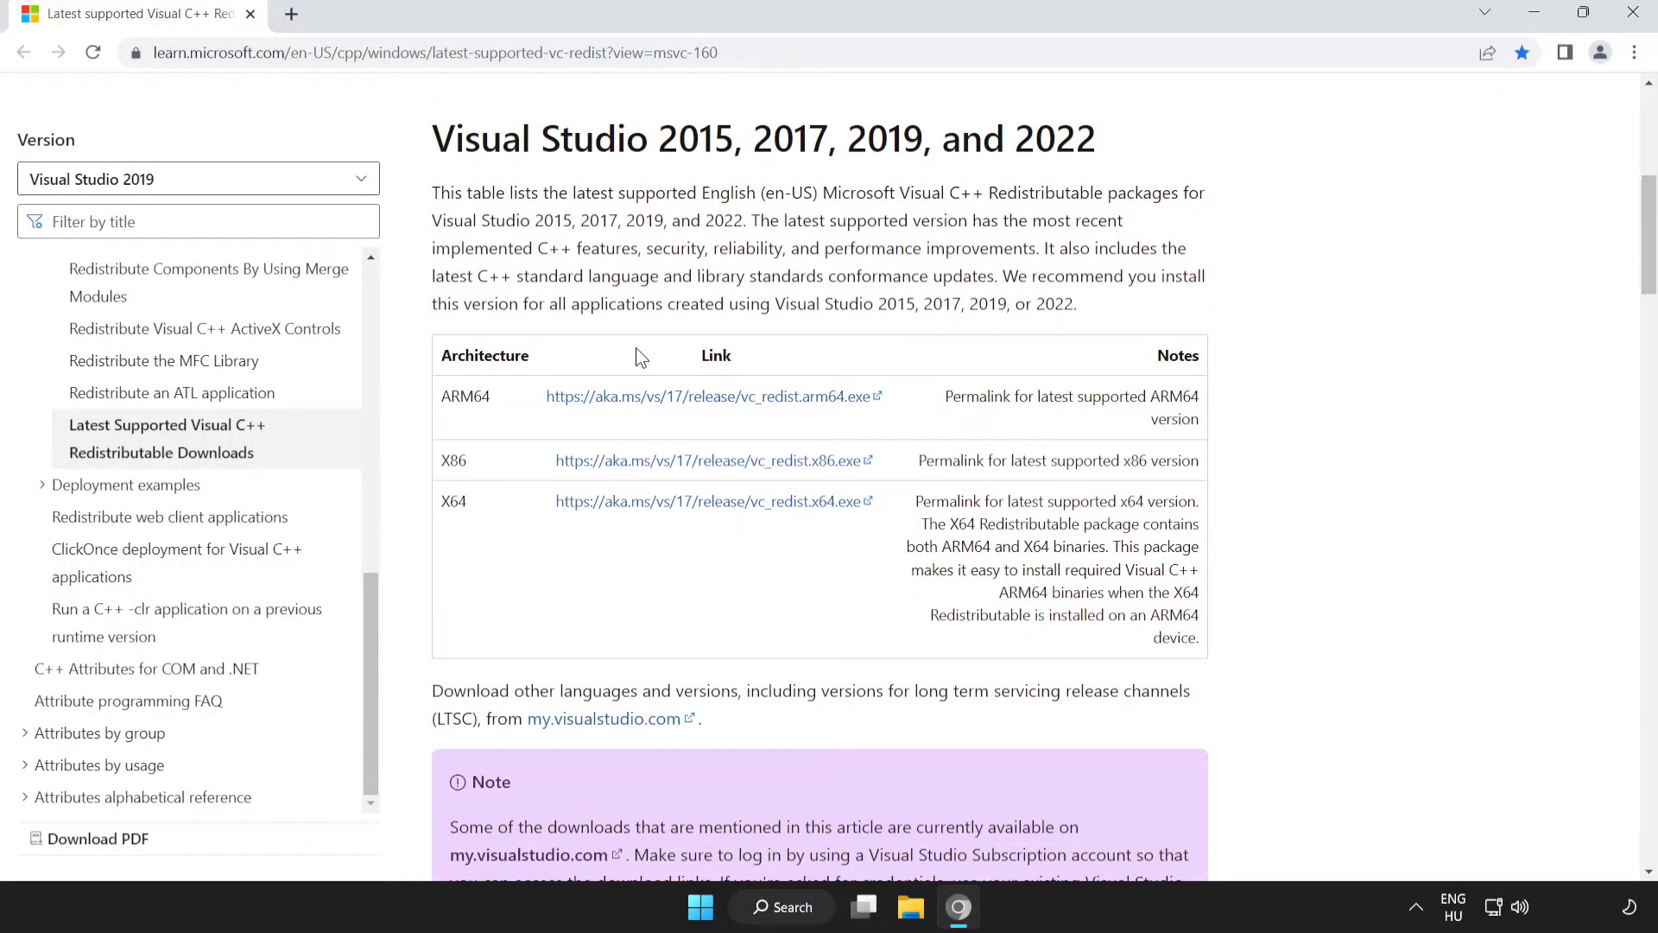
{"action": "left_click_drag", "start_coordinate": [444, 396], "coordinate": [1018, 527]}
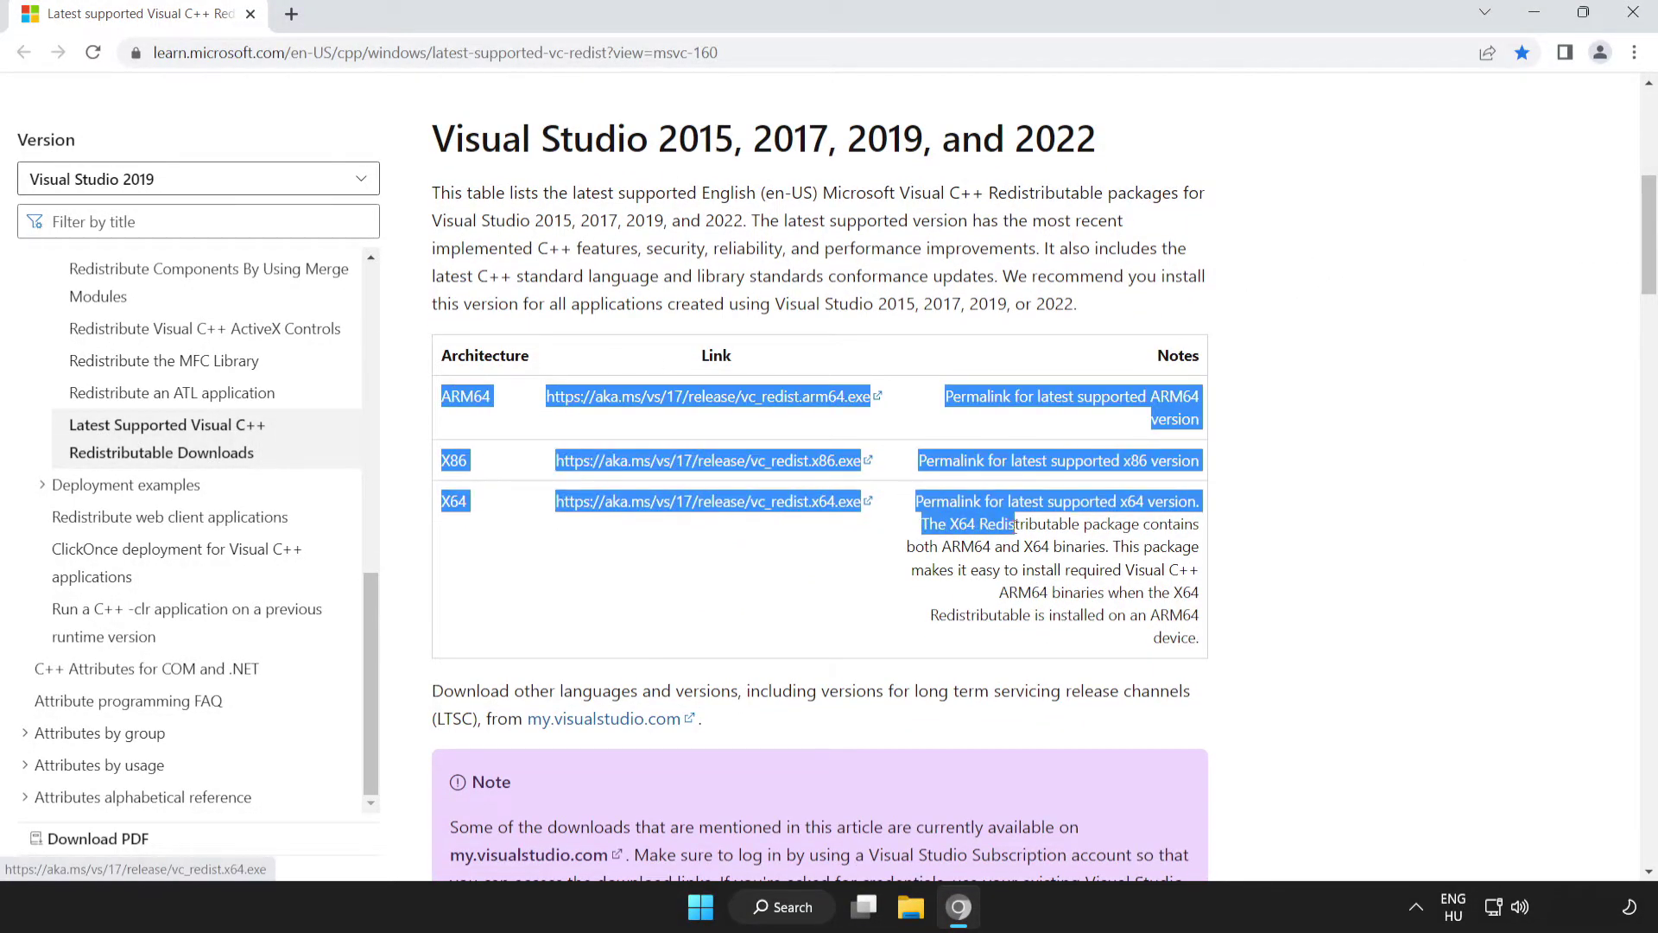
{"action": "left_click", "coordinate": [1018, 527]}
{"action": "left_click", "coordinate": [688, 406]}
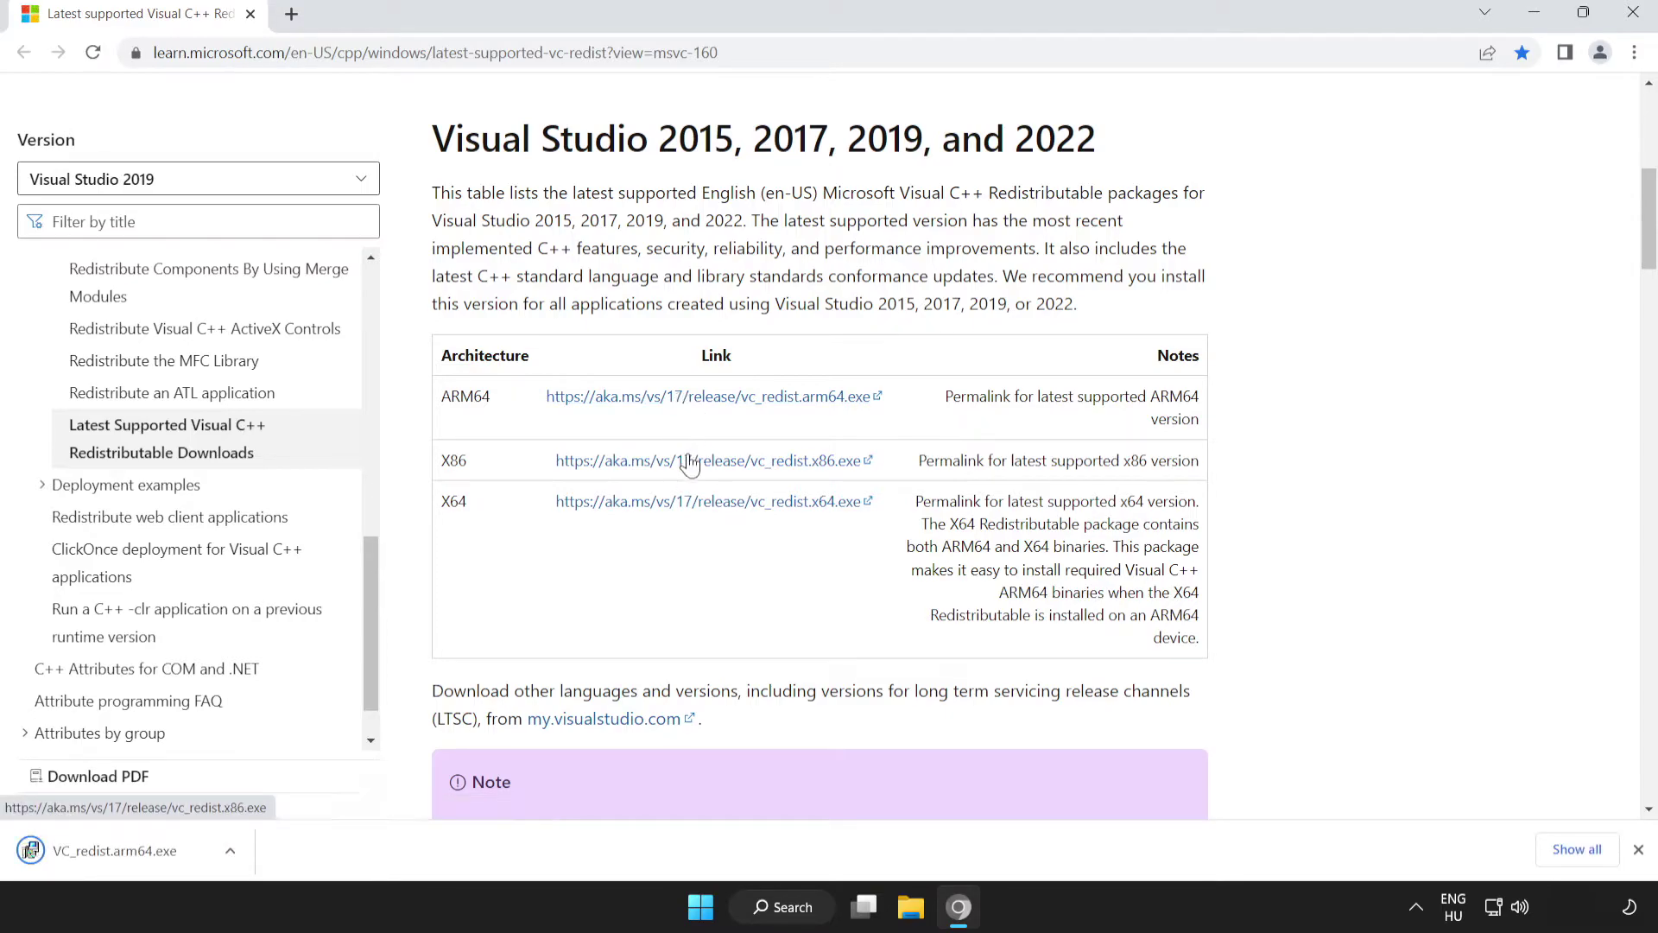
{"action": "left_click", "coordinate": [722, 461]}
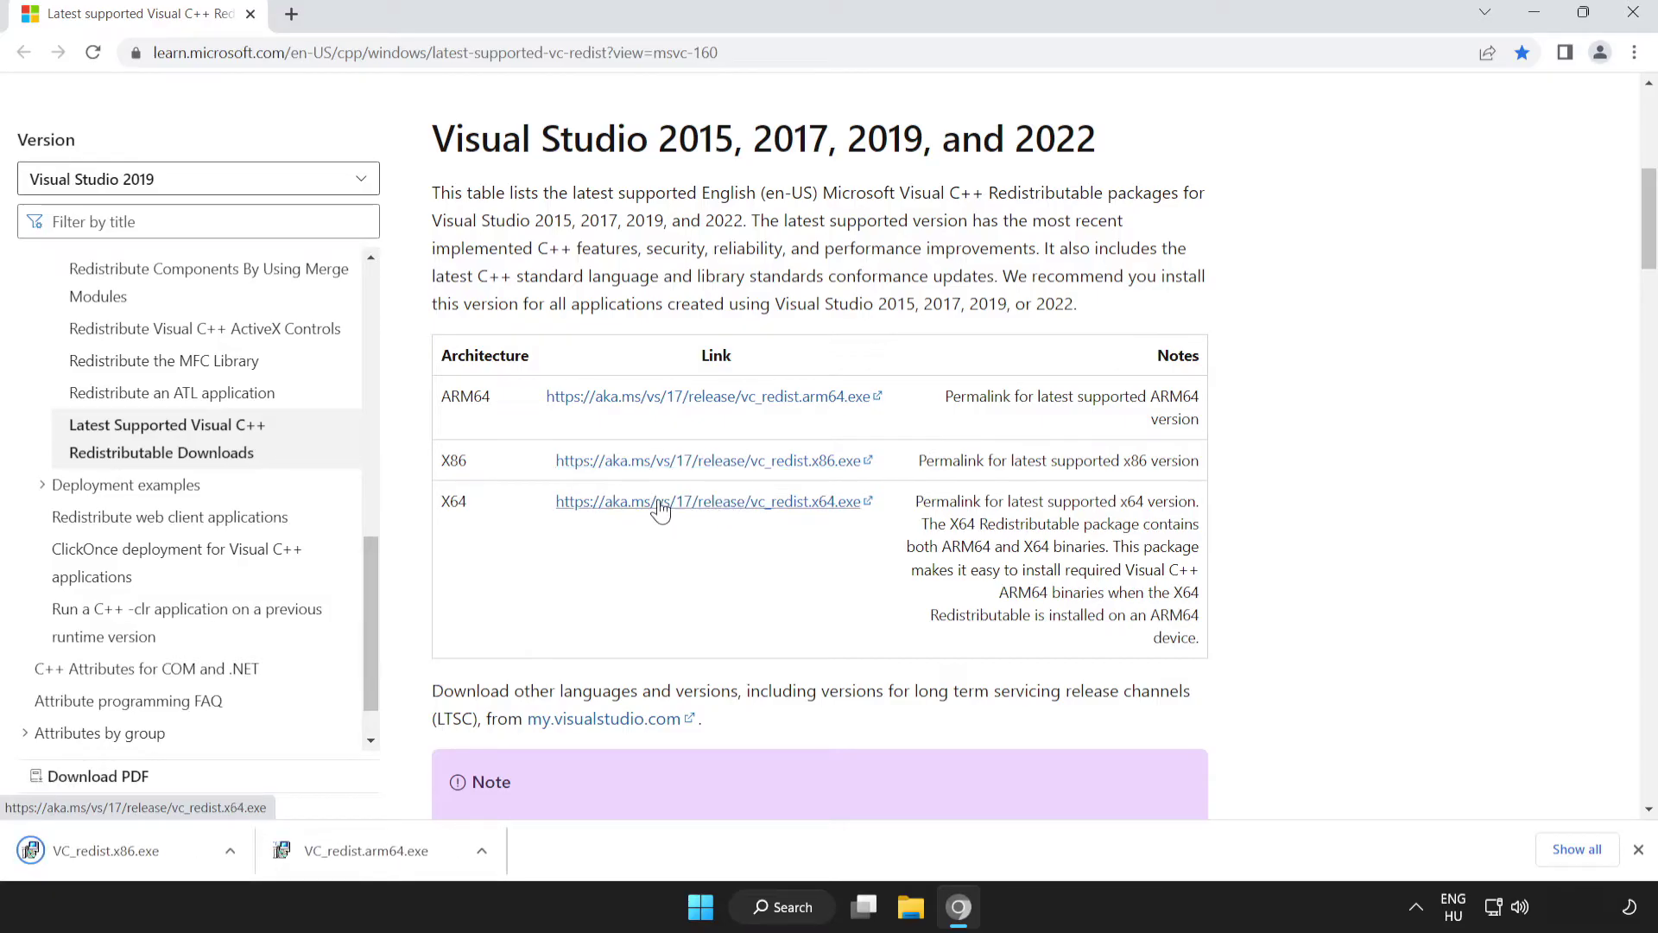
{"action": "left_click", "coordinate": [715, 509]}
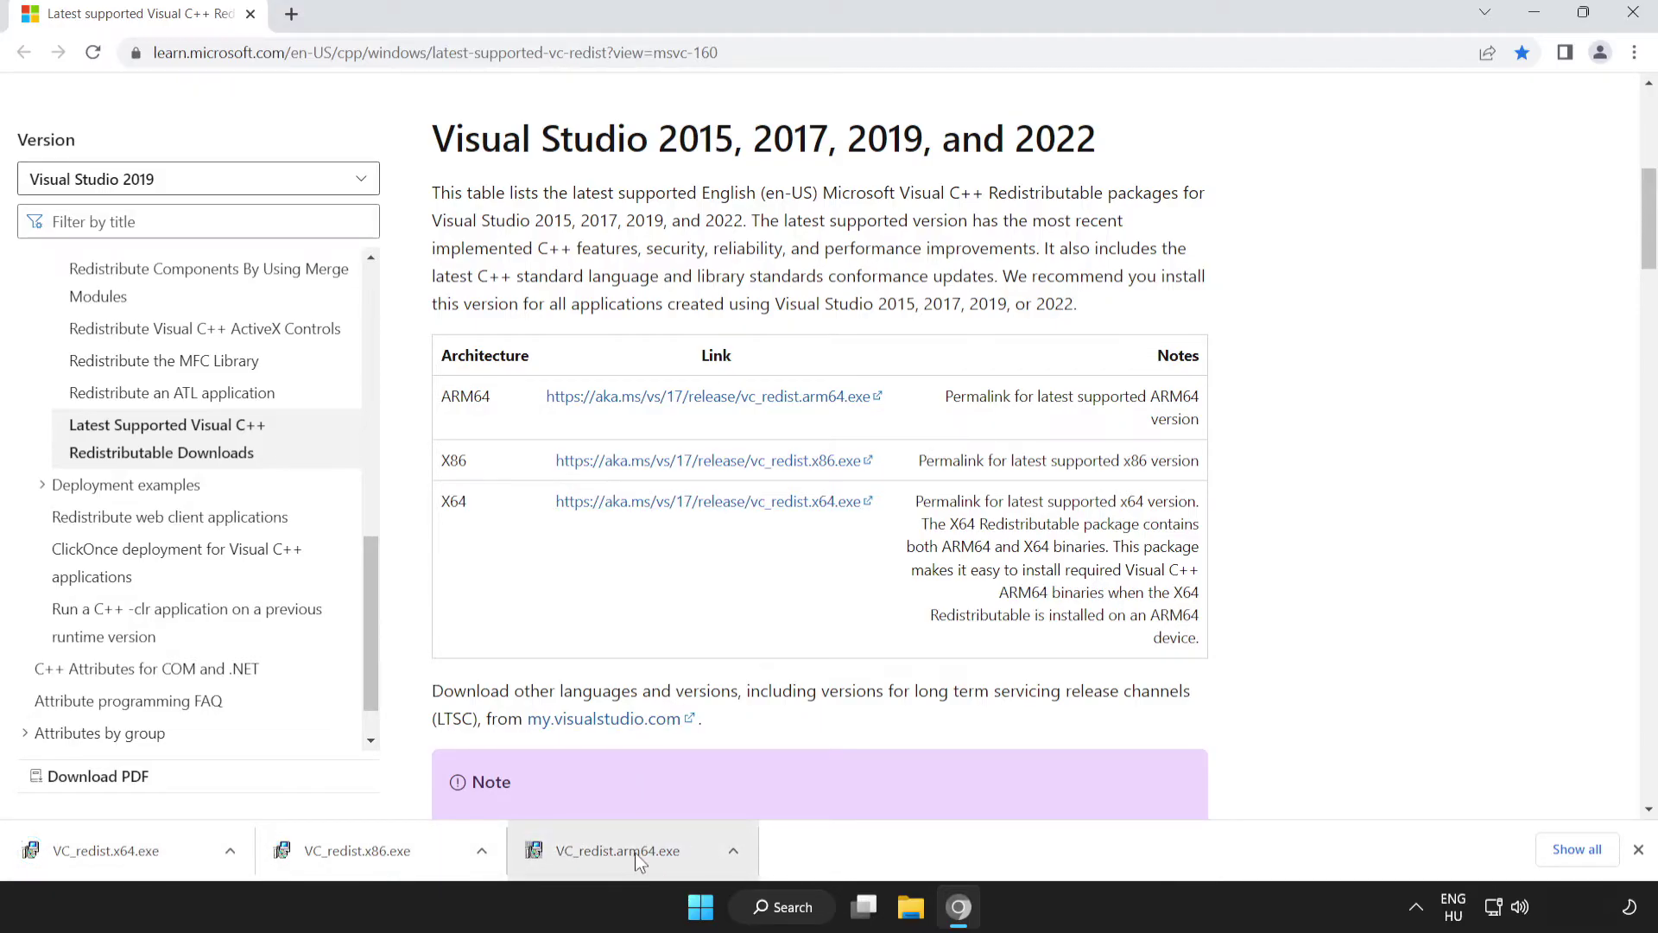
- Try to install VC_redist.arm64.exe, agreeing to the license terms, and close its installer
{"action": "left_click", "coordinate": [634, 852]}
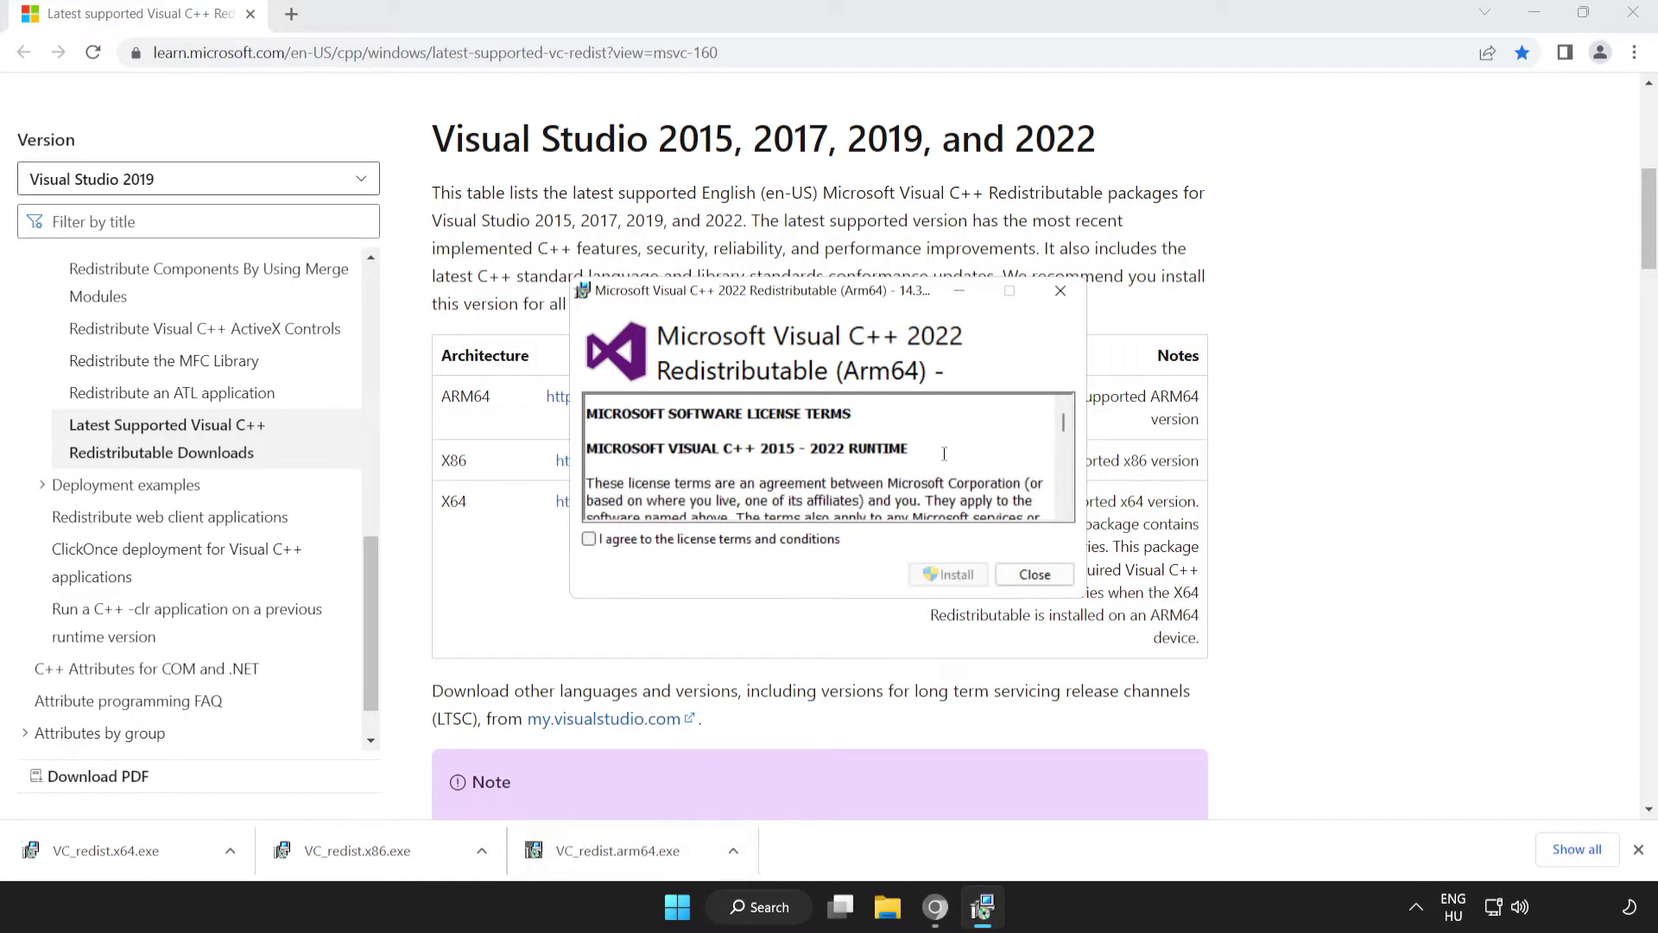
{"action": "left_click_drag", "start_coordinate": [1063, 423], "coordinate": [1069, 490]}
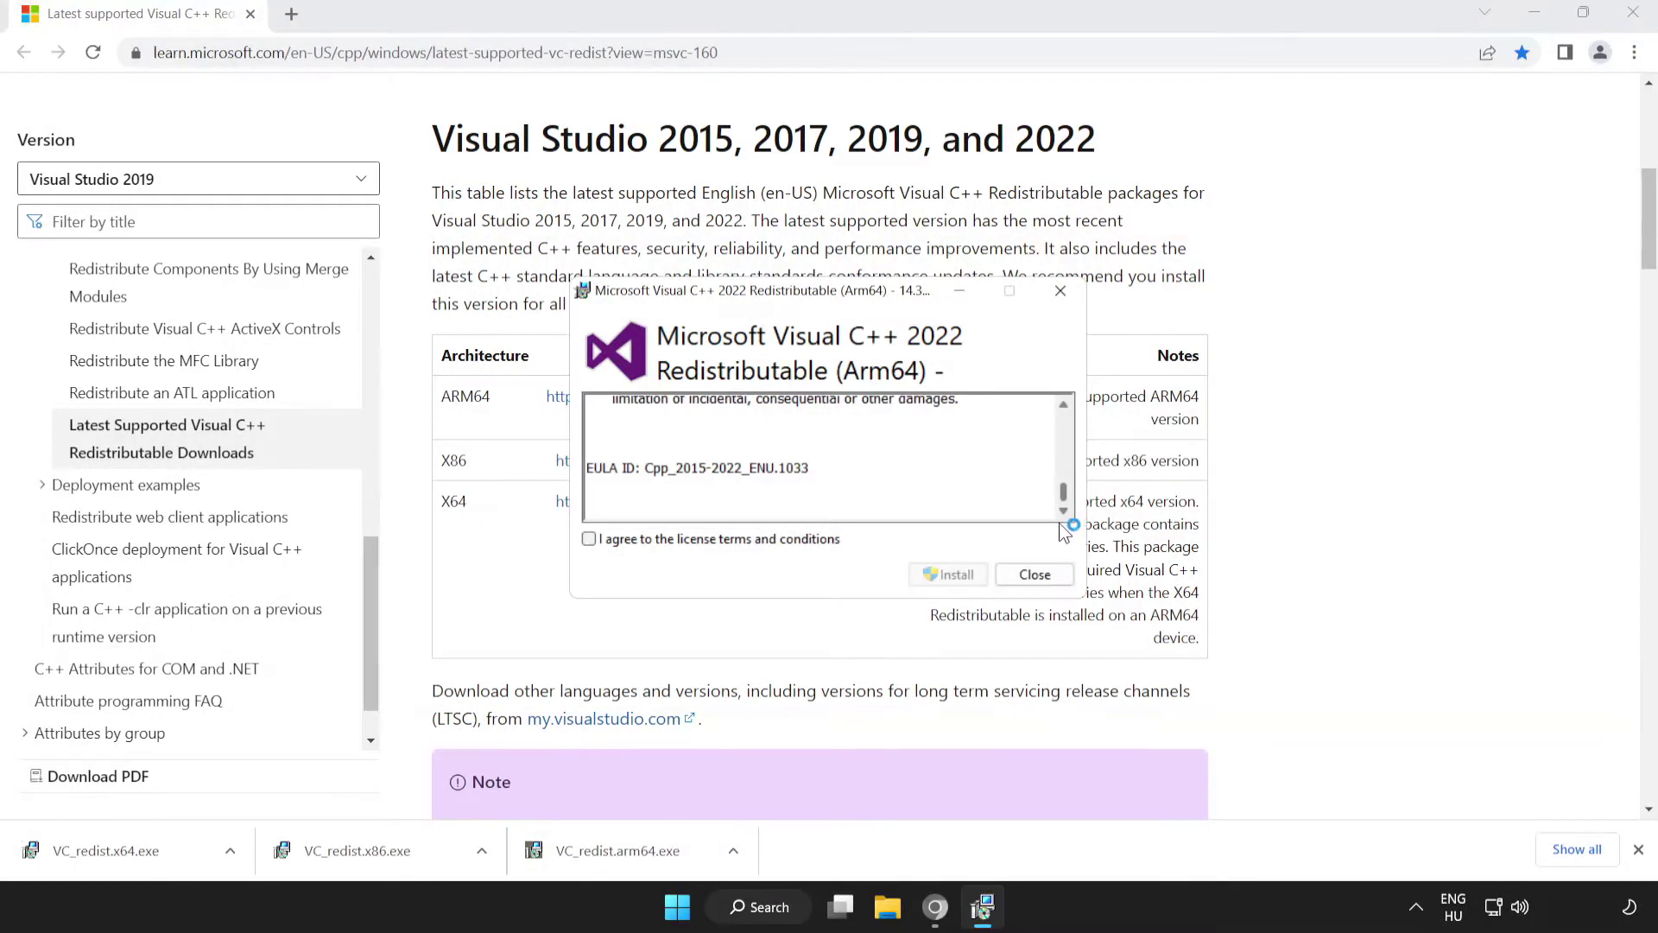
{"action": "left_click", "coordinate": [588, 539]}
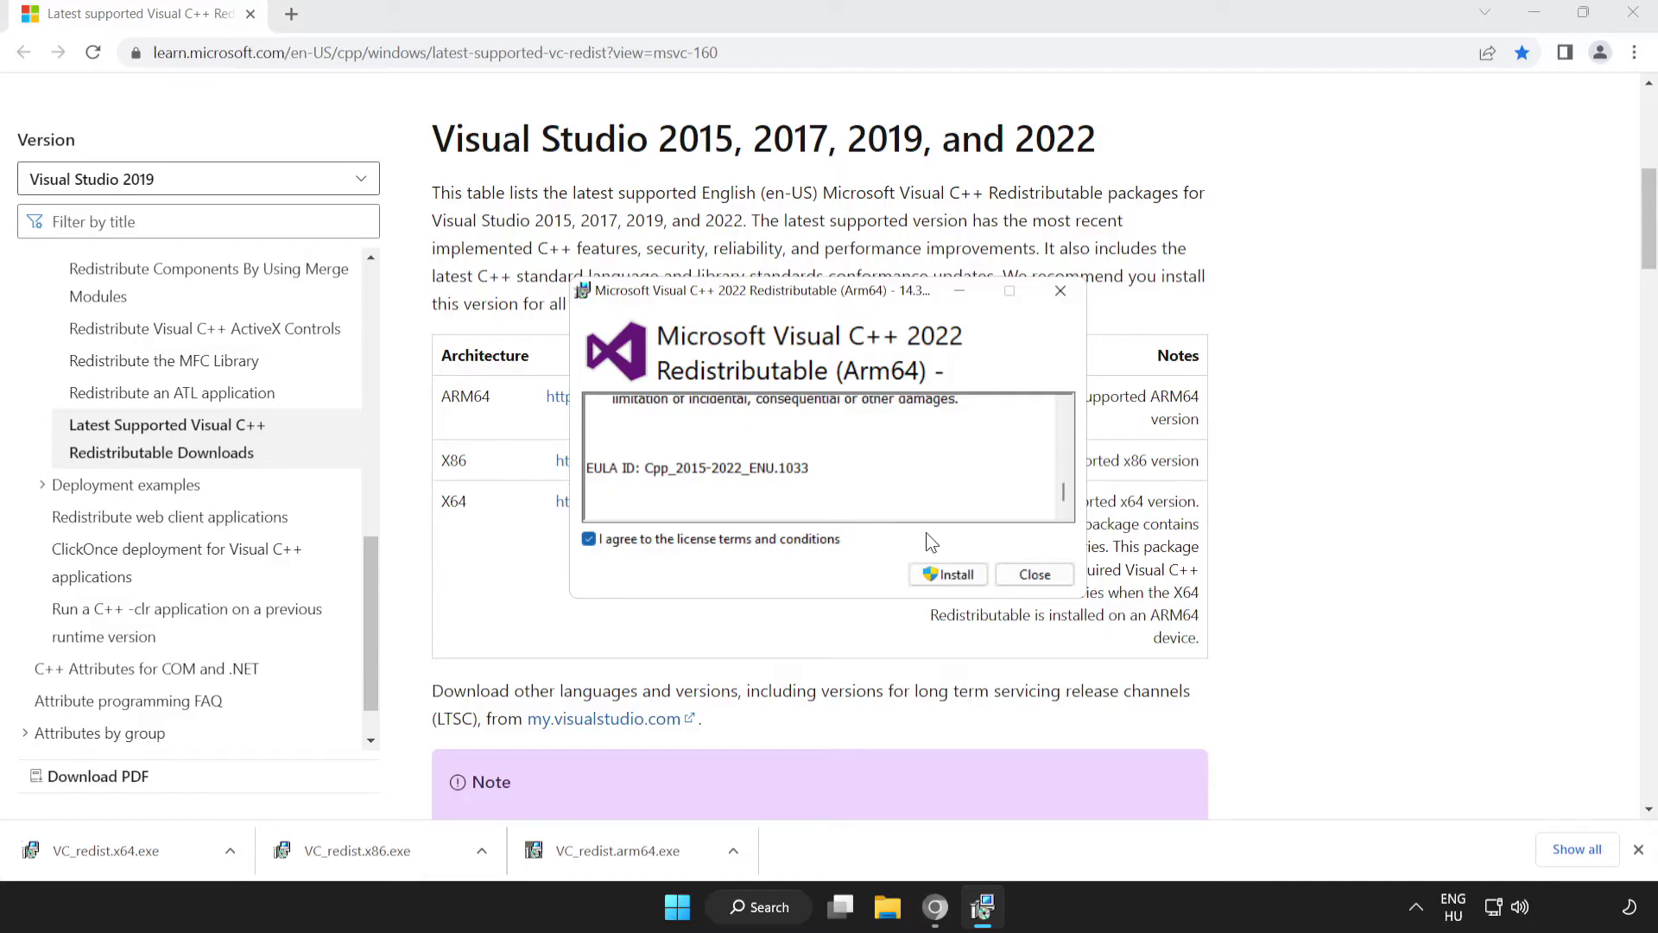
{"action": "left_click", "coordinate": [945, 575]}
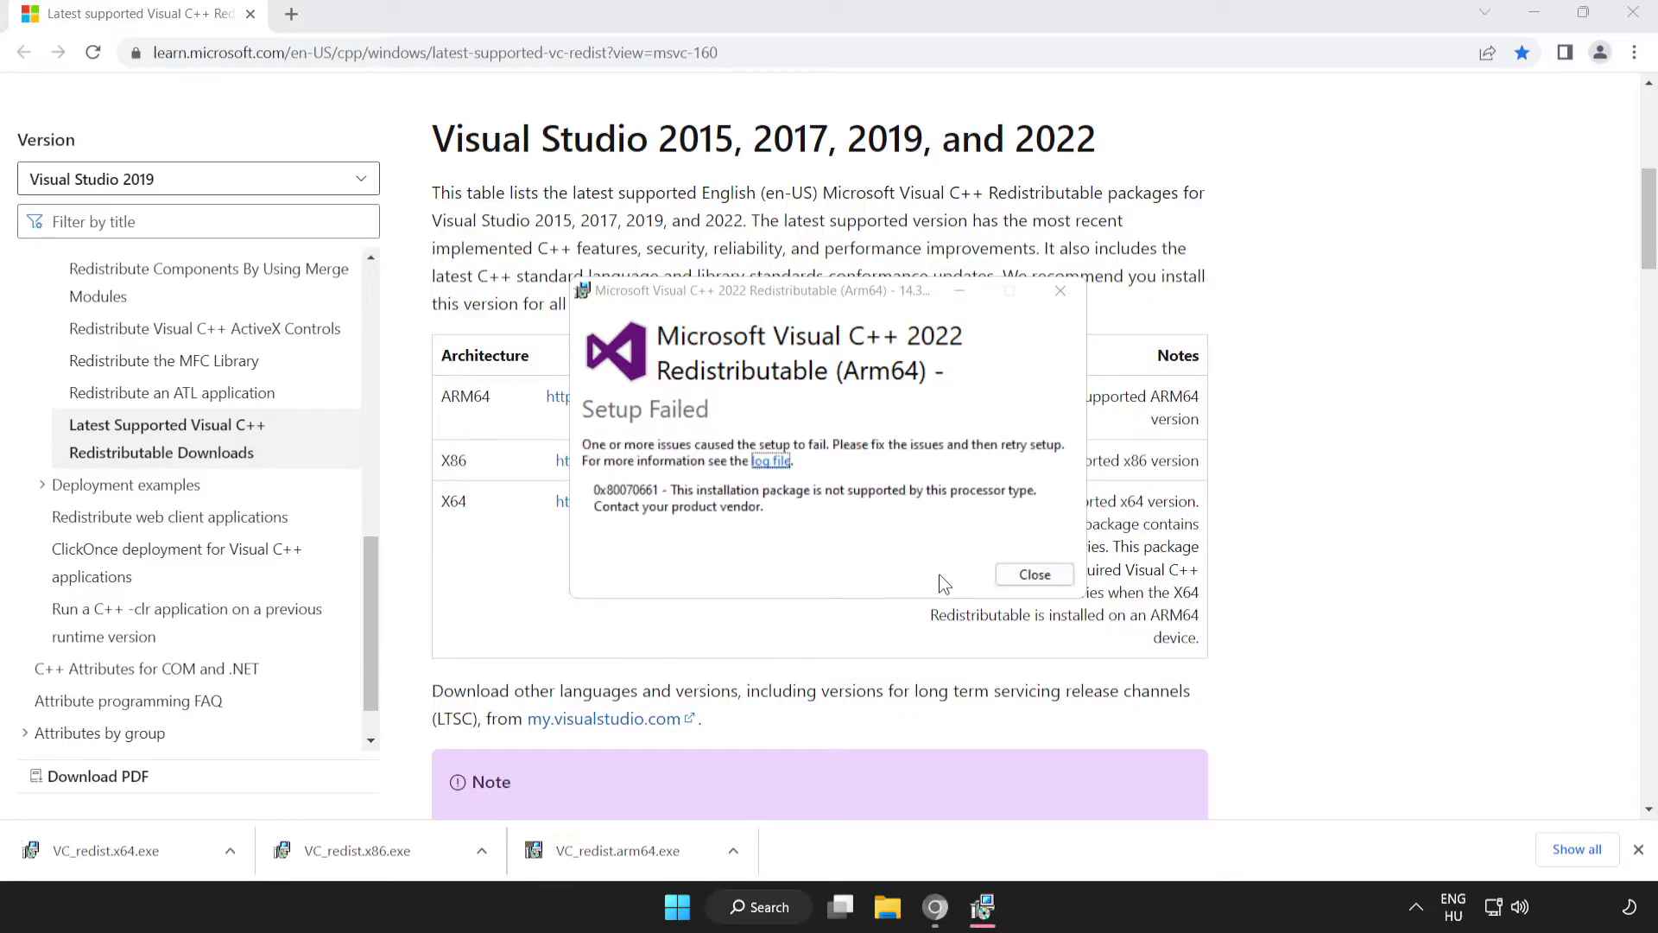
{"action": "left_click", "coordinate": [1028, 575]}
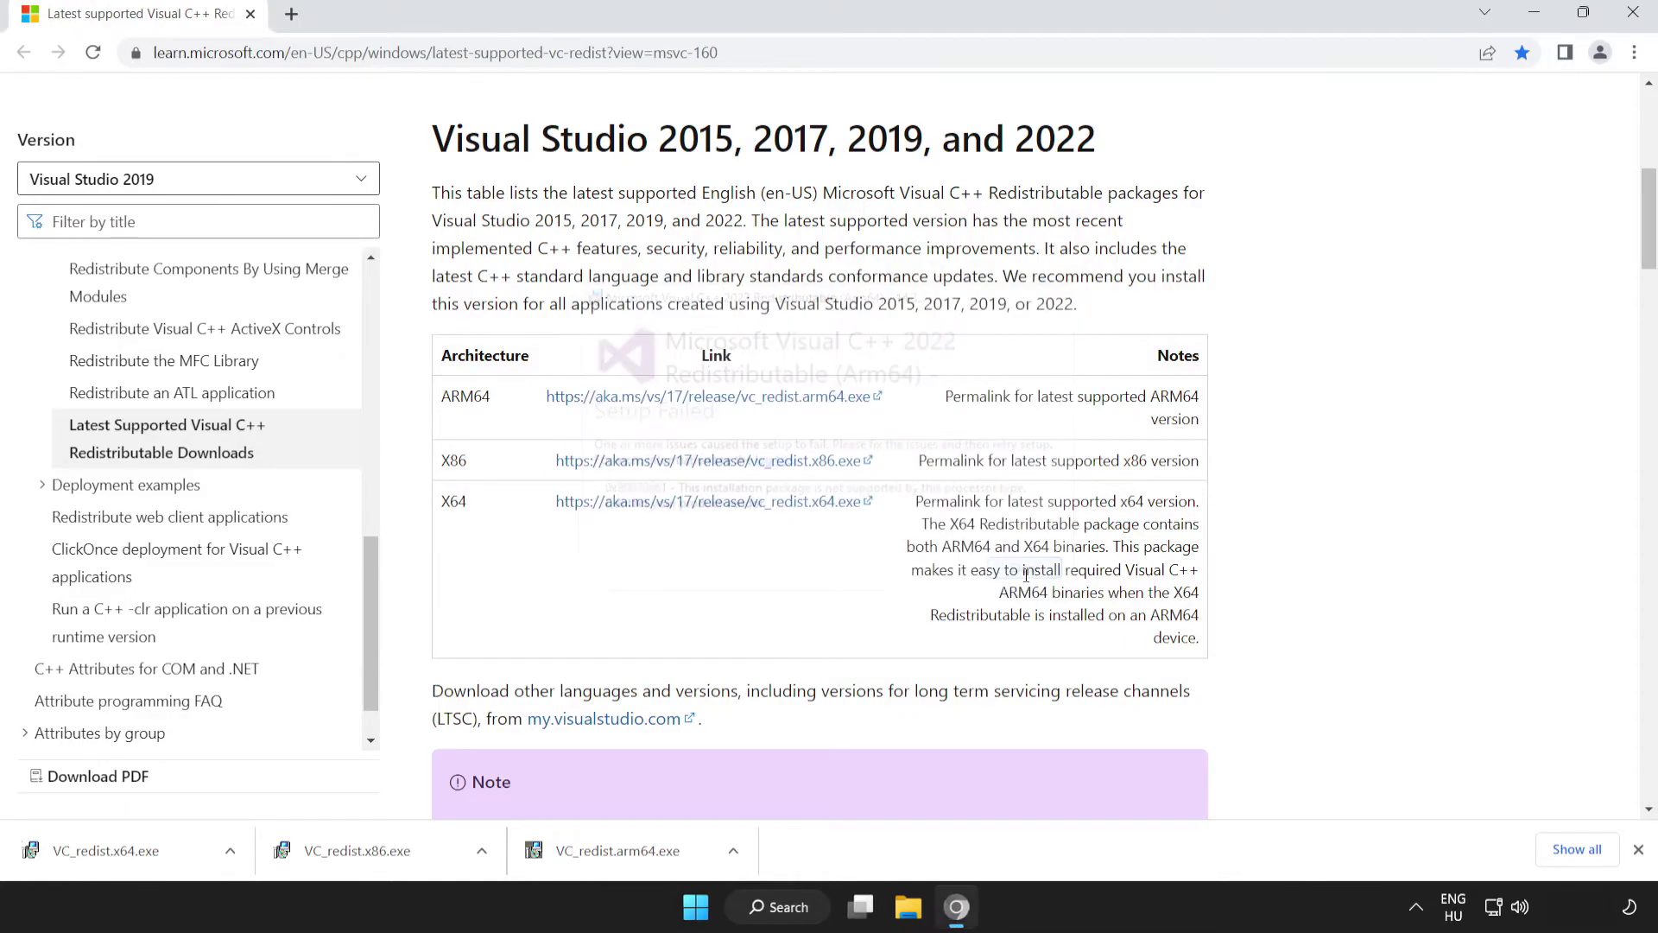
- Install VC_redist.x86.exe and VC_redist.x64.exe, closing each installer without restarting the computer
{"action": "left_click", "coordinate": [389, 853]}
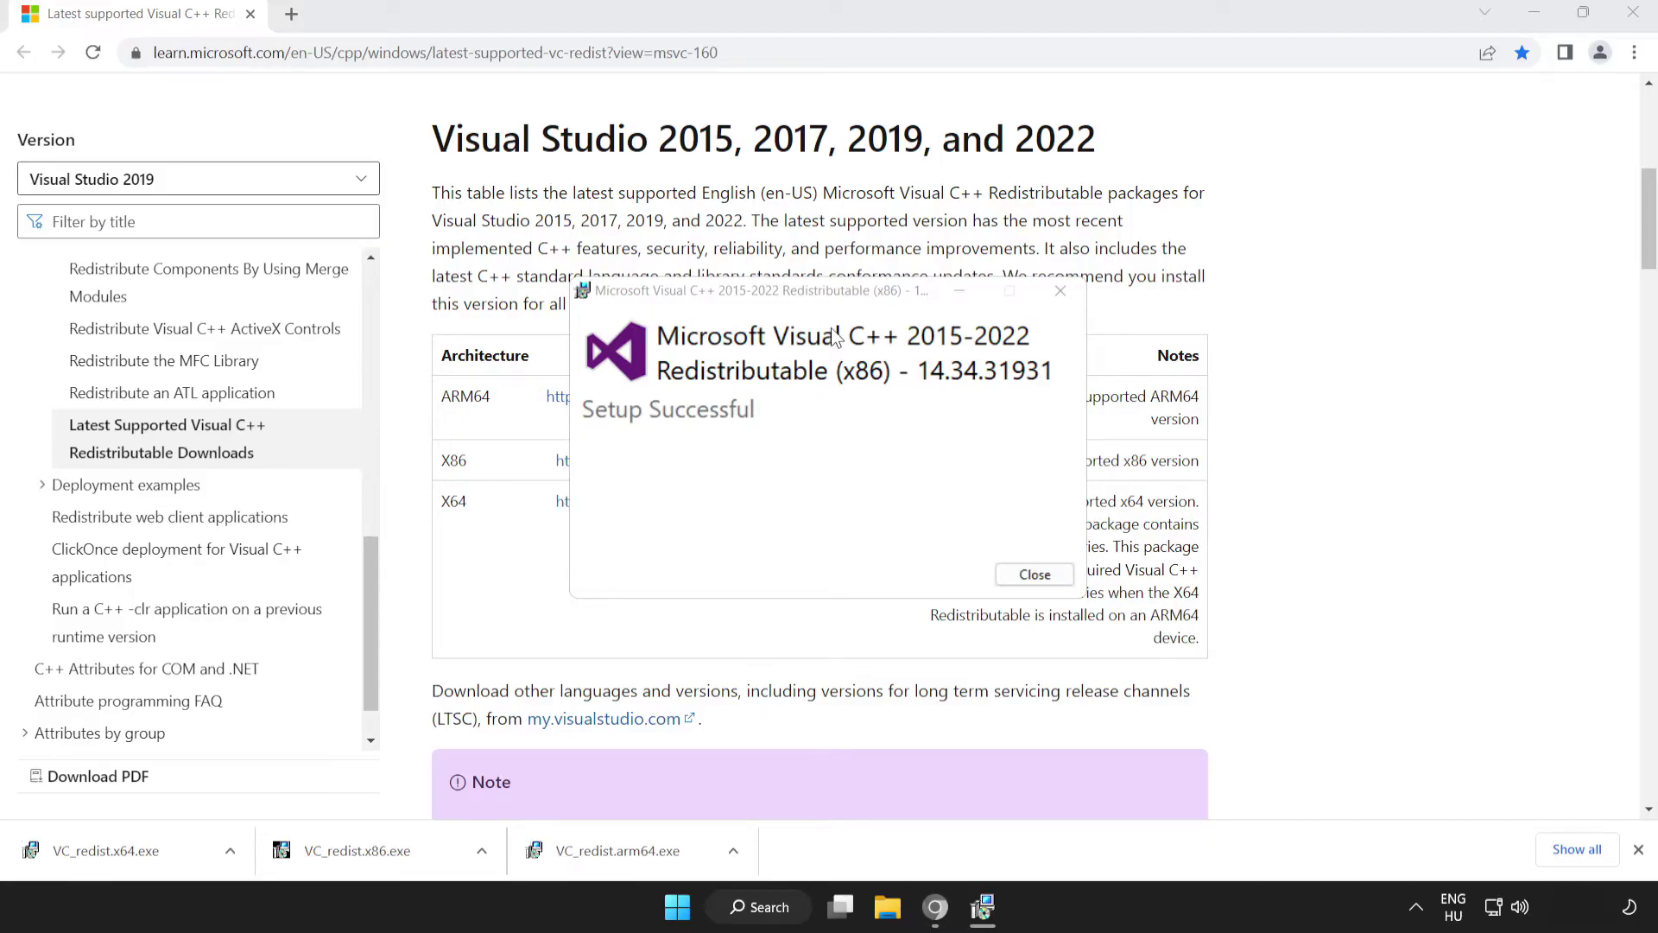
{"action": "left_click", "coordinate": [1035, 575]}
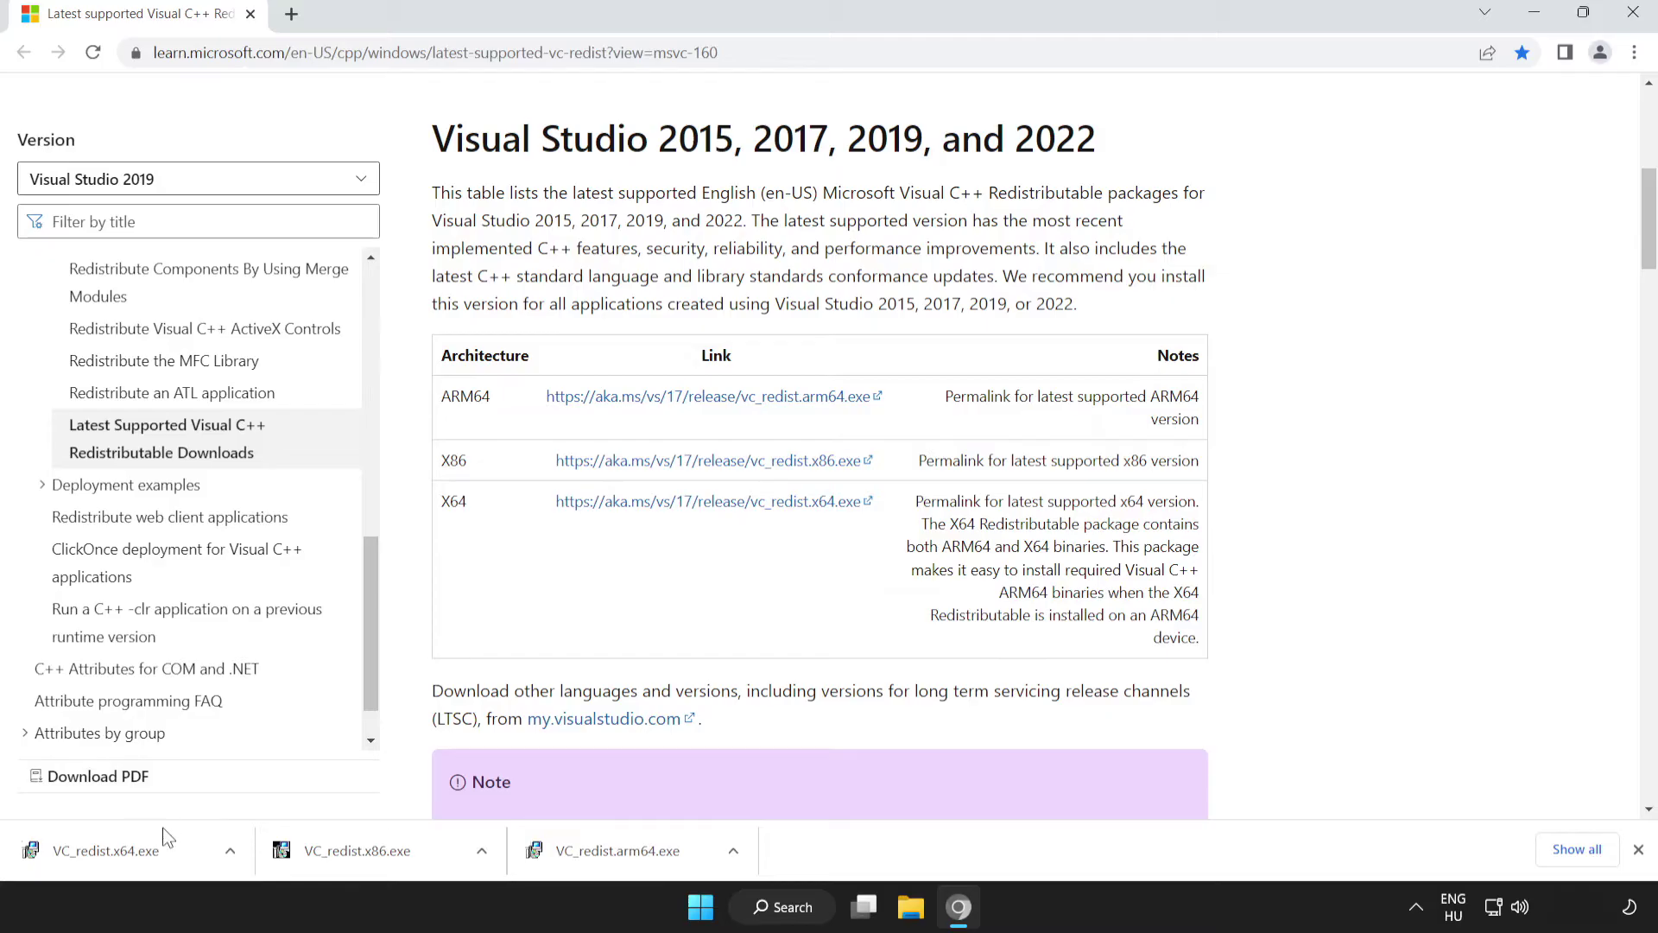
{"action": "left_click", "coordinate": [143, 852]}
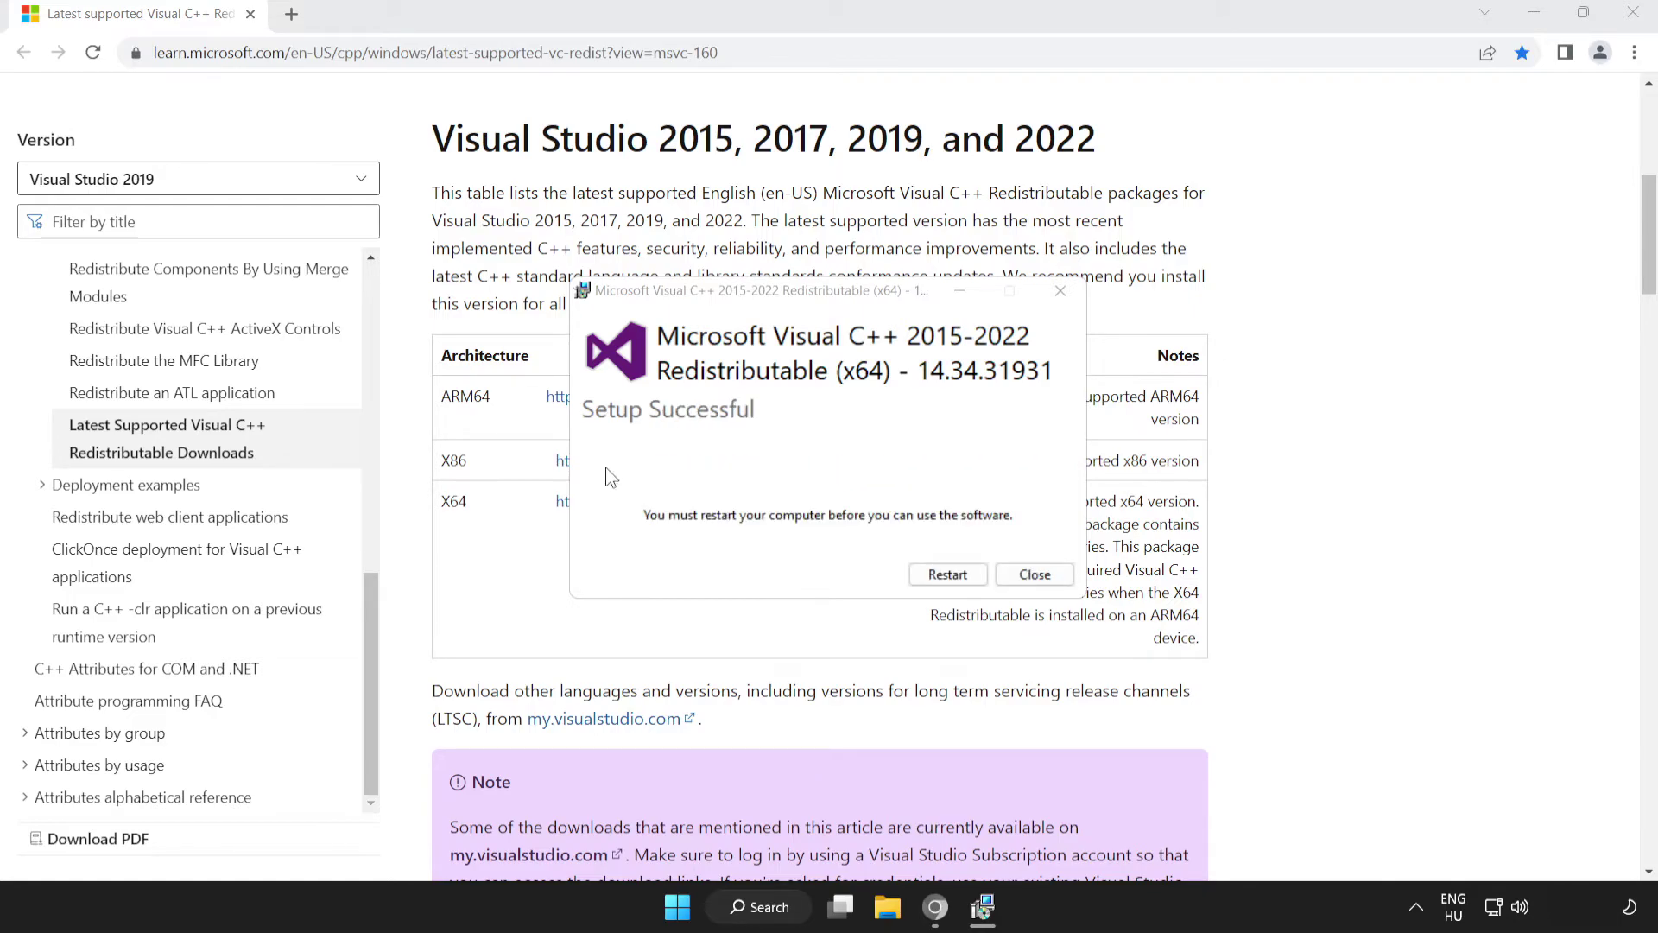
{"action": "left_click", "coordinate": [1035, 575]}
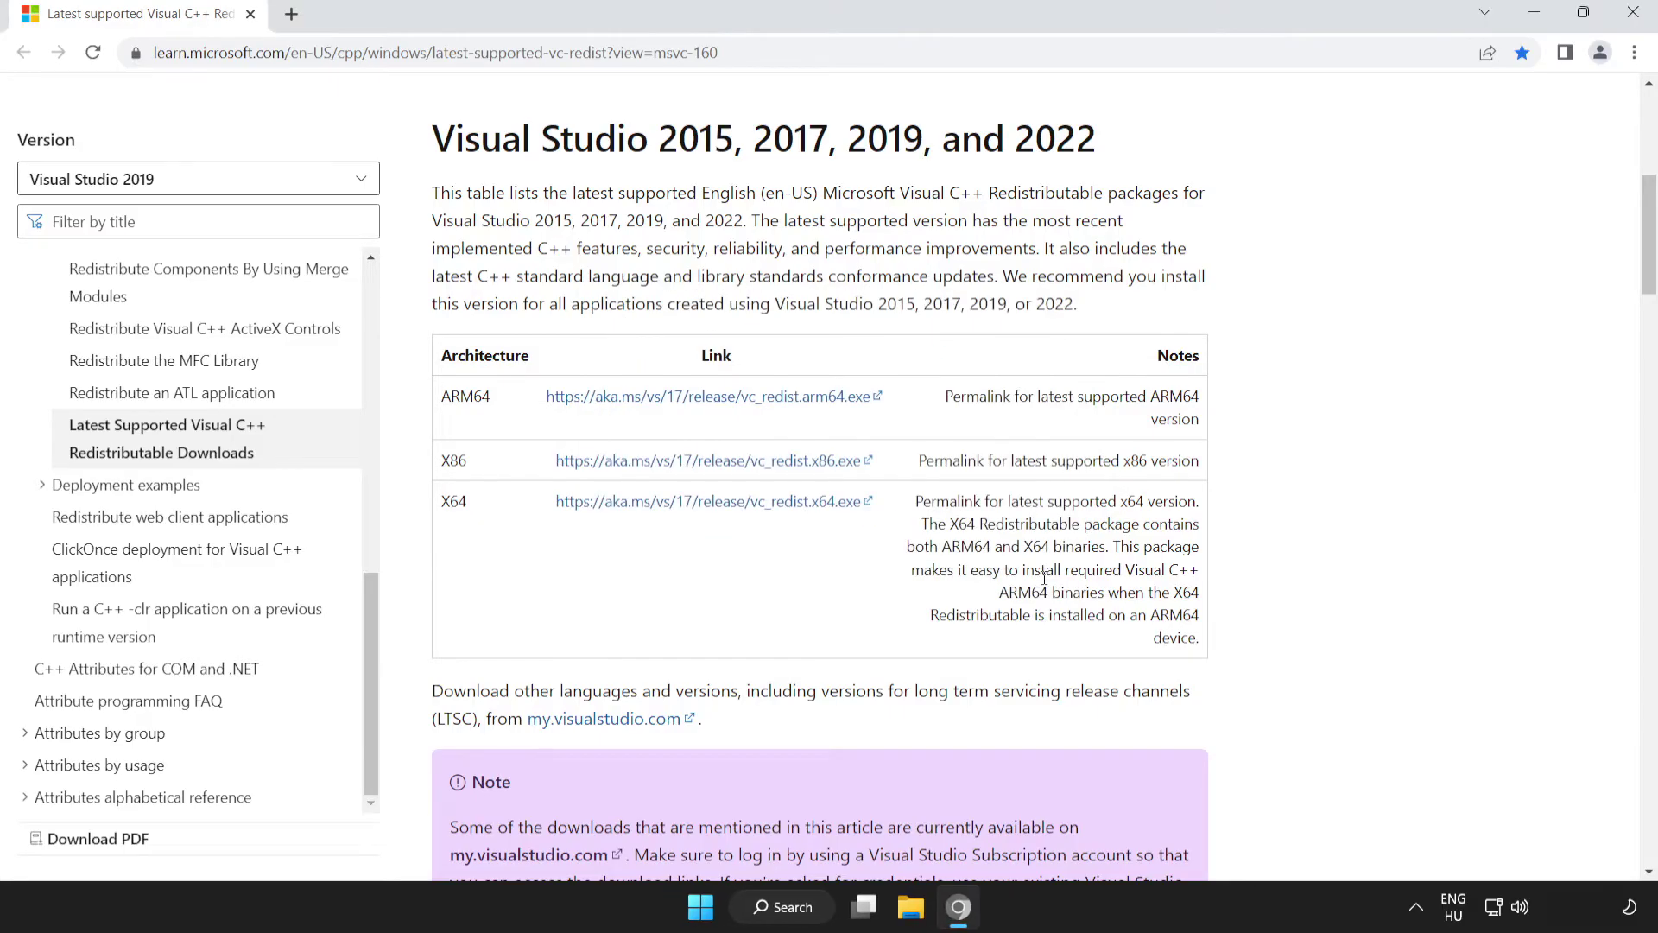
- Close the Visual C++ Redistributable download page and bring up the computer's power options
{"action": "left_click", "coordinate": [1633, 15]}
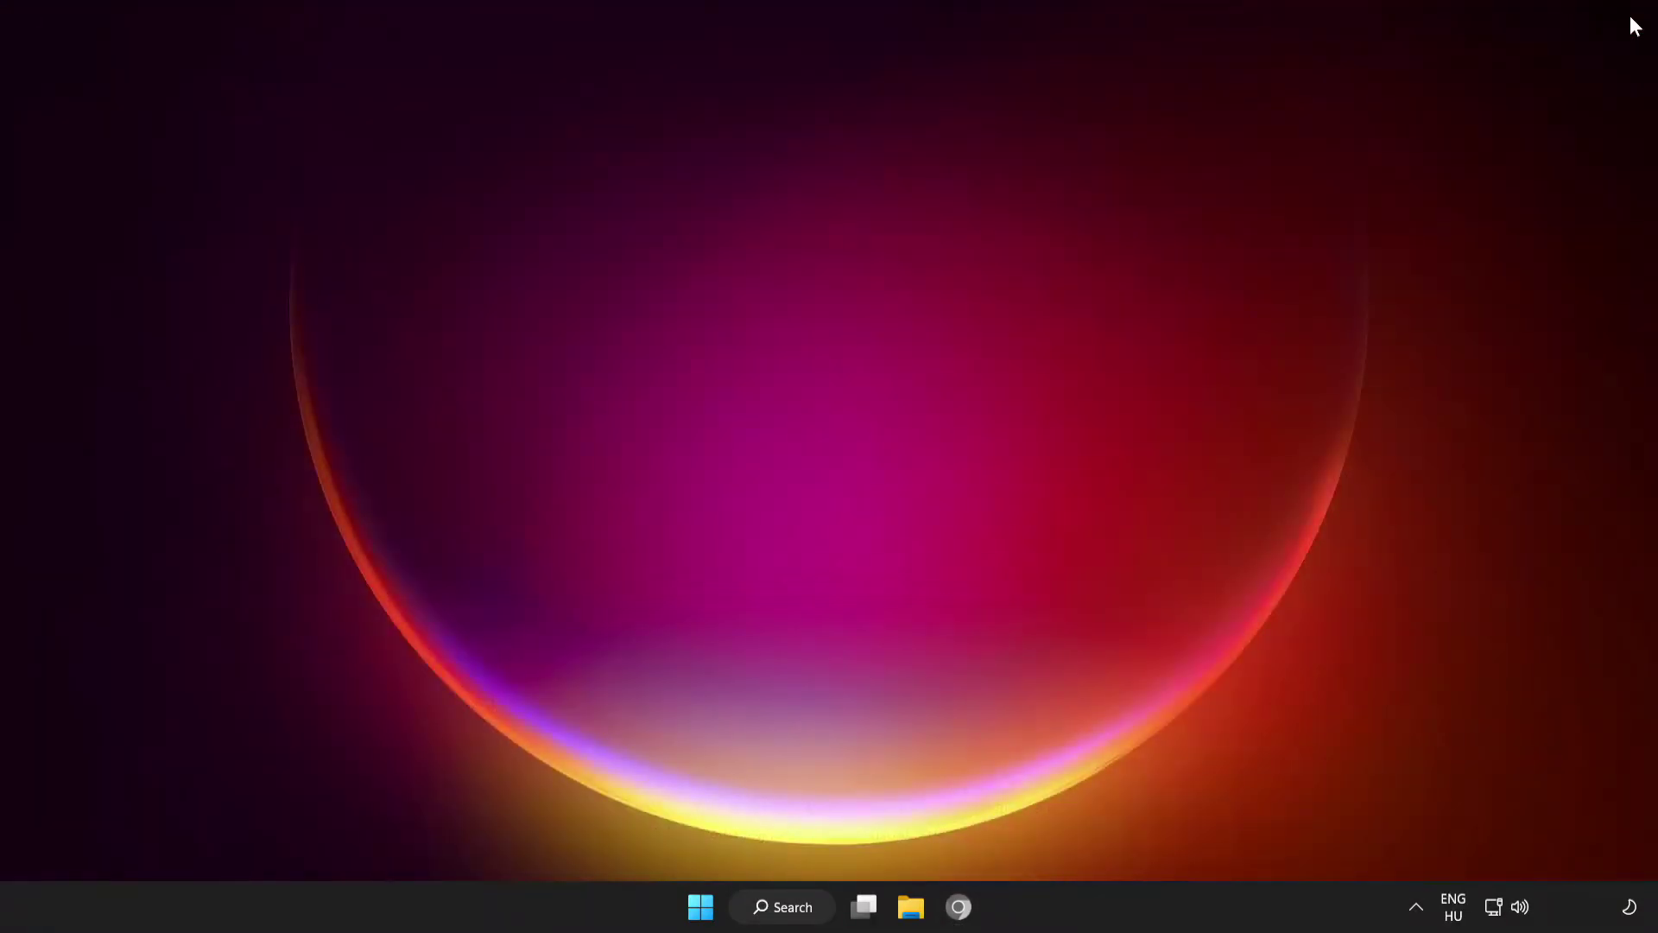
{"action": "key", "text": "super"}
{"action": "left_click", "coordinate": [1096, 833]}
- Search Windows for cmd and run Command Prompt as administrator
{"action": "left_click", "coordinate": [788, 914]}
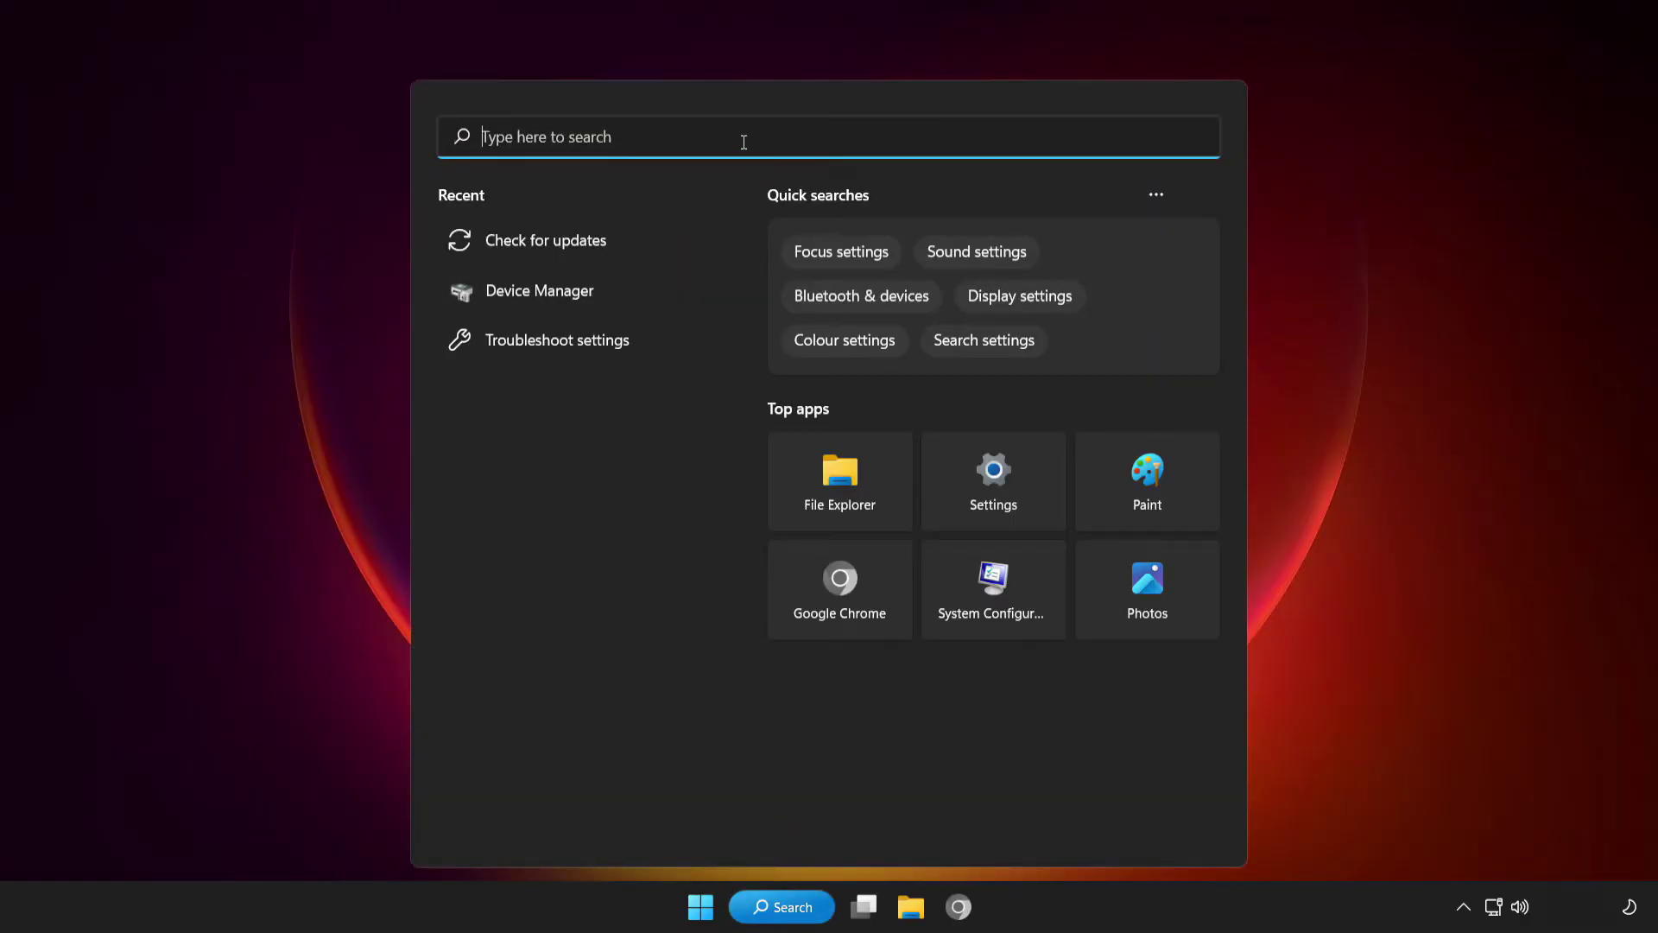
{"action": "type", "text": "cmd"}
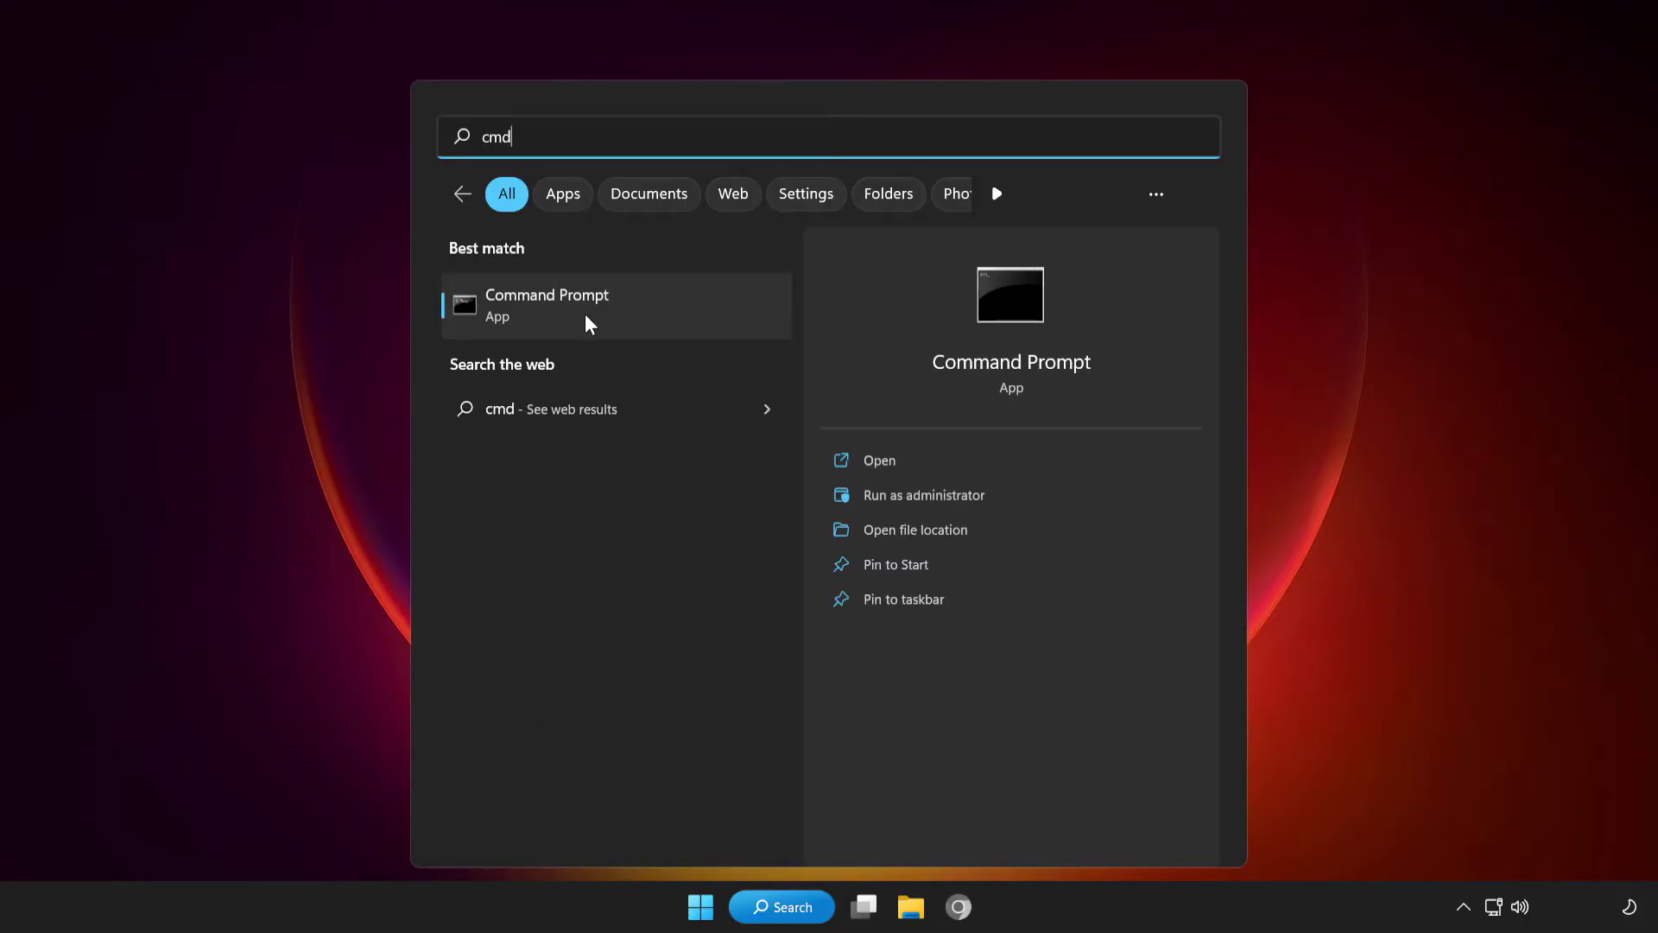
{"action": "right_click", "coordinate": [659, 316]}
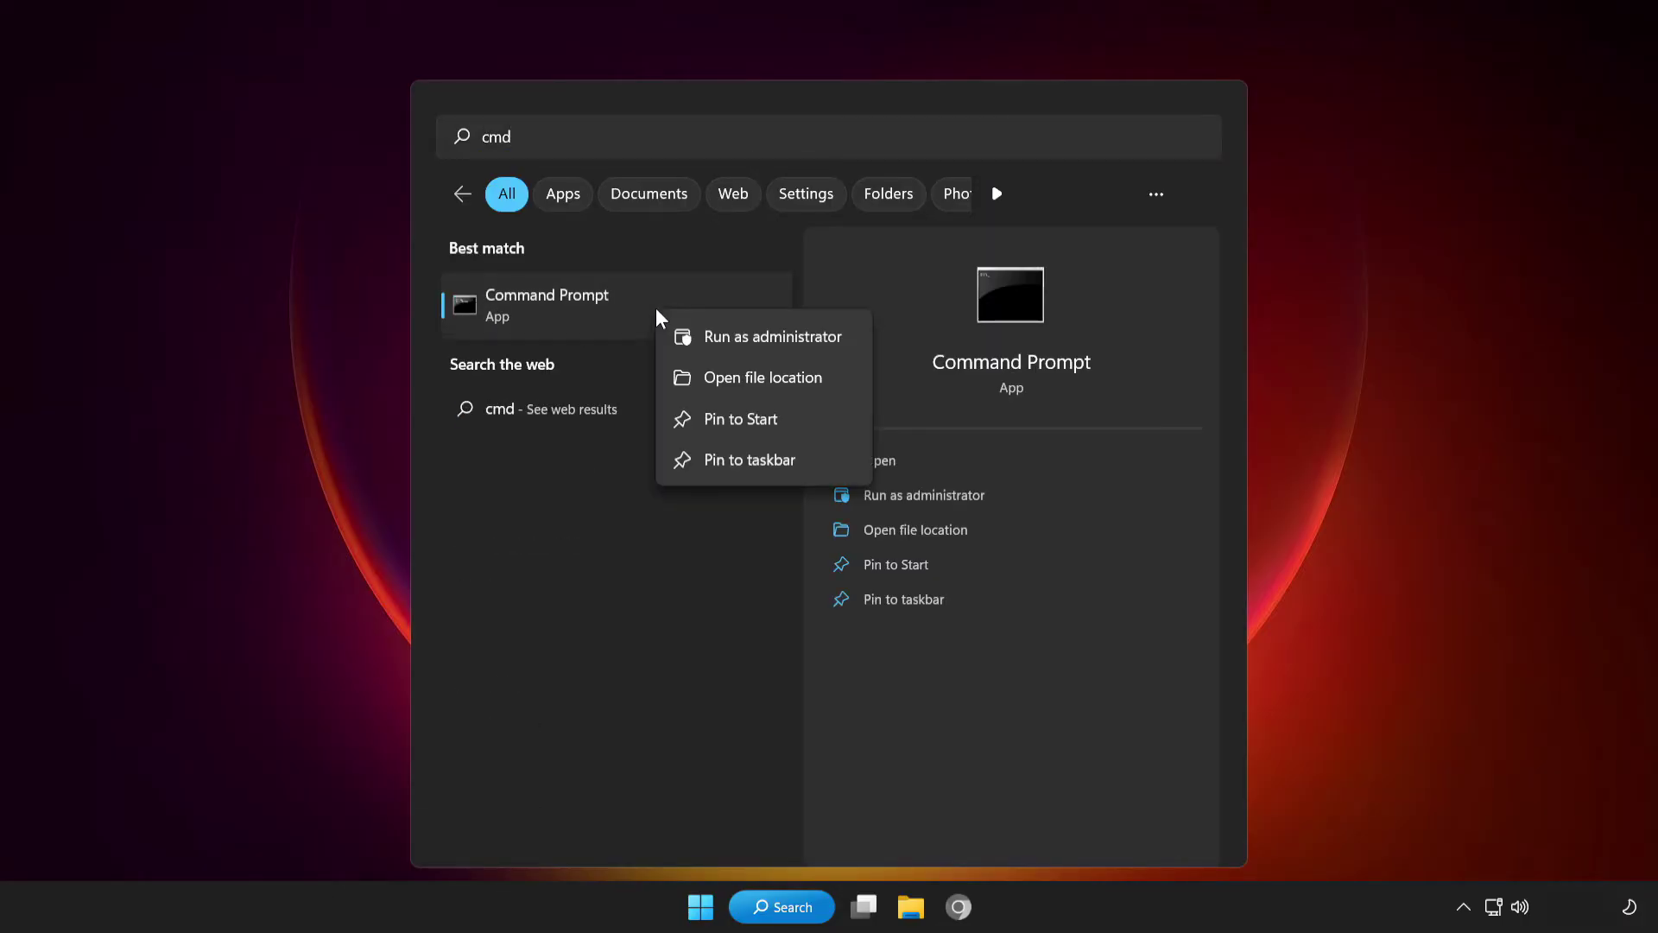
{"action": "left_click", "coordinate": [746, 337]}
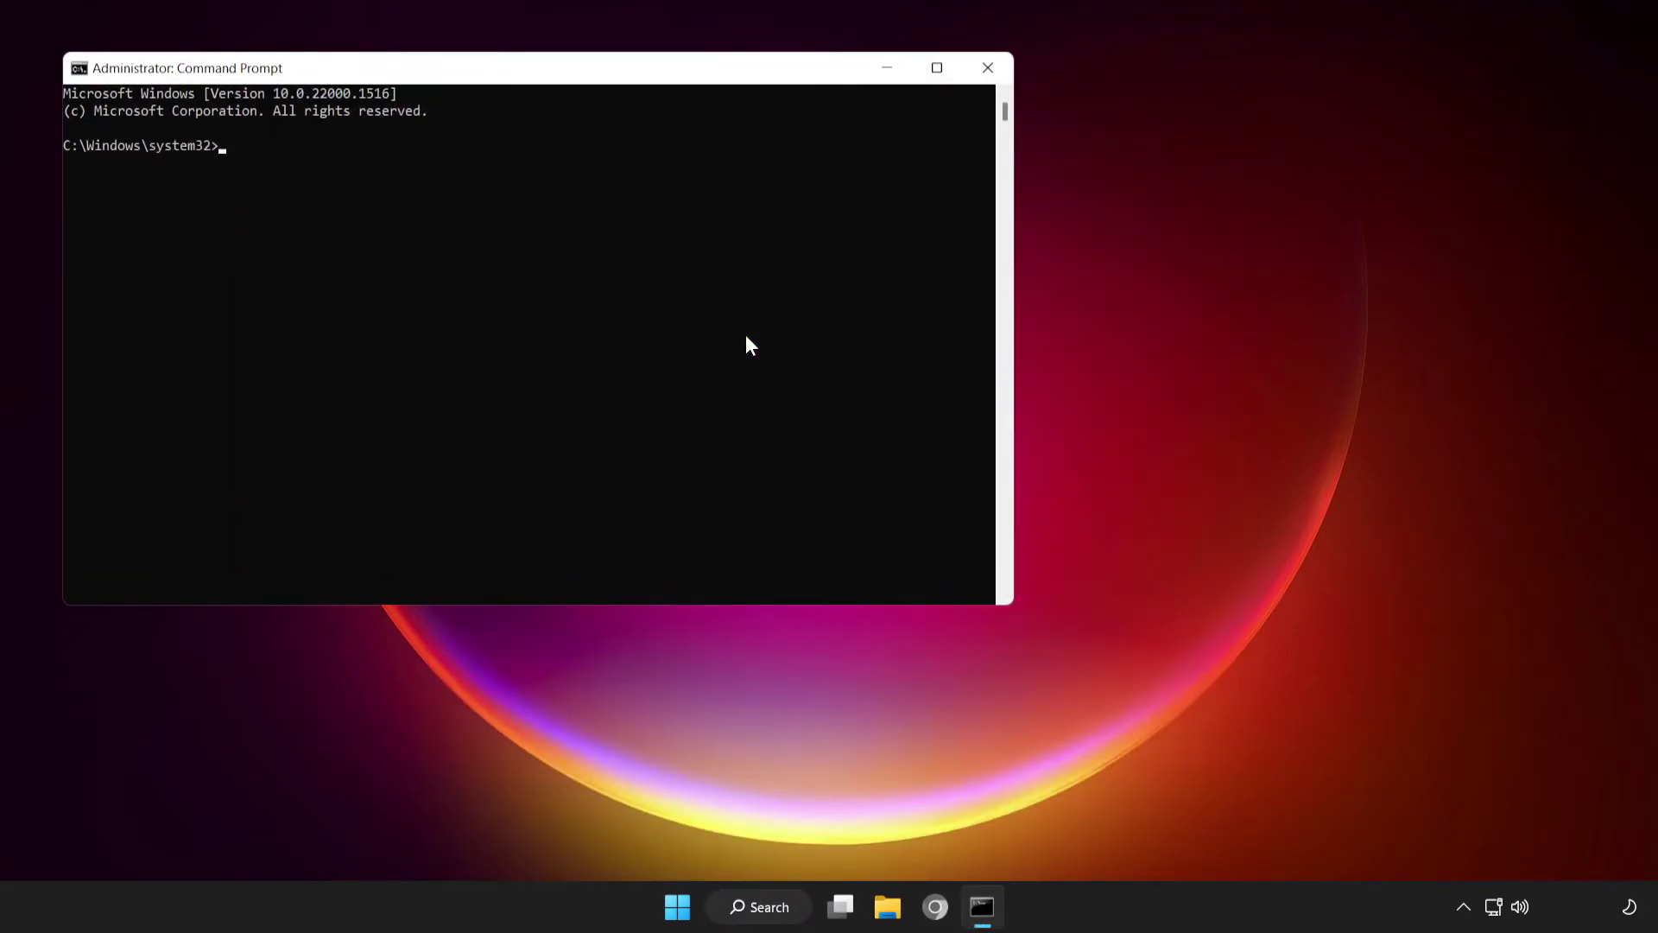
- Run the system file scan with sfc /scannow and close Command Prompt once it completes
{"action": "left_click_drag", "start_coordinate": [603, 78], "coordinate": [904, 171]}
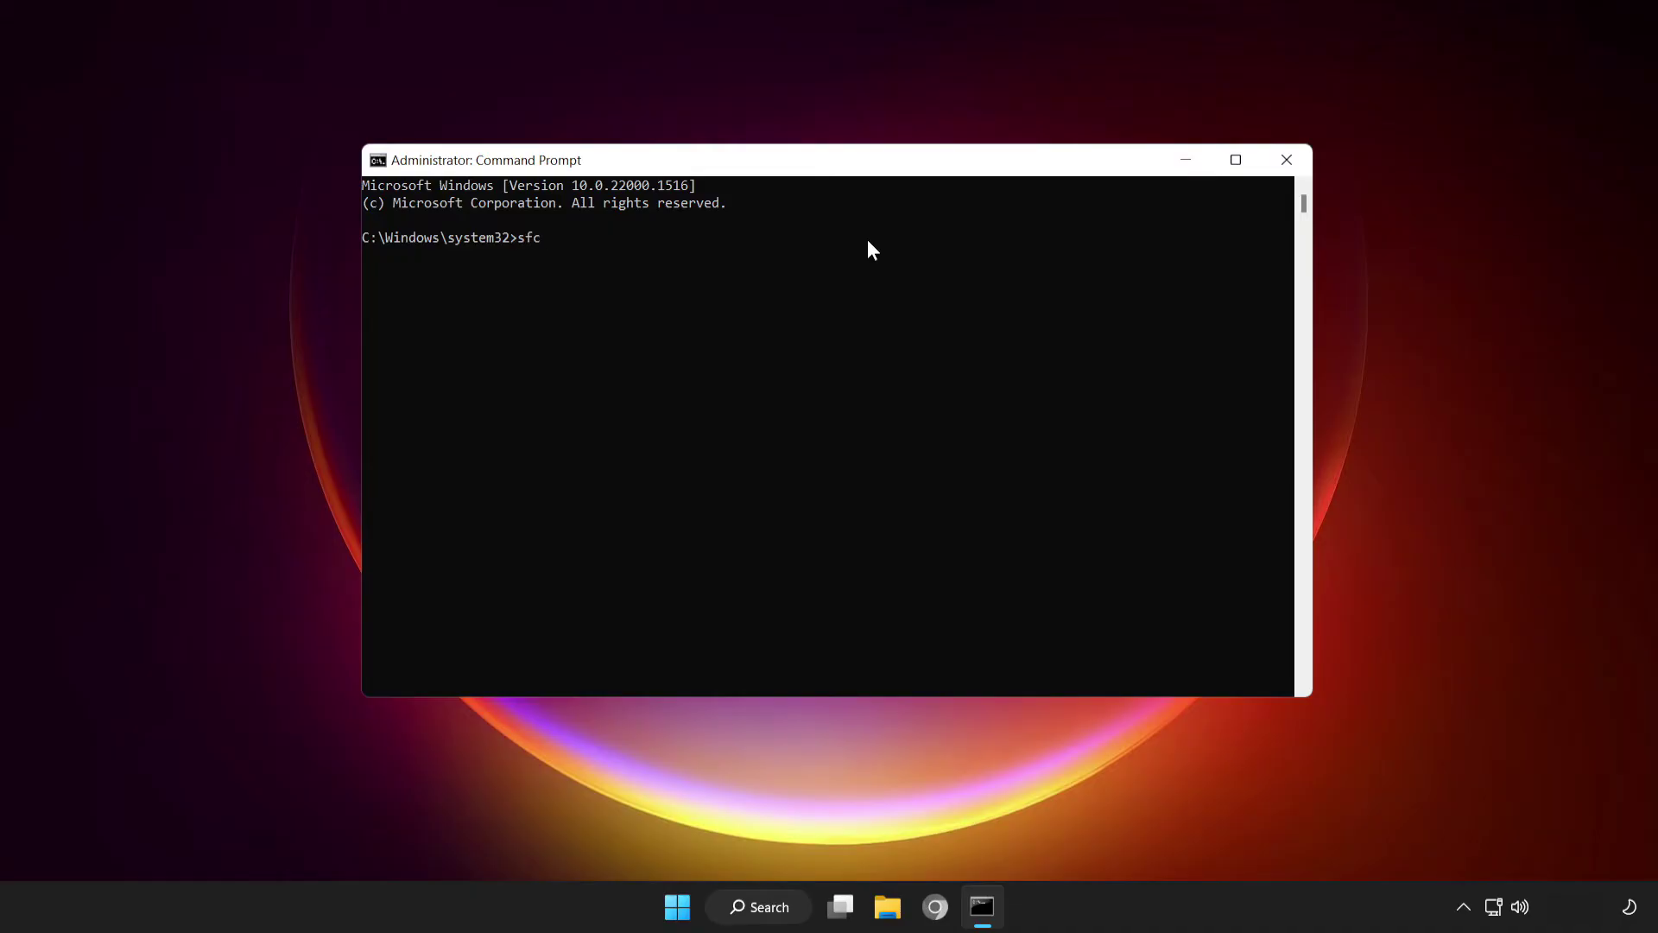
{"action": "type", "text": "sfc /scannow"}
{"action": "key", "text": "Return"}
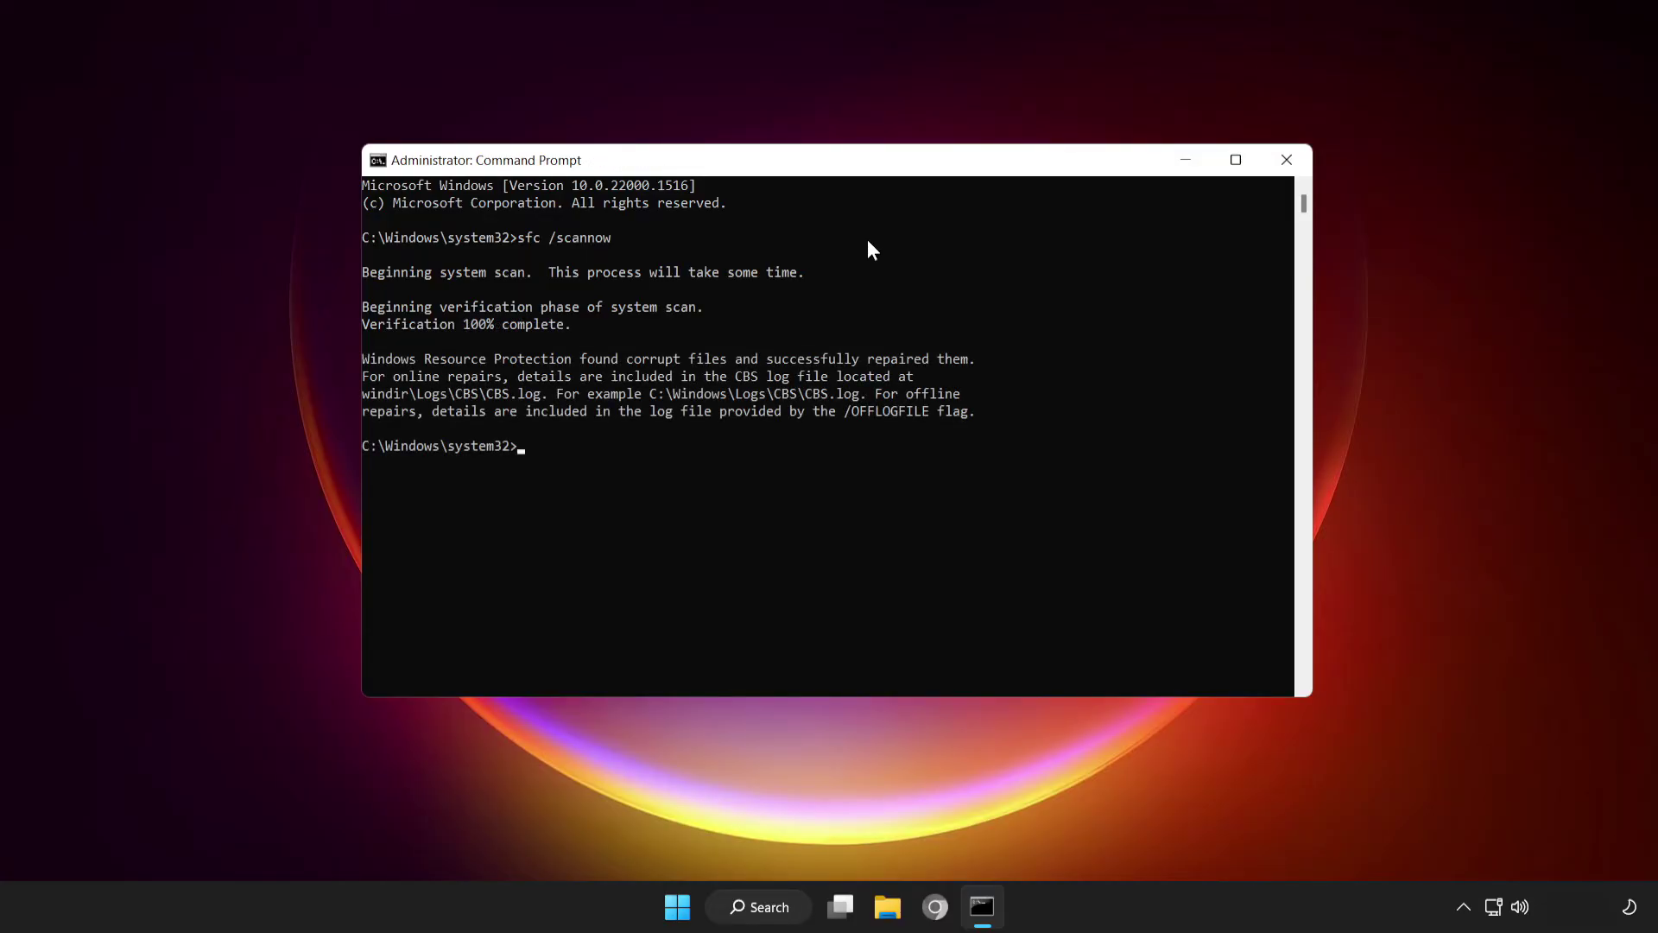
{"action": "left_click", "coordinate": [1287, 159]}
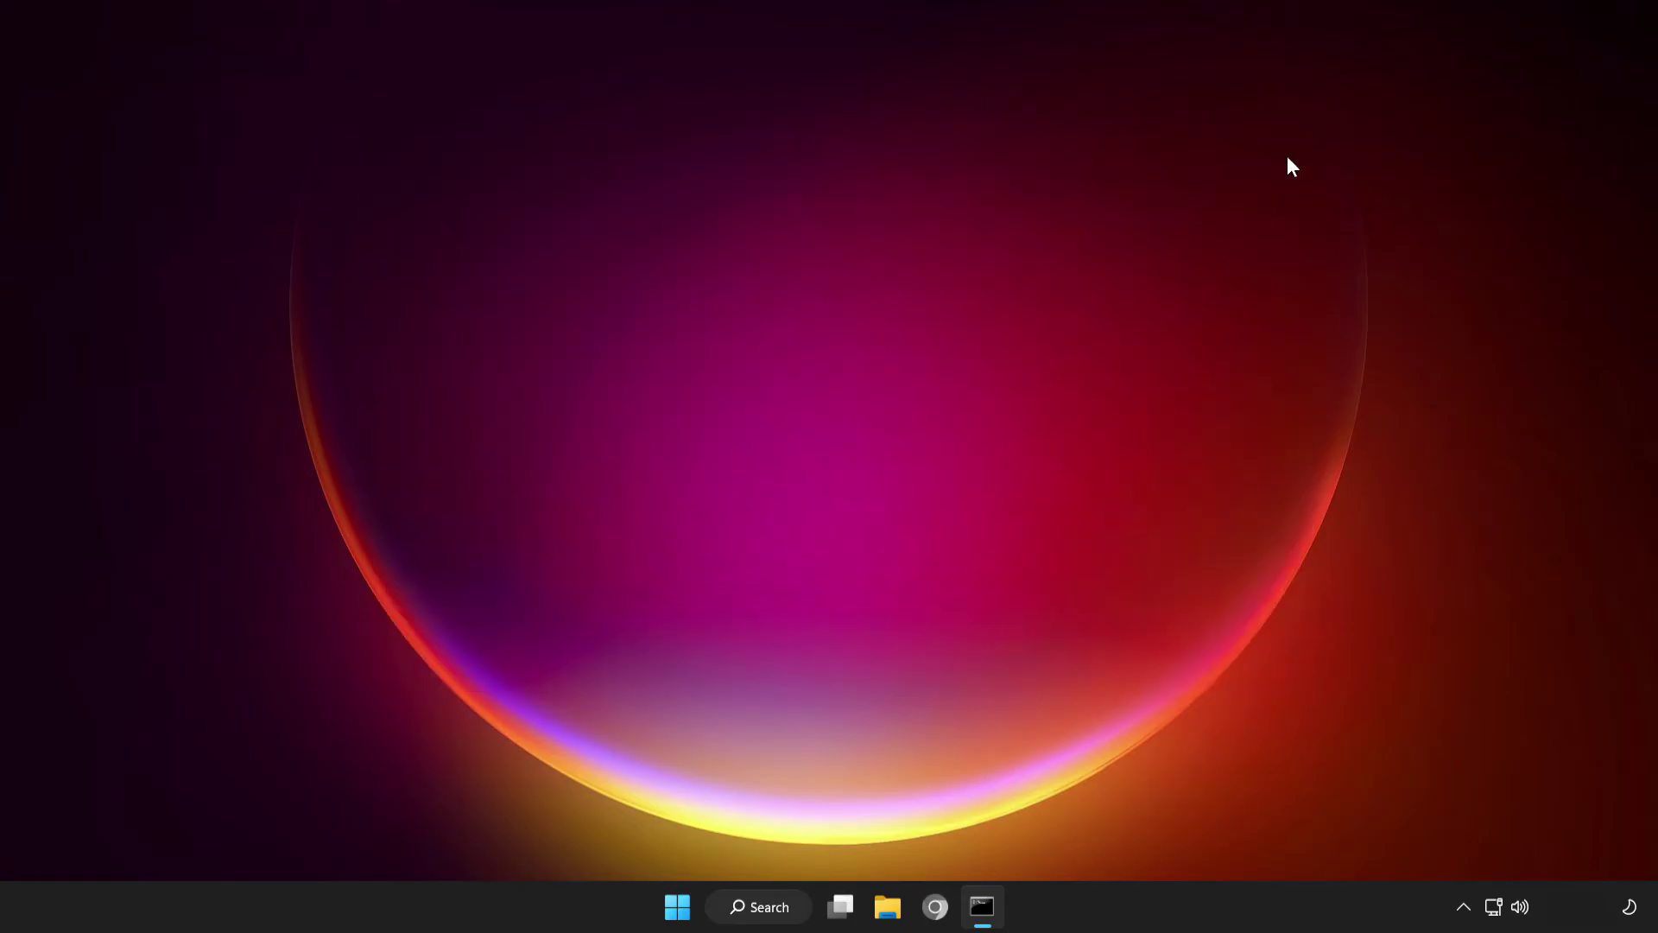
- Search for windows security, launch the Windows Security app and go to Virus & threat protection
{"action": "left_click", "coordinate": [795, 913]}
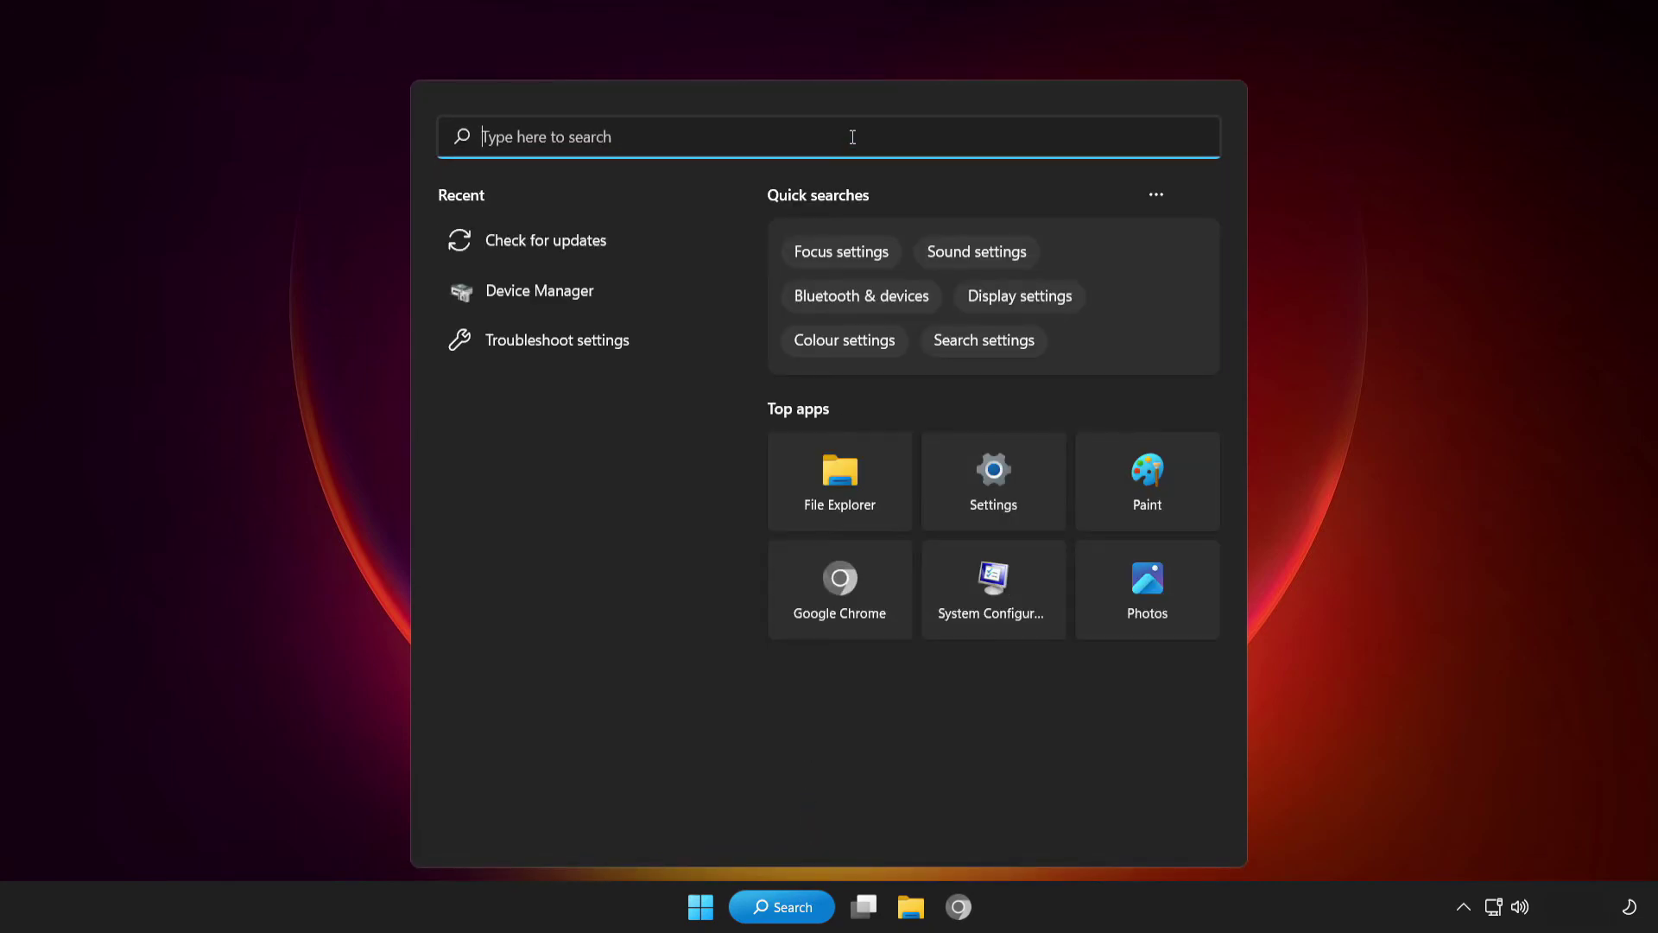
{"action": "type", "text": "windows"}
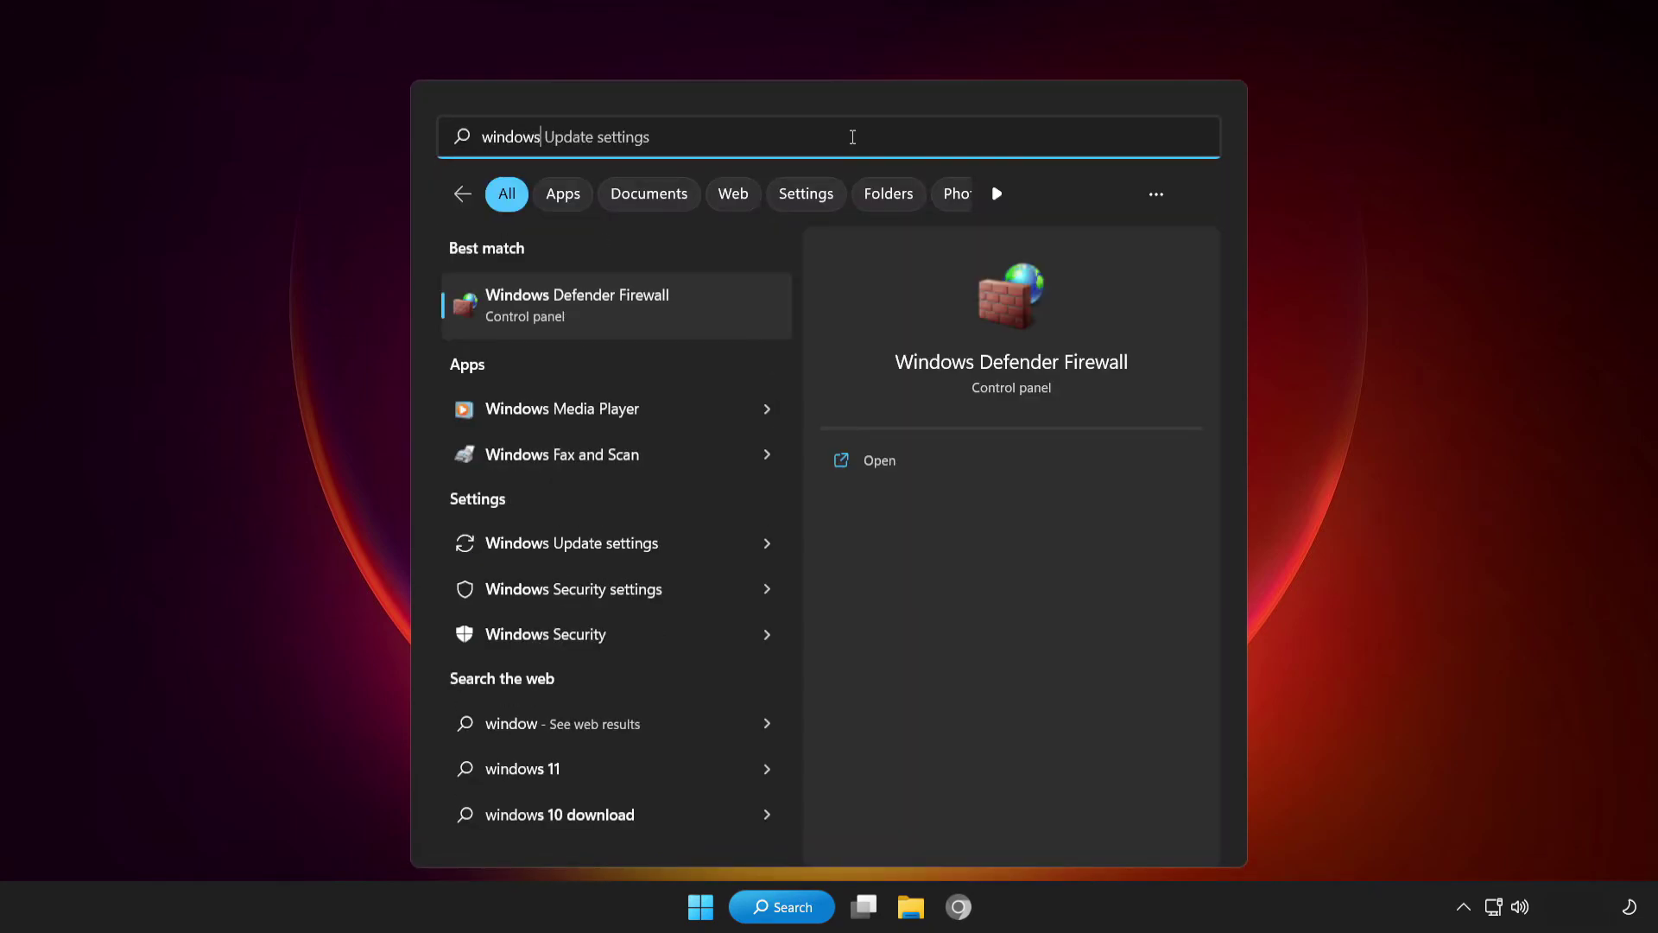
{"action": "type", "text": " securi"}
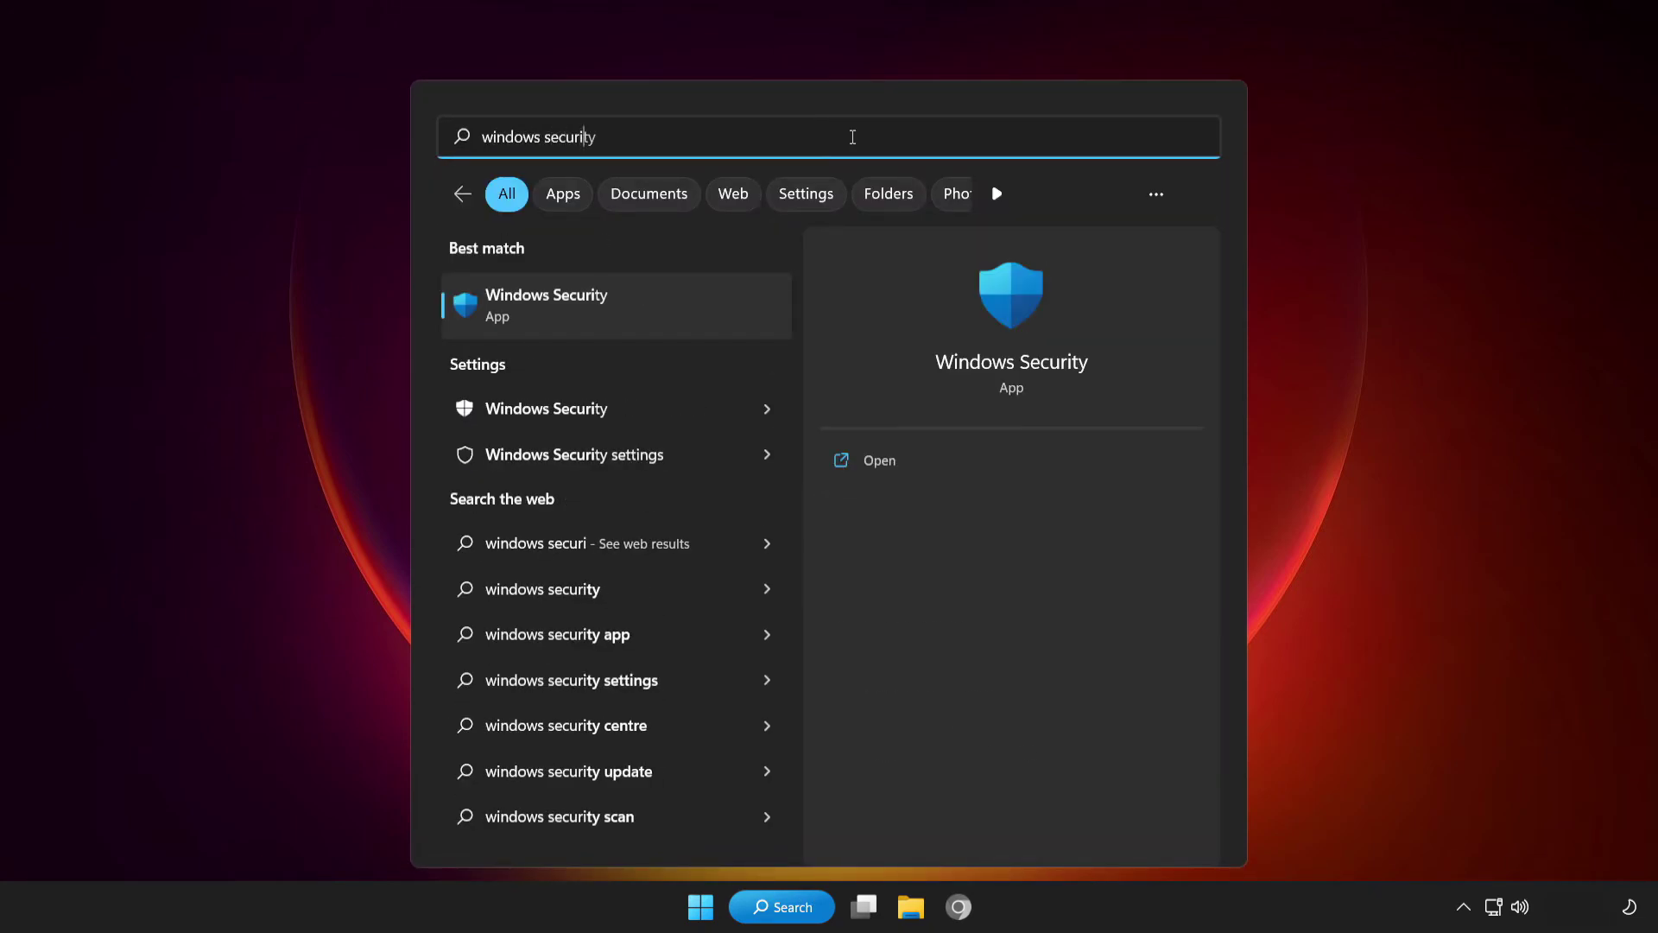
{"action": "type", "text": "ty"}
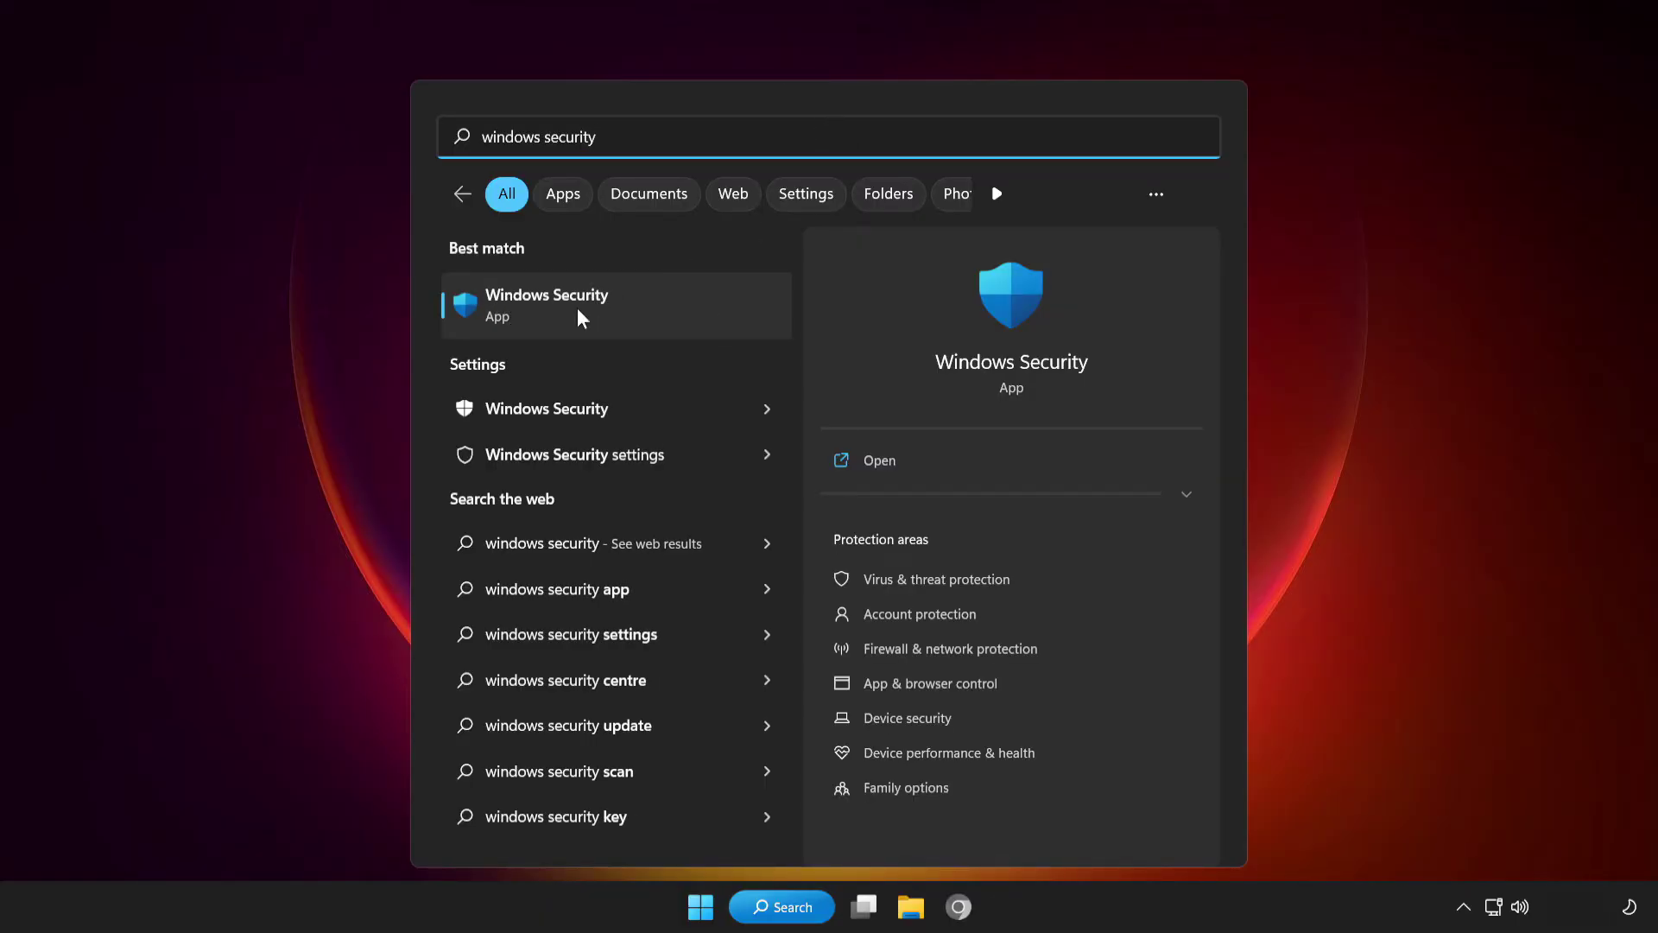
{"action": "left_click", "coordinate": [665, 301]}
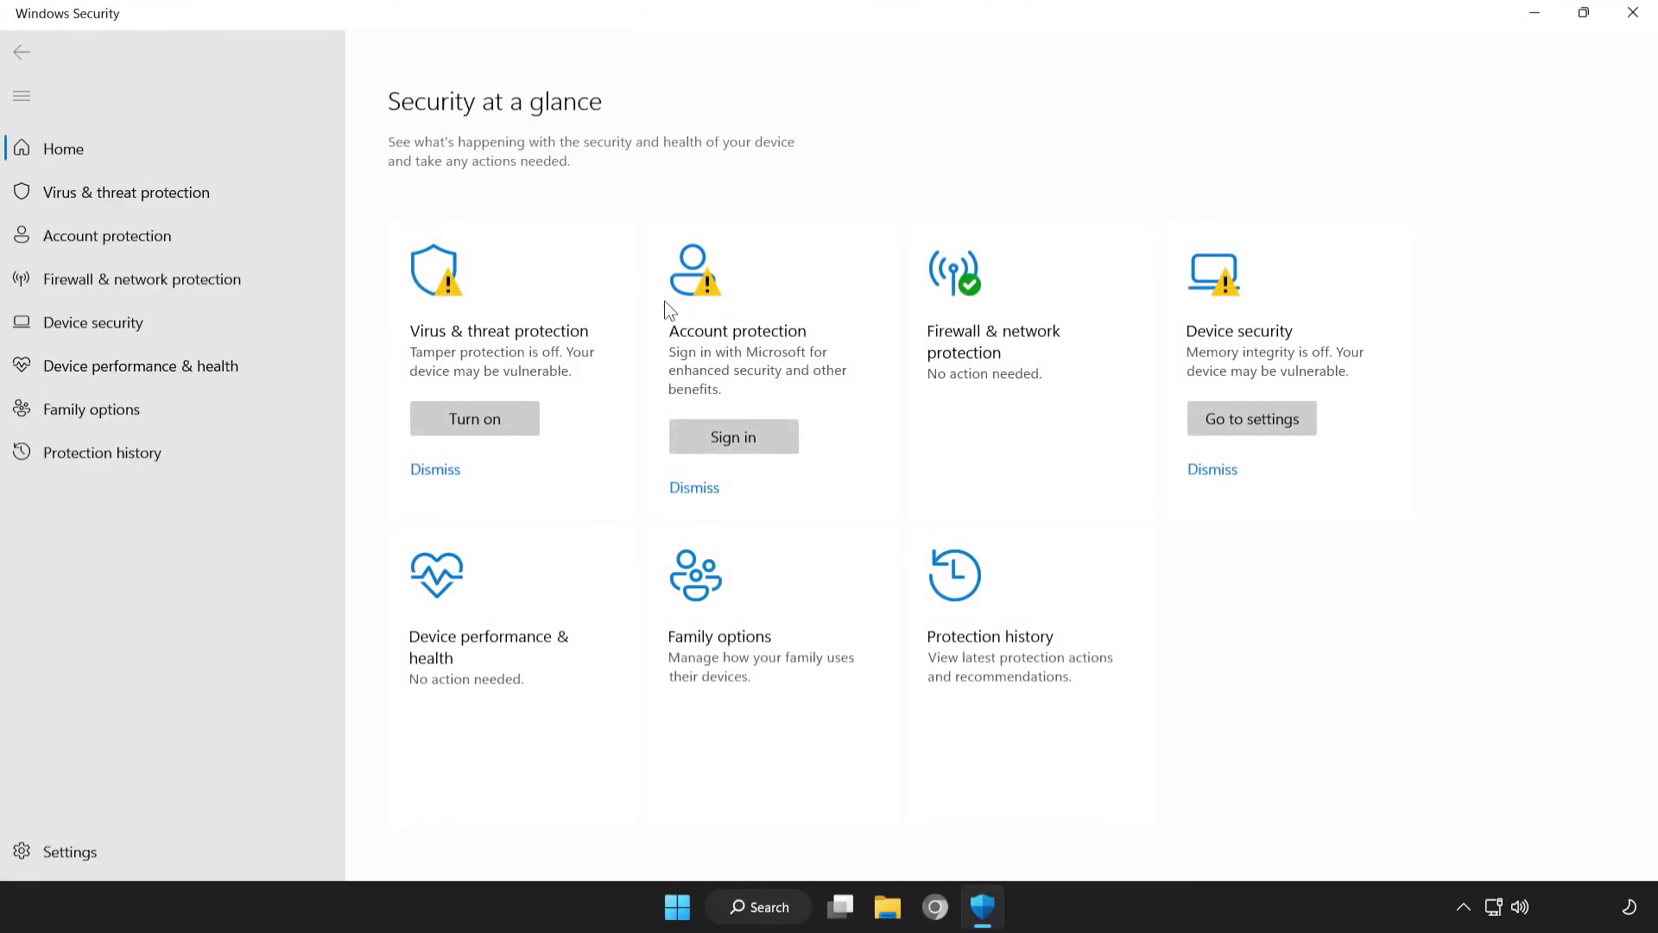
{"action": "left_click", "coordinate": [231, 191]}
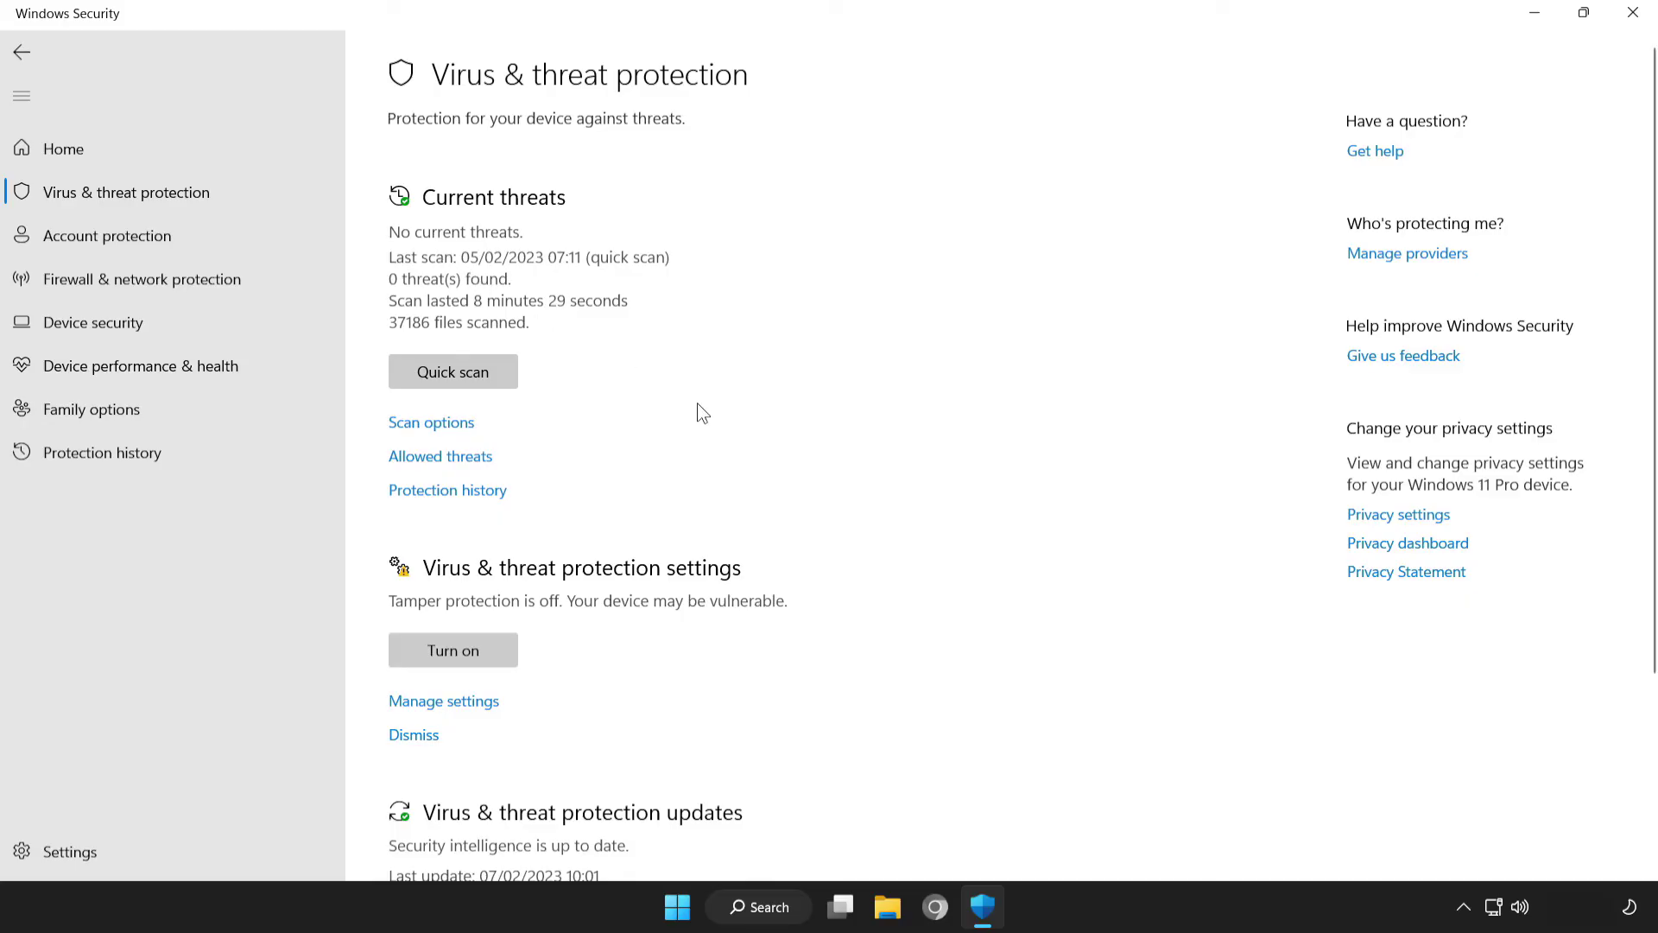
- Open the Virus & threat protection settings and go to the Microsoft Defender Antivirus exclusions
{"action": "scroll", "coordinate": [1654, 399], "scroll_direction": "down", "scroll_amount": 1}
{"action": "scroll", "coordinate": [1654, 400], "scroll_direction": "down", "scroll_amount": 2}
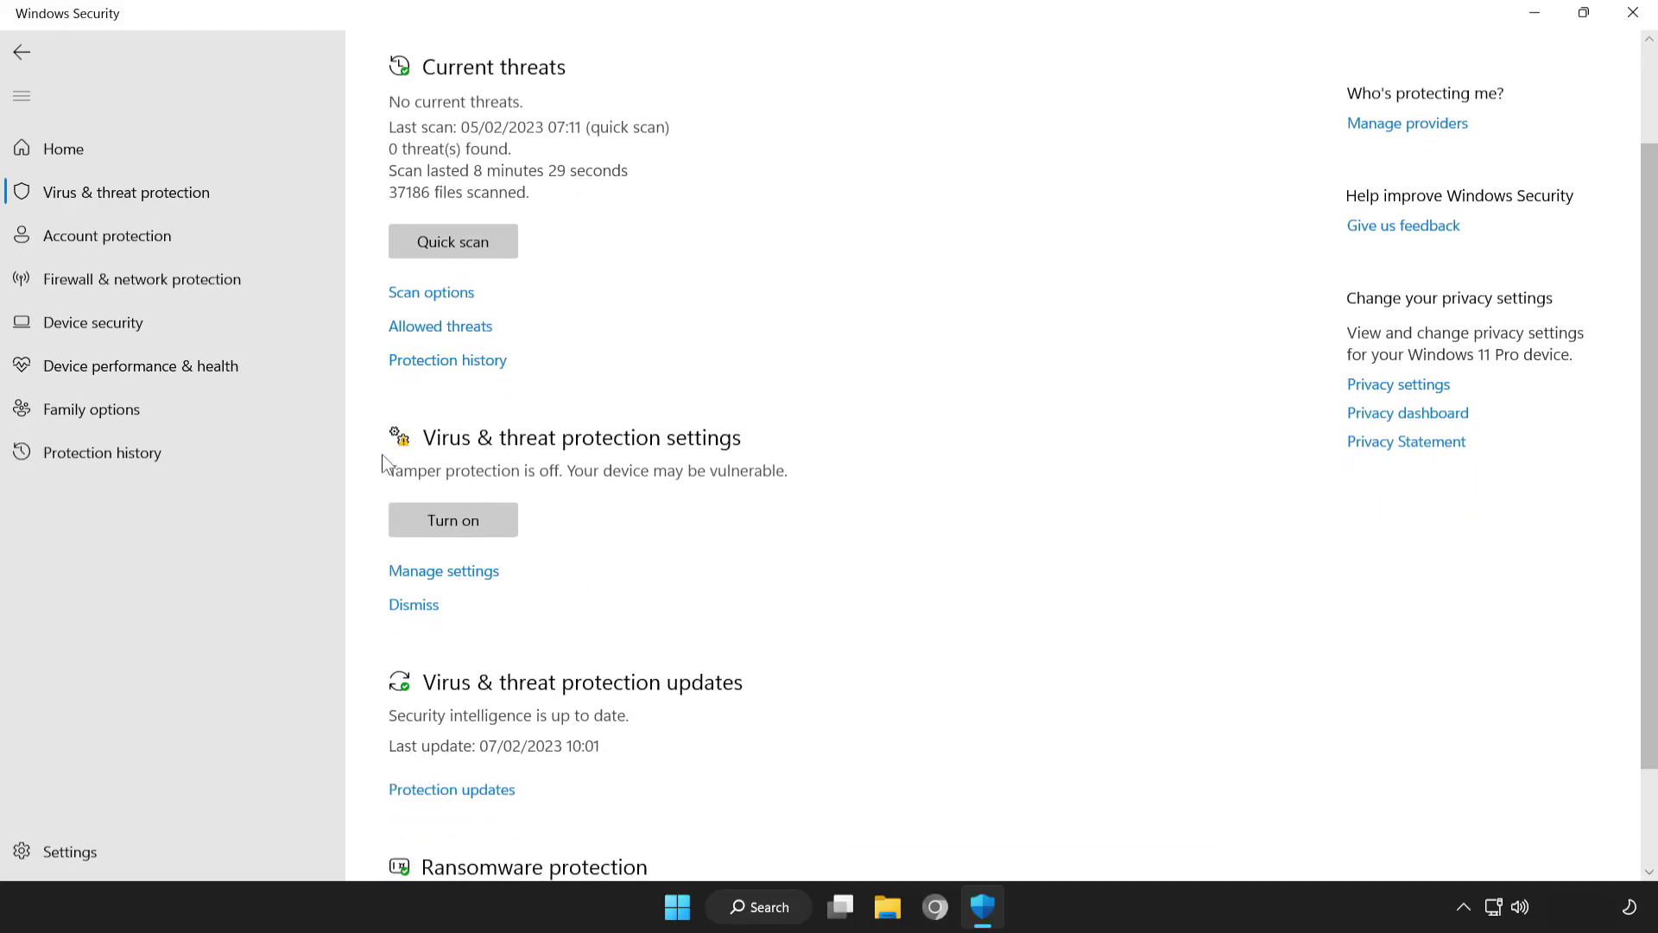
{"action": "left_click", "coordinate": [472, 572]}
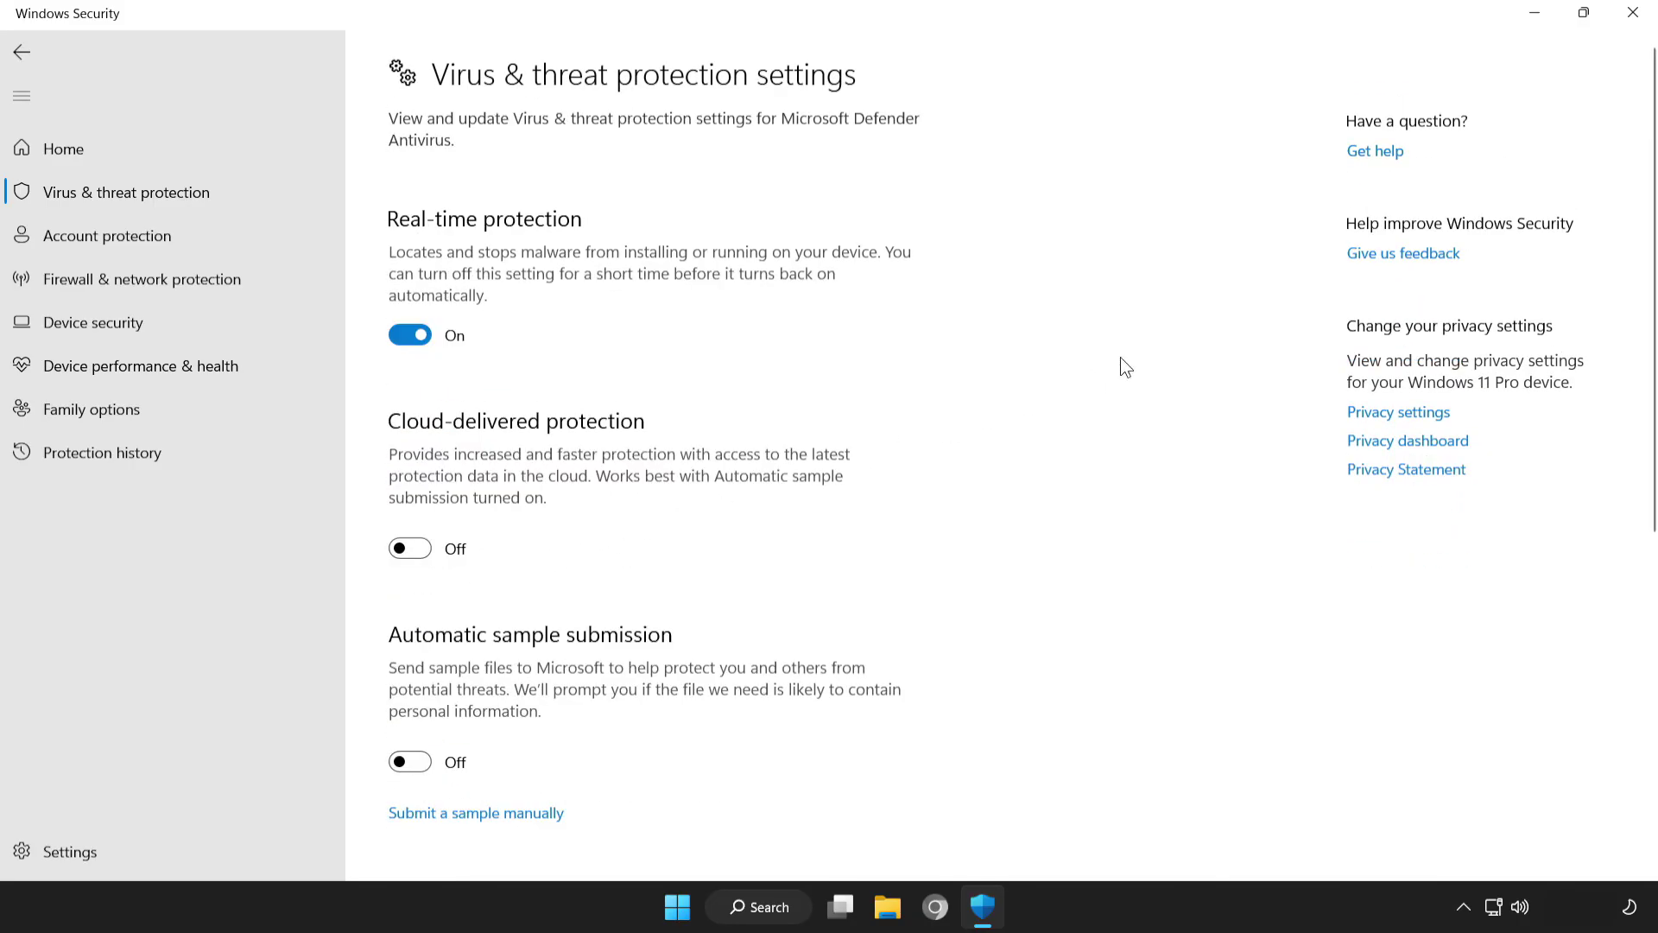
{"action": "scroll", "coordinate": [1648, 253], "scroll_direction": "down", "scroll_amount": 1}
{"action": "left_click_drag", "start_coordinate": [1648, 253], "coordinate": [1647, 592]}
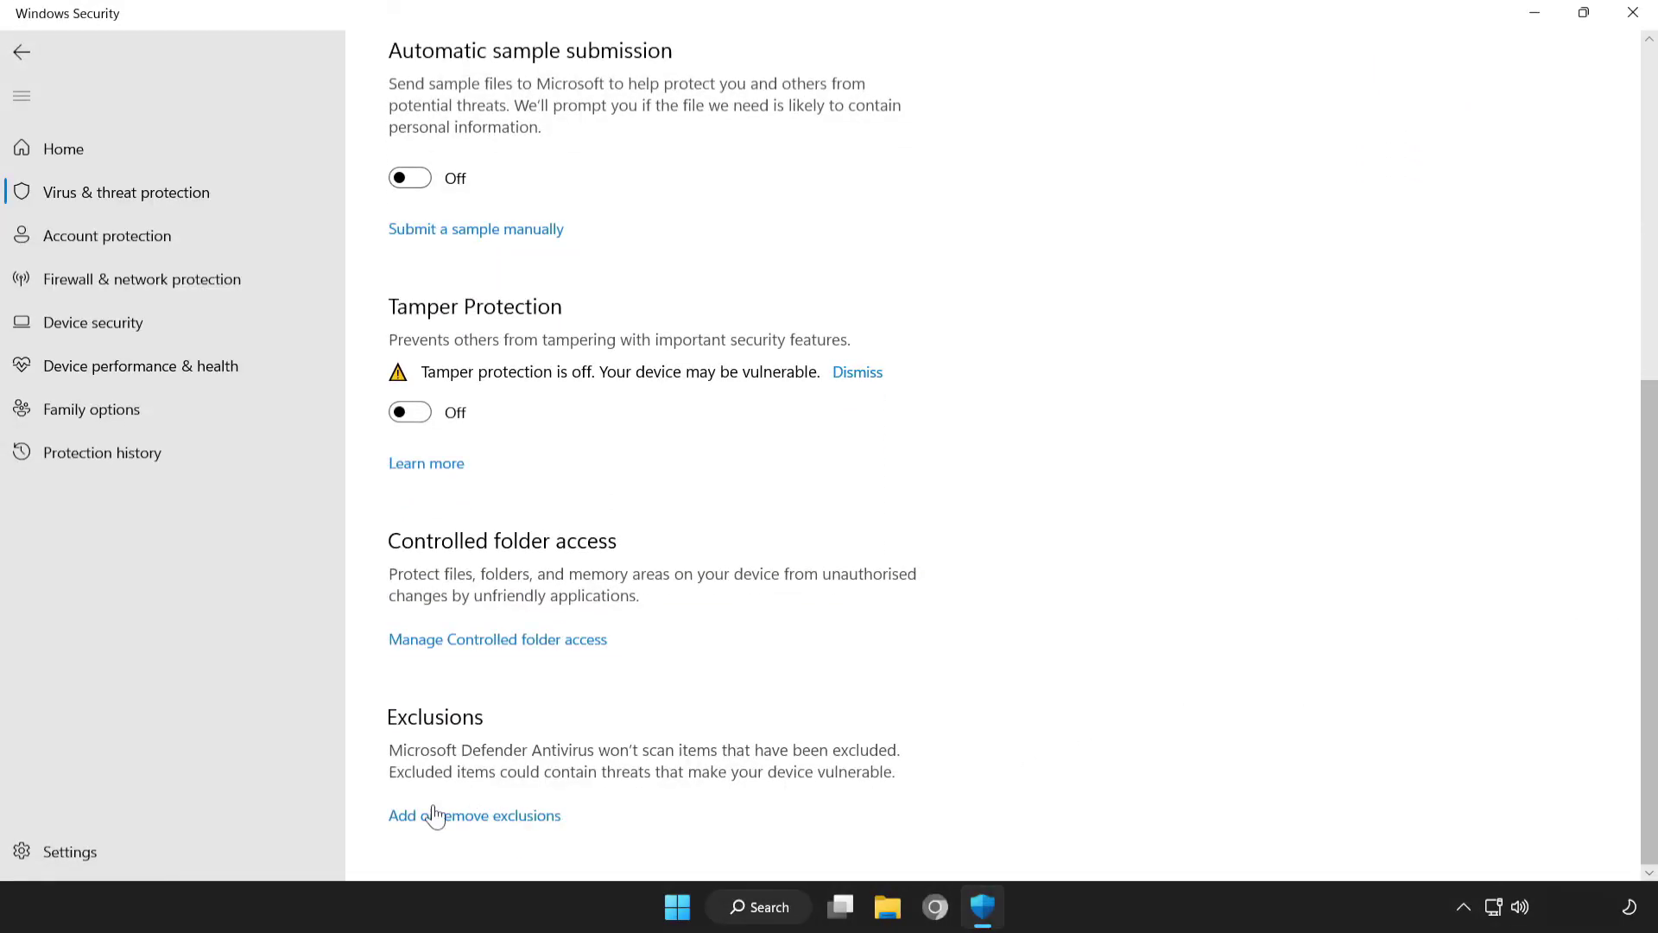
{"action": "left_click", "coordinate": [497, 820]}
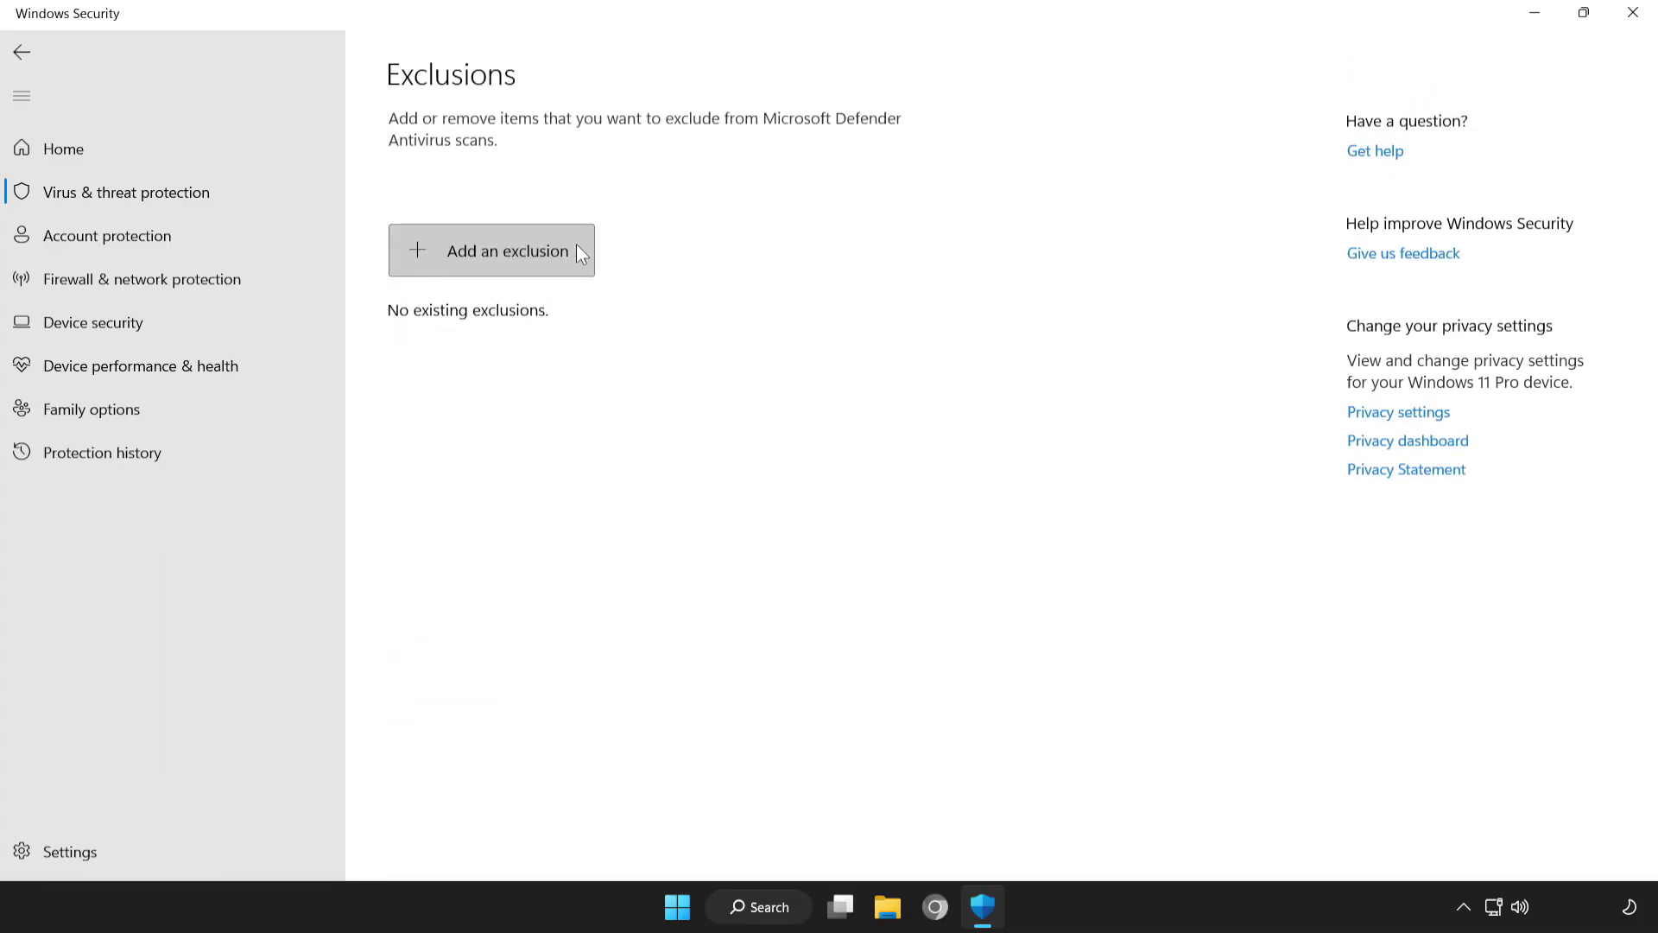
- Add a file exclusion for NOT WORKING APP from the NOT WORKING APP folder in Program Files (x86)
{"action": "left_click", "coordinate": [479, 251]}
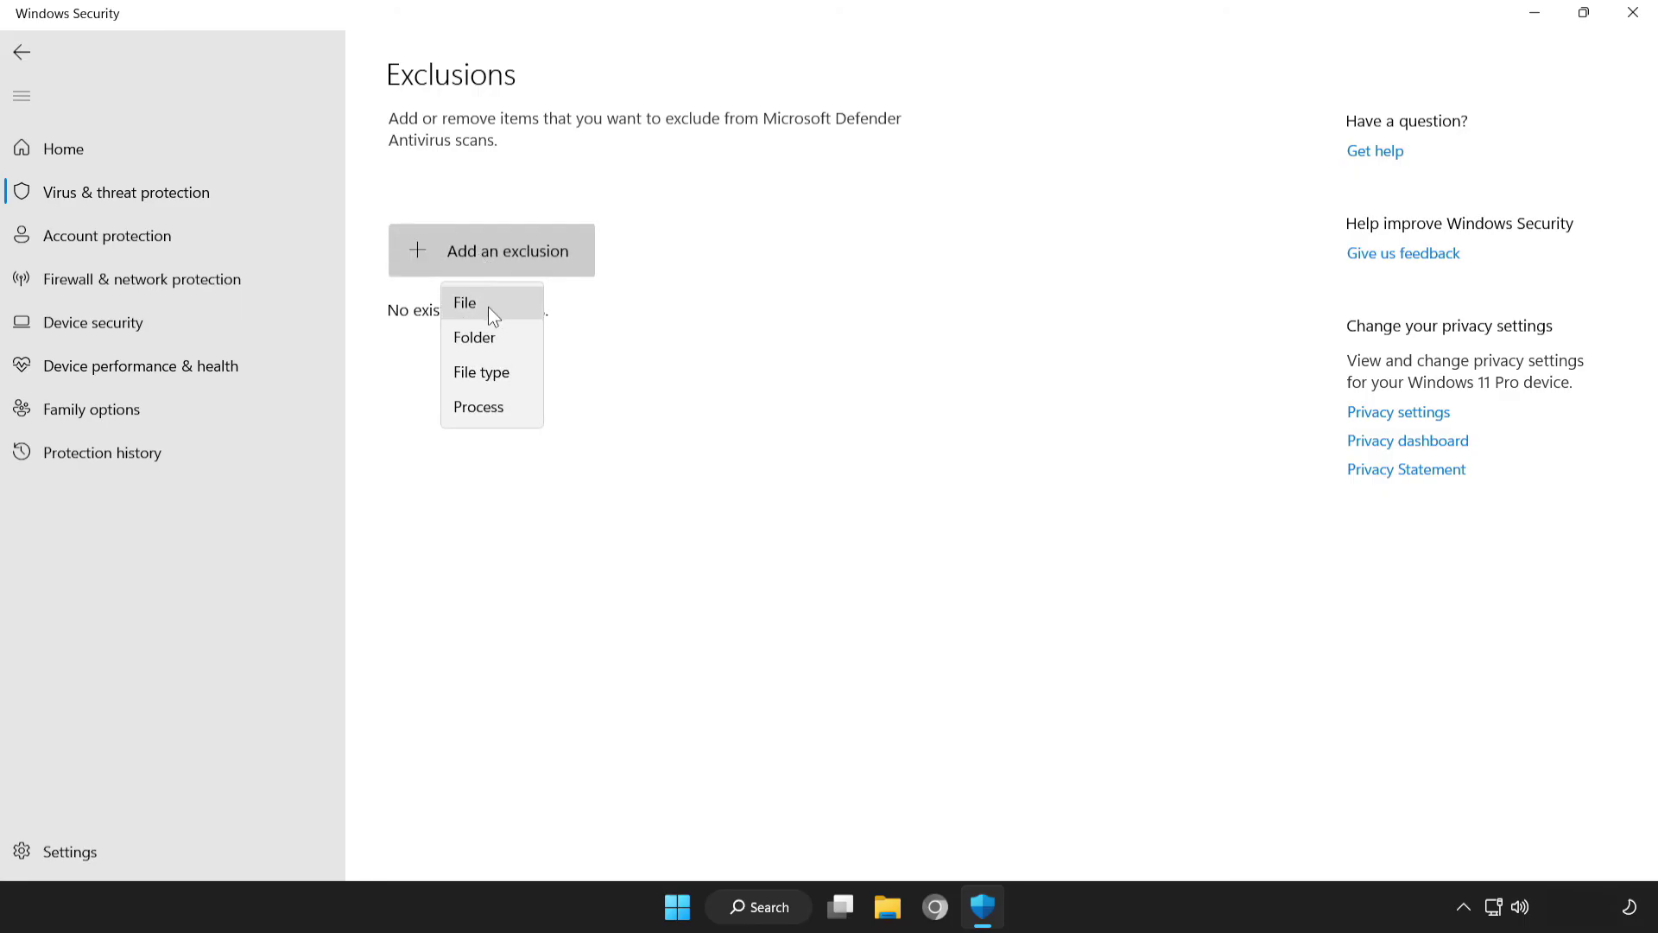
{"action": "left_click", "coordinate": [505, 304]}
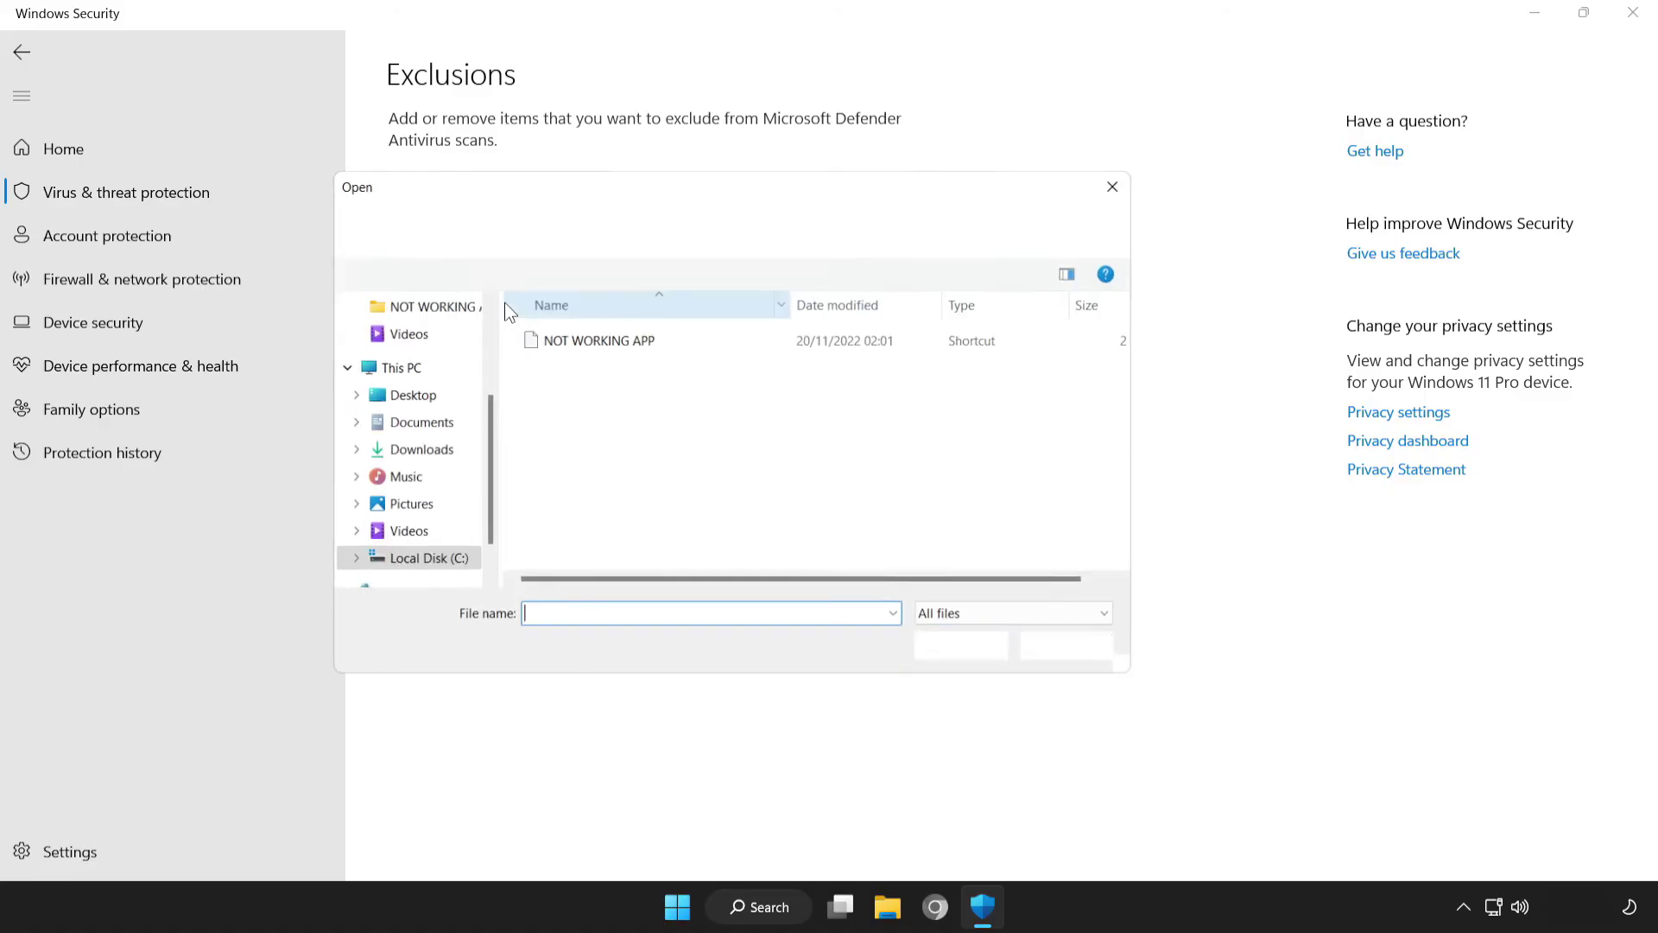
{"action": "left_click", "coordinate": [531, 342]}
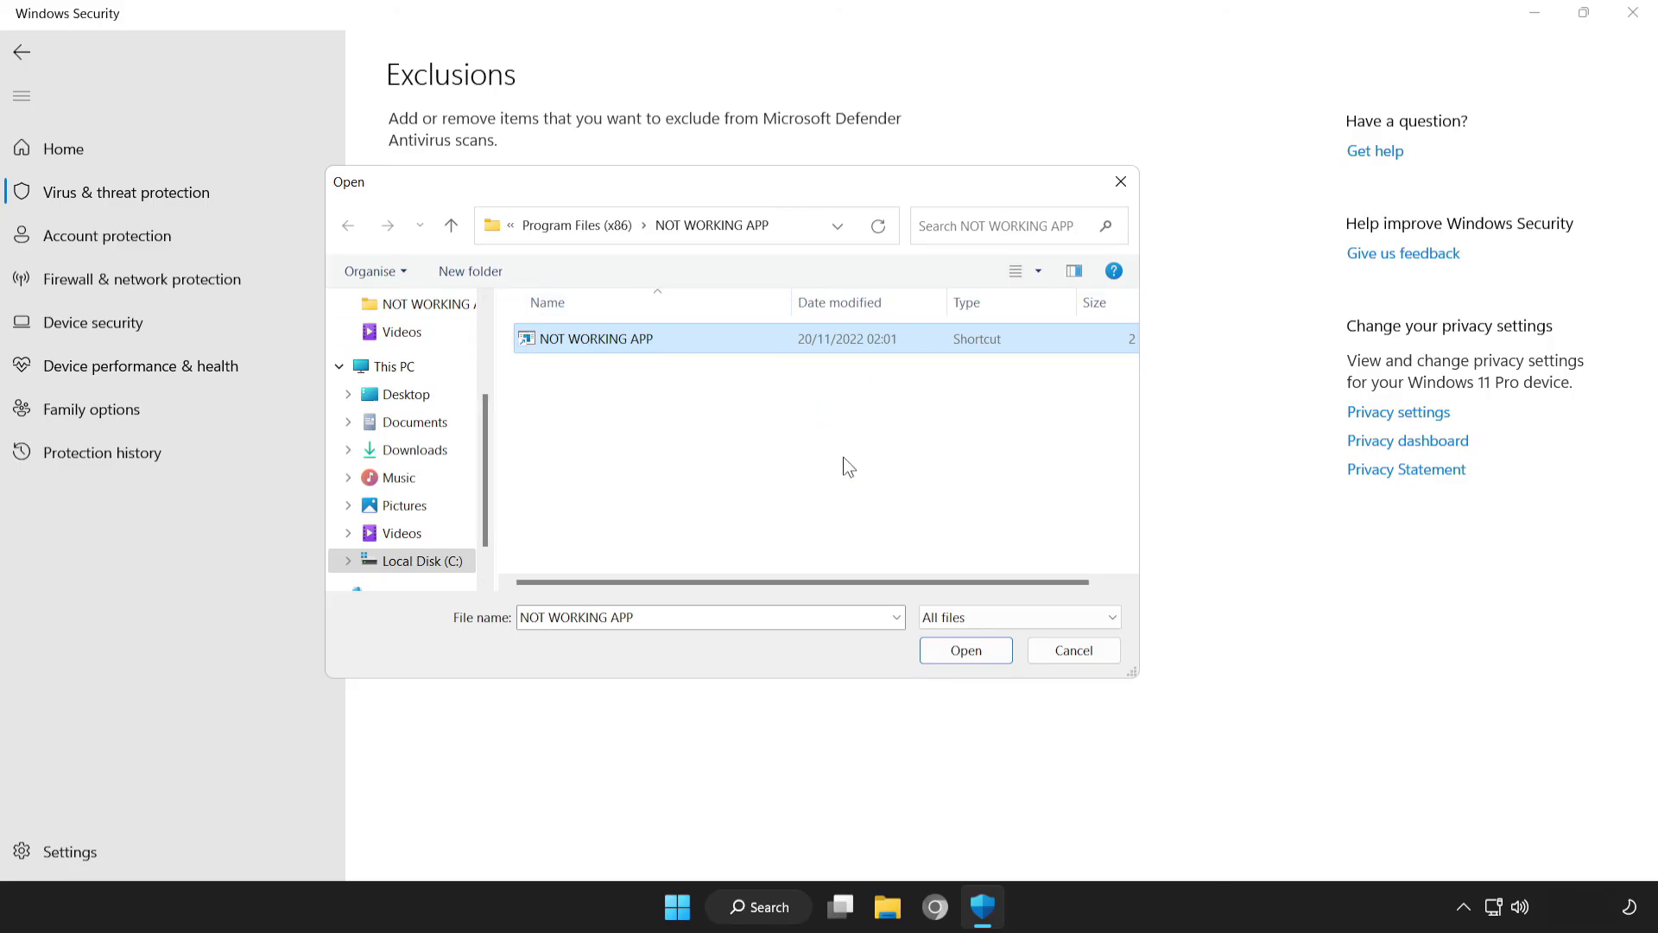
{"action": "left_click", "coordinate": [975, 659]}
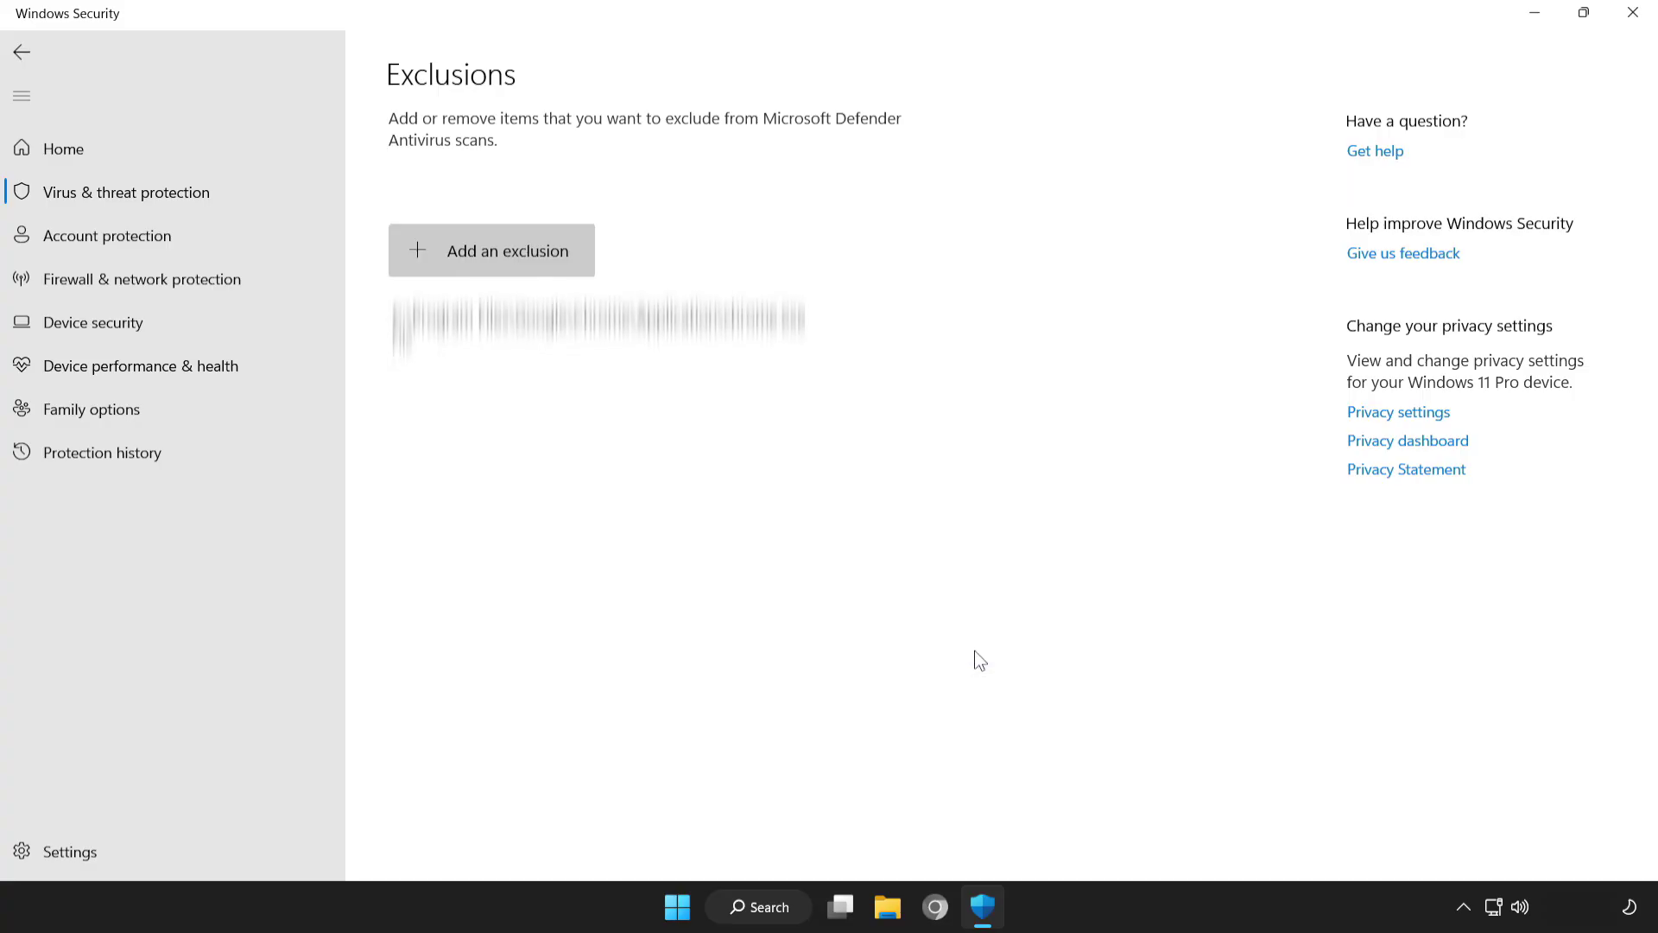
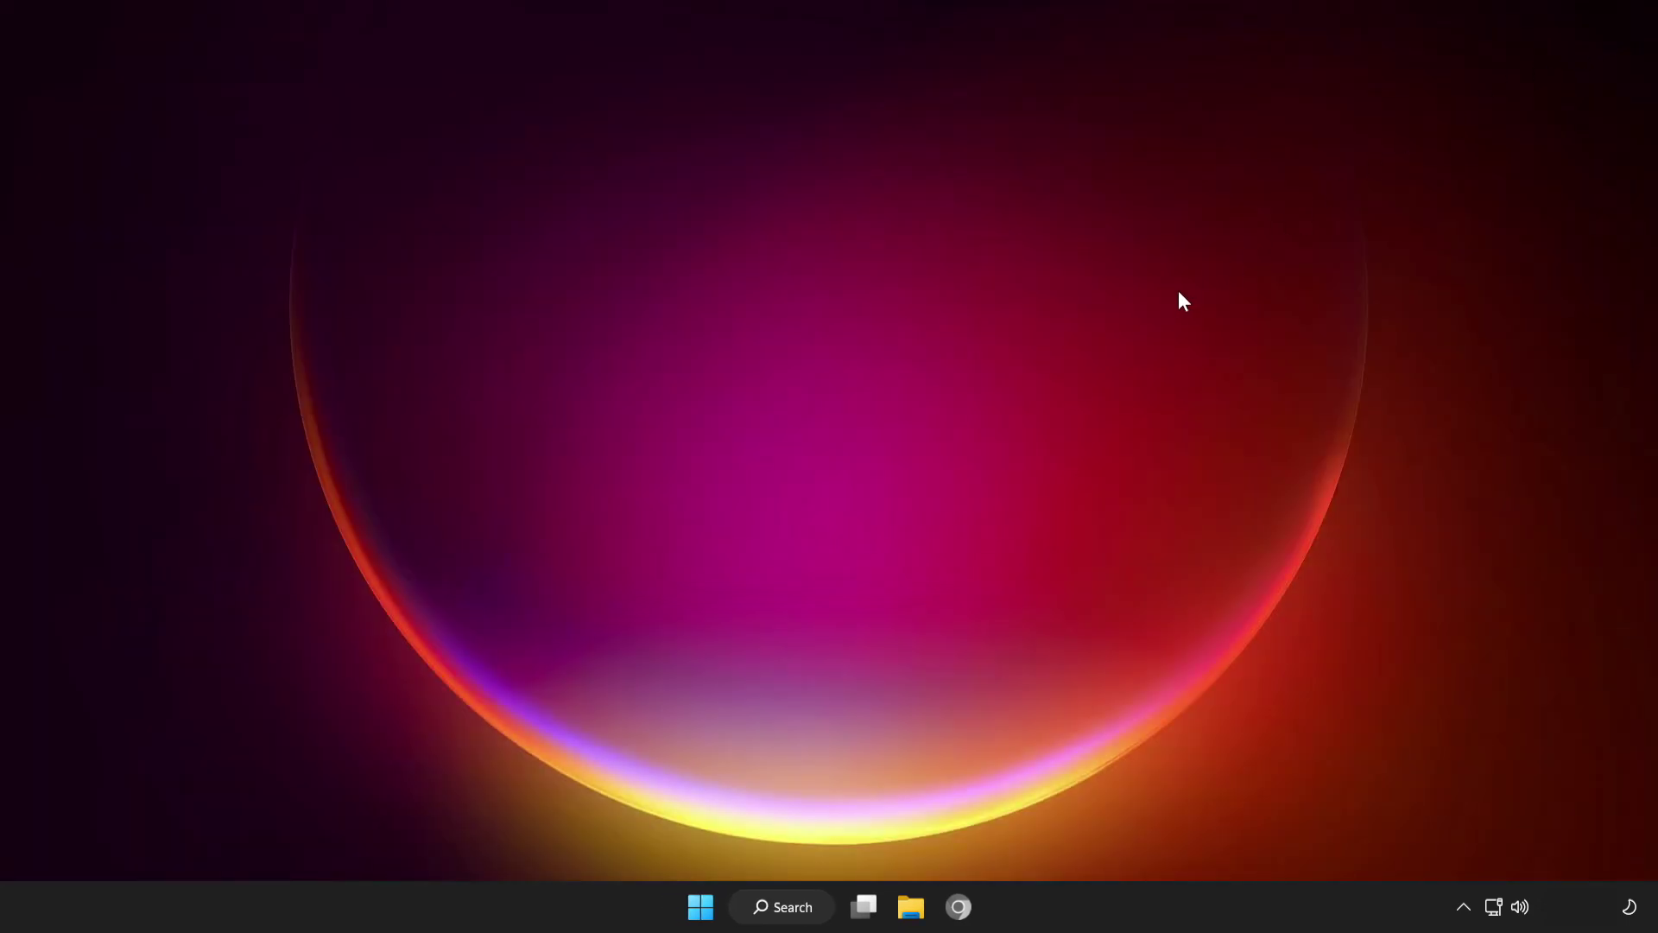
- Display the Sleep, Shut down and Restart choices for the computer
{"action": "left_click", "coordinate": [700, 906]}
{"action": "left_click", "coordinate": [1097, 832]}
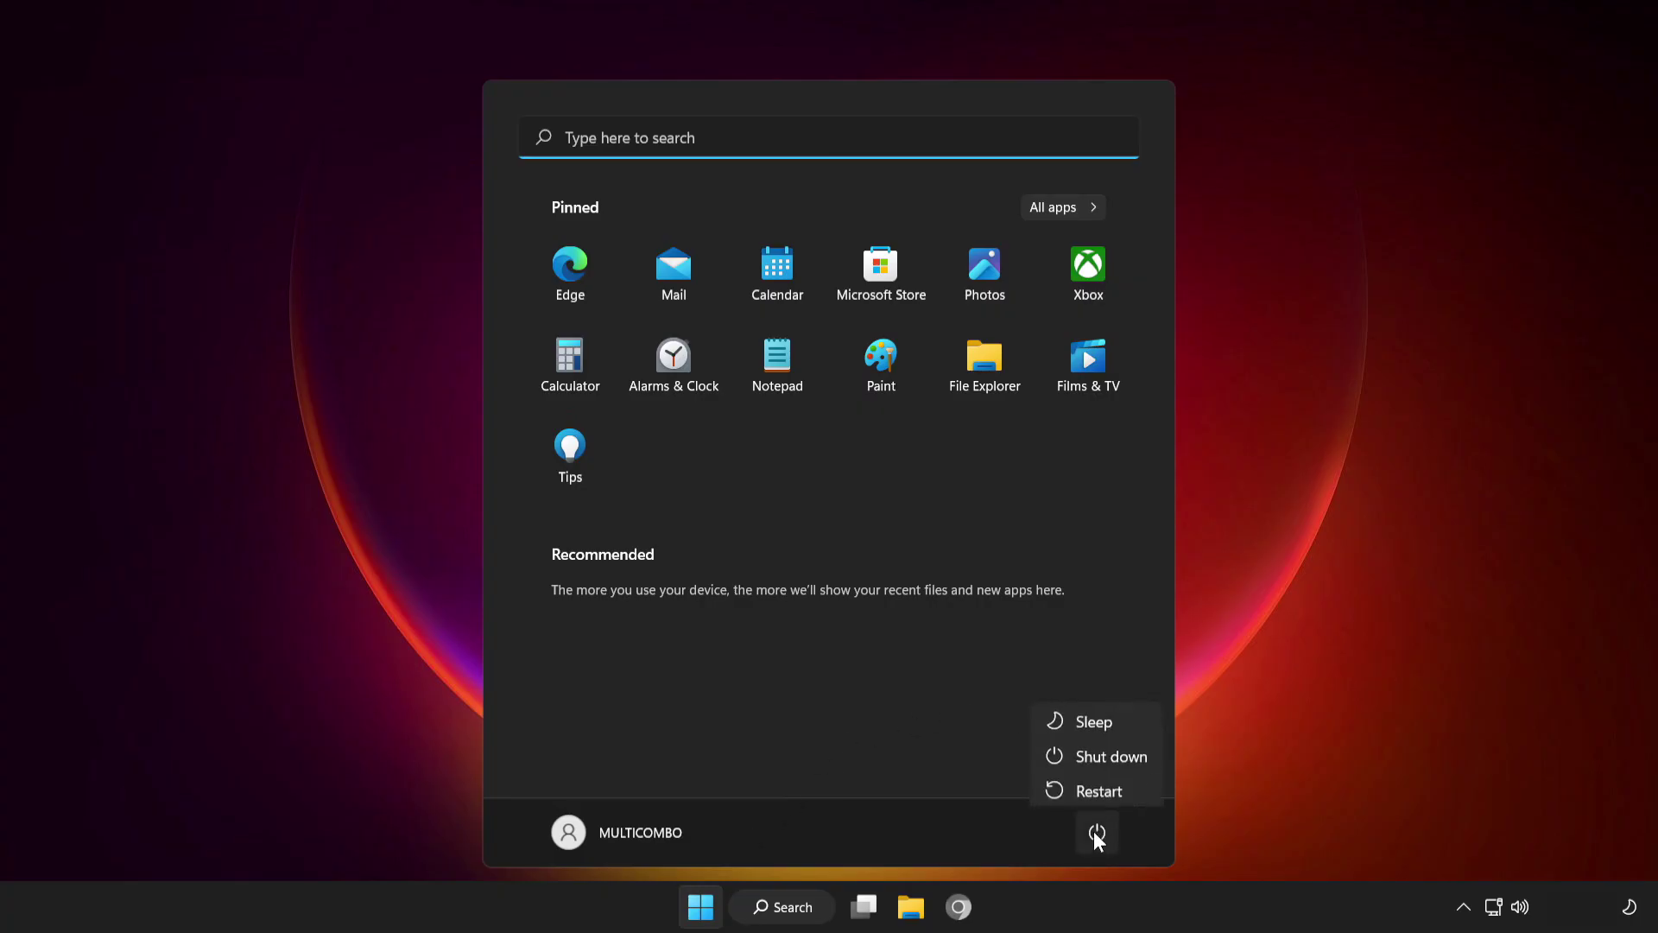